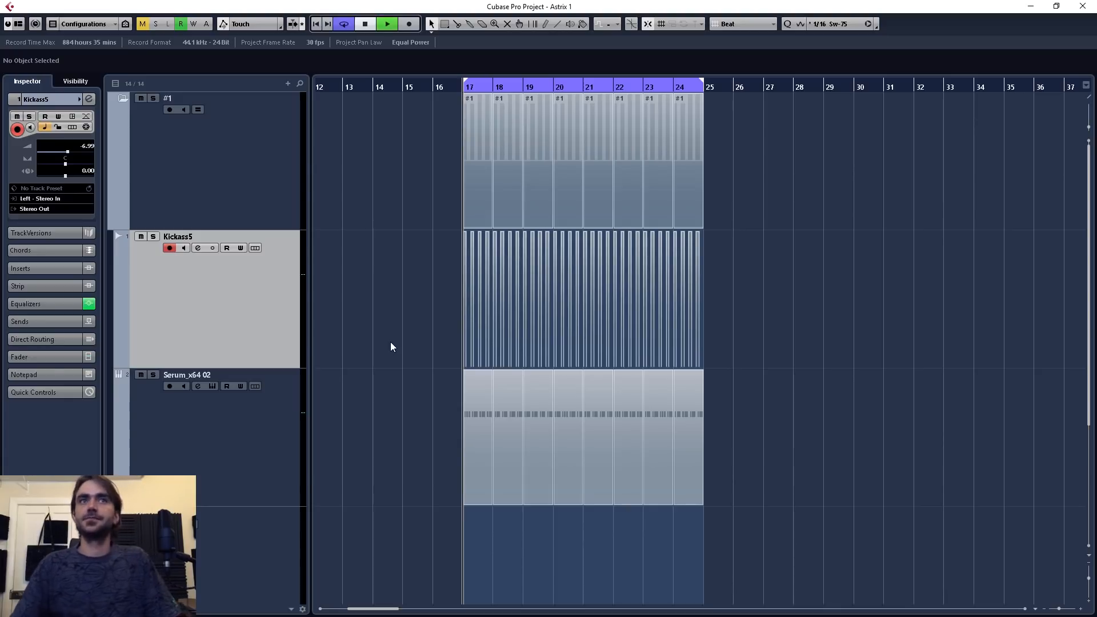
Audition the looped kick and bass section, and add a Serum_x64 instrument track below the Kickass5 track.
{"action": "key", "text": "space"}
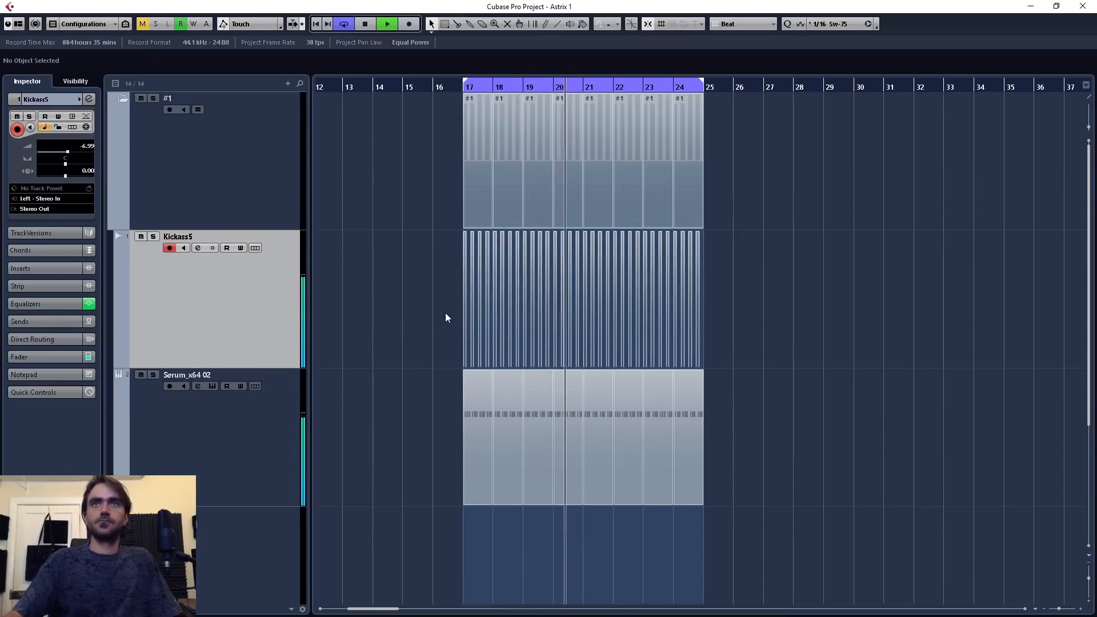
{"action": "key", "text": "space"}
{"action": "right_click", "coordinate": [266, 324]}
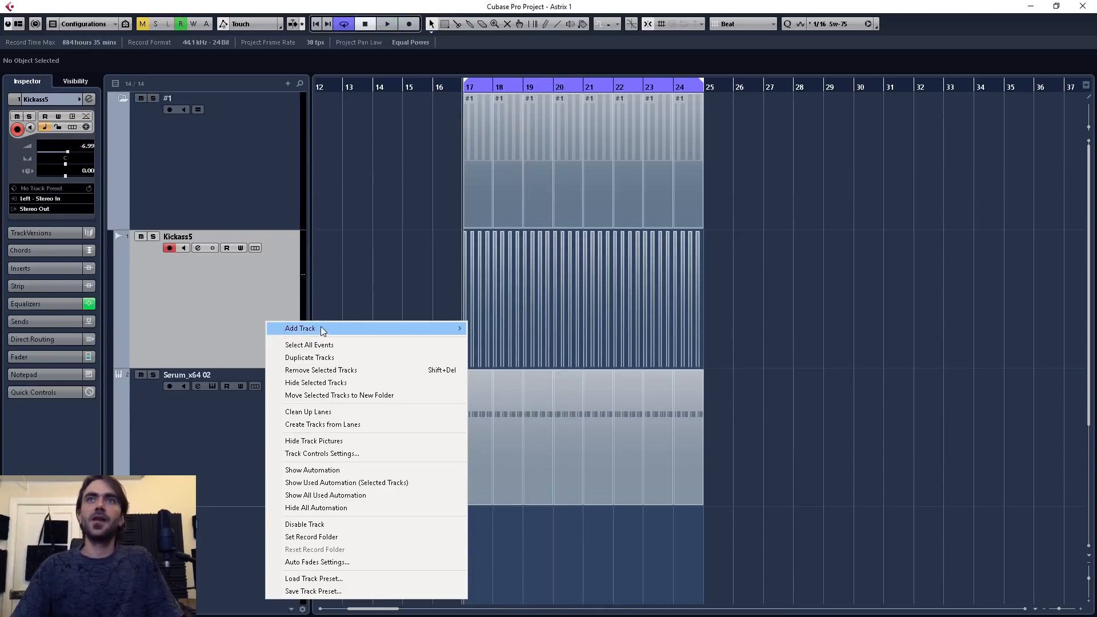
{"action": "mouse_move", "coordinate": [318, 327]}
{"action": "left_click", "coordinate": [540, 341]}
{"action": "key", "text": "Return"}
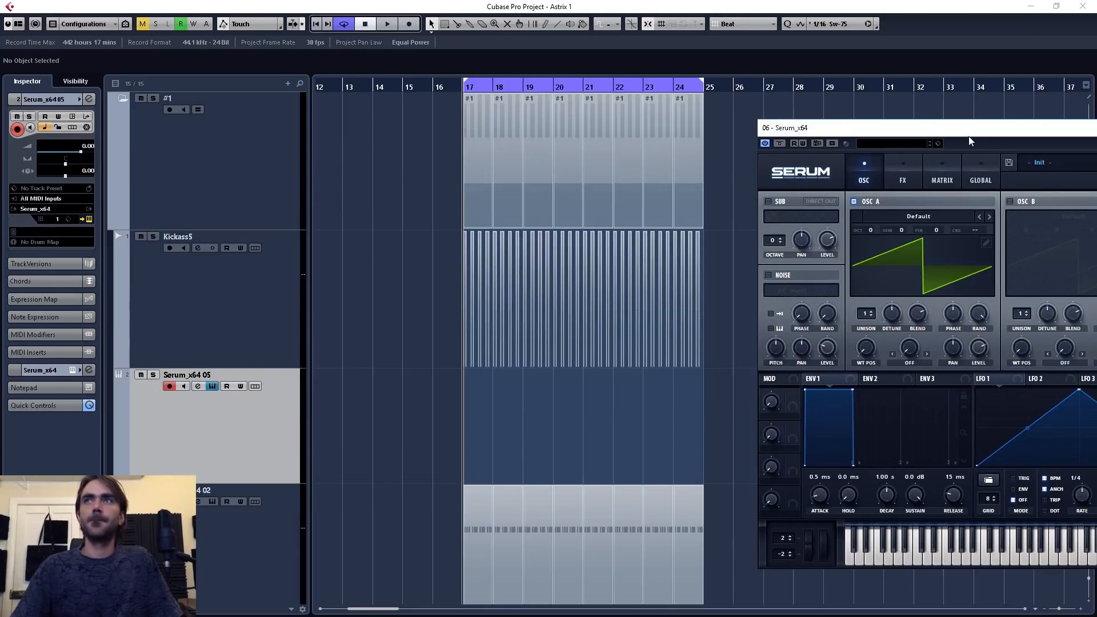
Copy the Synth 1 clip onto the new Serum track at bar 17 and repeat it at bar 21.
{"action": "scroll", "coordinate": [407, 414], "scroll_direction": "down", "scroll_amount": 4}
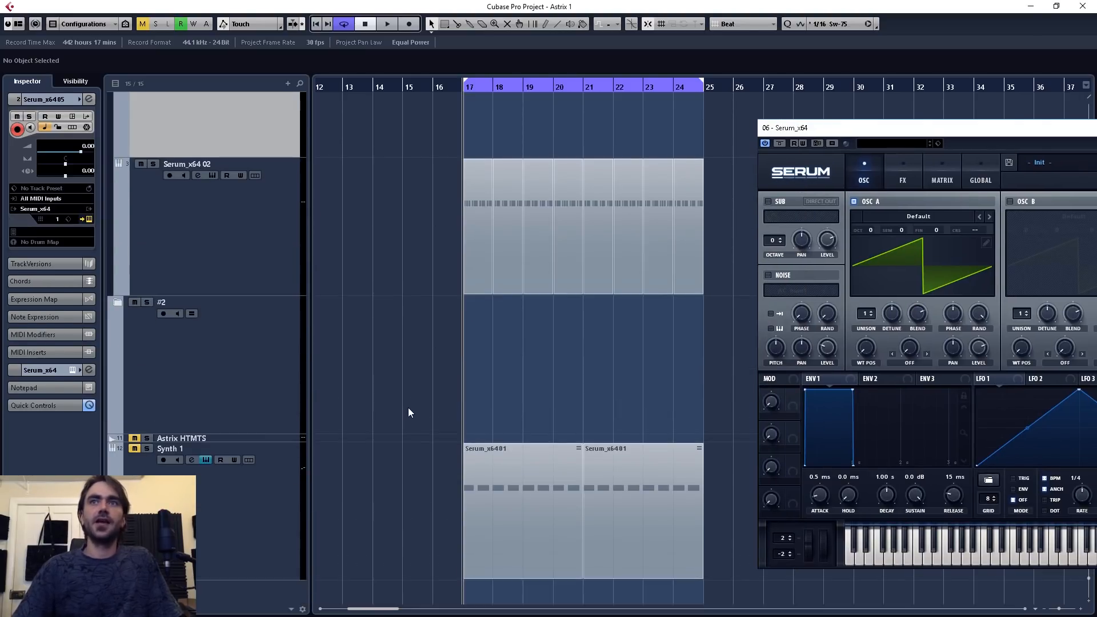
{"action": "left_click_drag", "start_coordinate": [496, 509], "coordinate": [497, 135]}
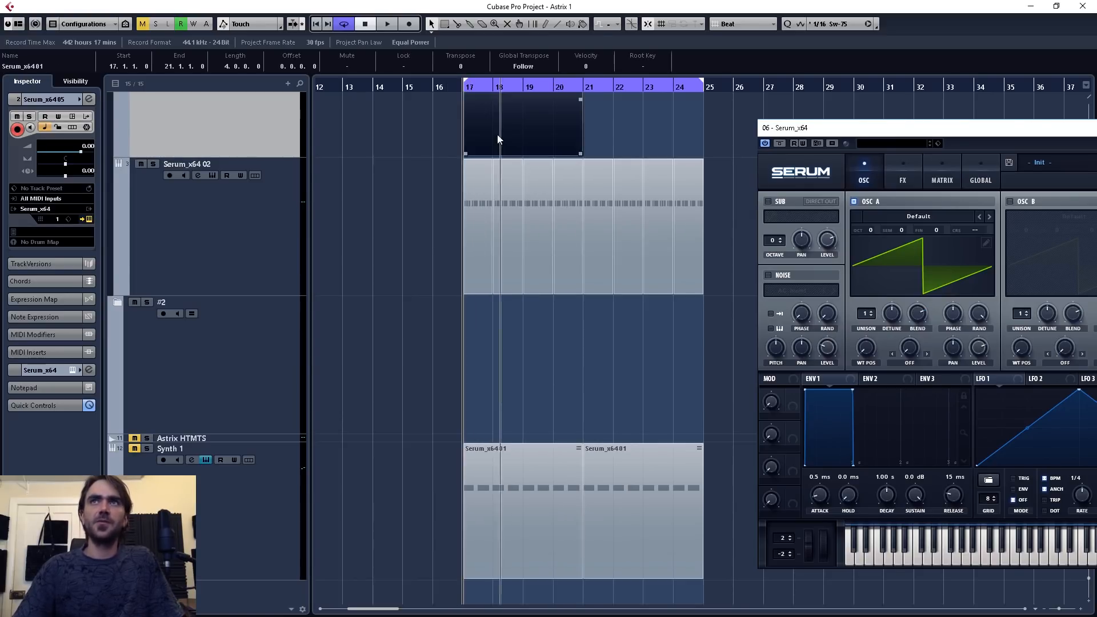
{"action": "scroll", "coordinate": [485, 200], "scroll_direction": "up", "scroll_amount": 4}
{"action": "left_click_drag", "start_coordinate": [504, 438], "coordinate": [625, 426]}
Examine the note pitch, lengths and spacing of the new Serum track's first clip in the Key Editor, and close the editor.
{"action": "left_click", "coordinate": [506, 424]}
{"action": "double_click", "coordinate": [506, 424]}
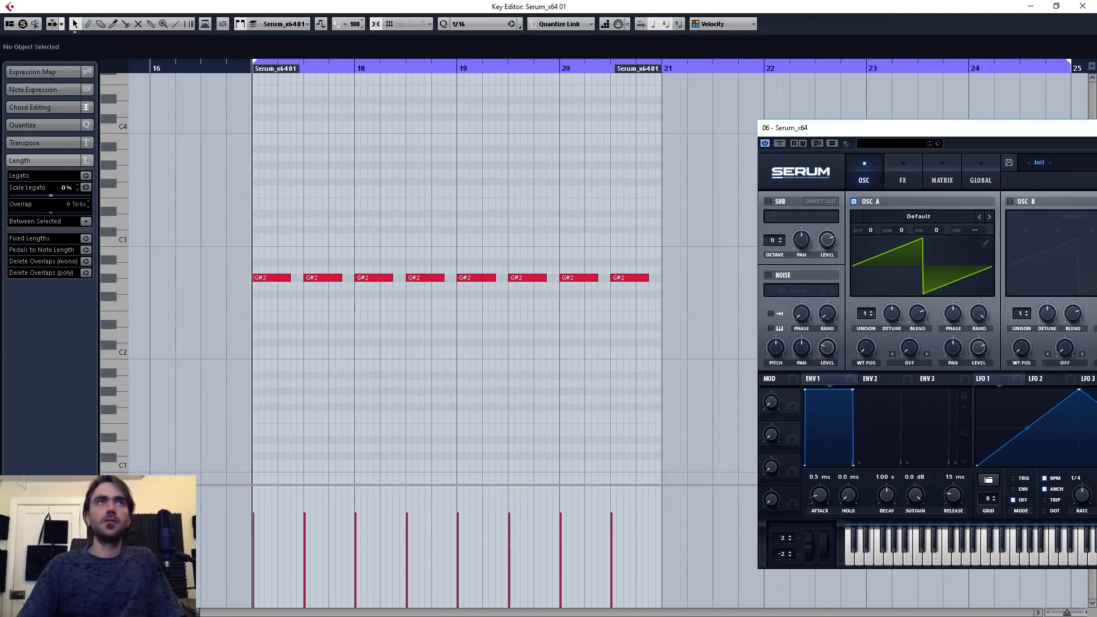
{"action": "left_click", "coordinate": [284, 160]}
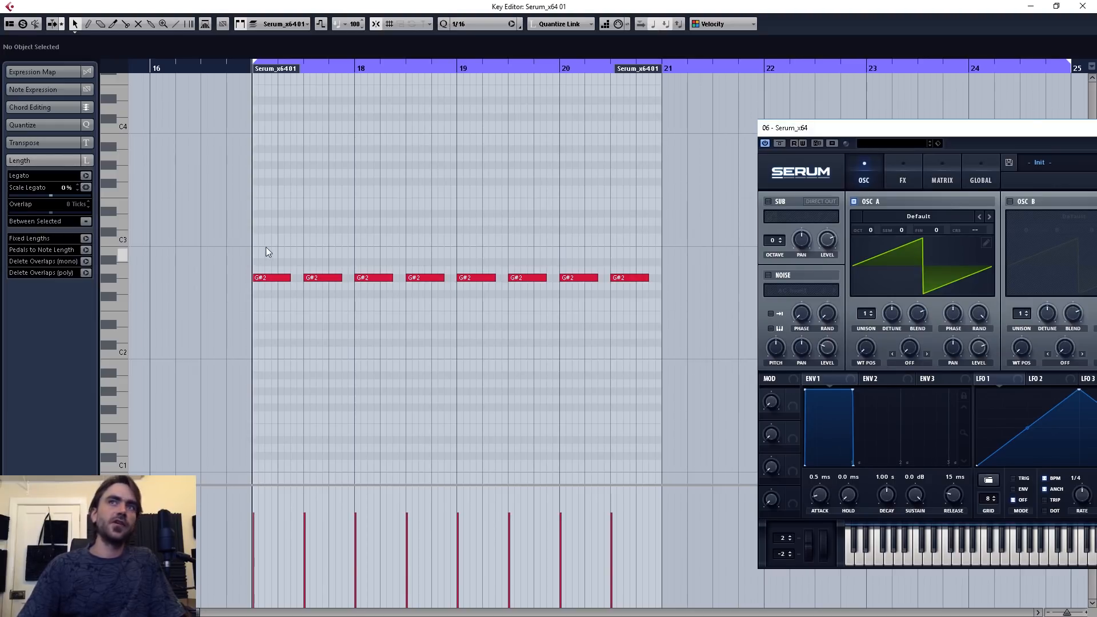
{"action": "left_click", "coordinate": [272, 278]}
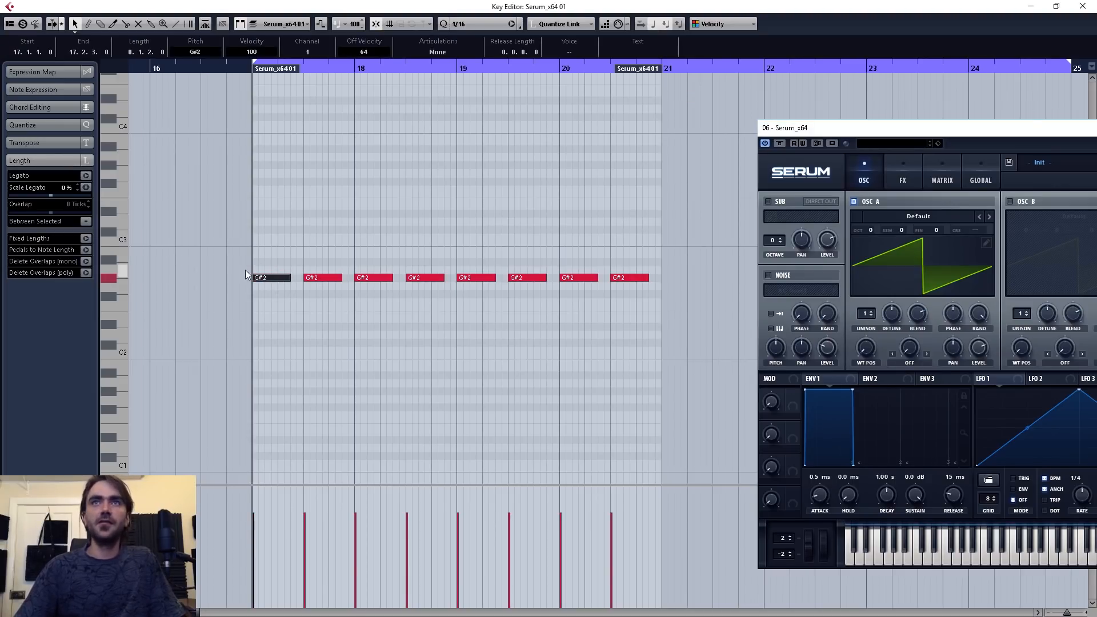
{"action": "scroll", "coordinate": [293, 295], "scroll_direction": "up", "scroll_amount": 3}
{"action": "mouse_move", "coordinate": [265, 278]}
{"action": "left_mouse_down"}
{"action": "mouse_move", "coordinate": [280, 278]}
{"action": "mouse_move", "coordinate": [268, 278]}
{"action": "left_mouse_up"}
{"action": "left_click_drag", "start_coordinate": [270, 259], "coordinate": [291, 313]}
{"action": "left_click_drag", "start_coordinate": [387, 262], "coordinate": [405, 316]}
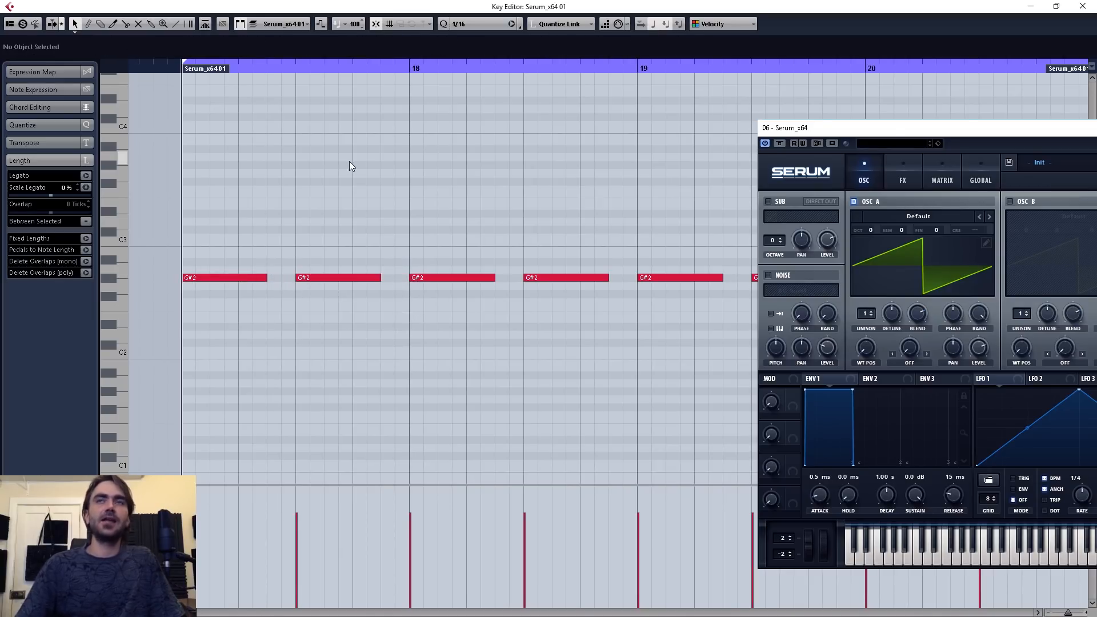
{"action": "key", "text": "g"}
{"action": "left_click_drag", "start_coordinate": [233, 241], "coordinate": [146, 299]}
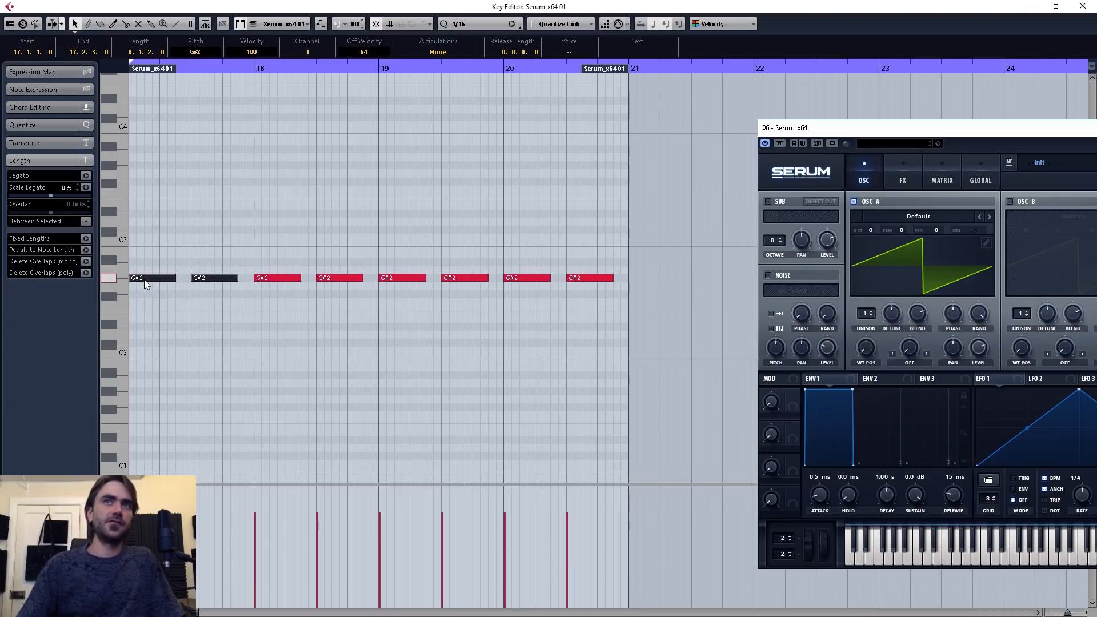
{"action": "left_click", "coordinate": [1082, 6]}
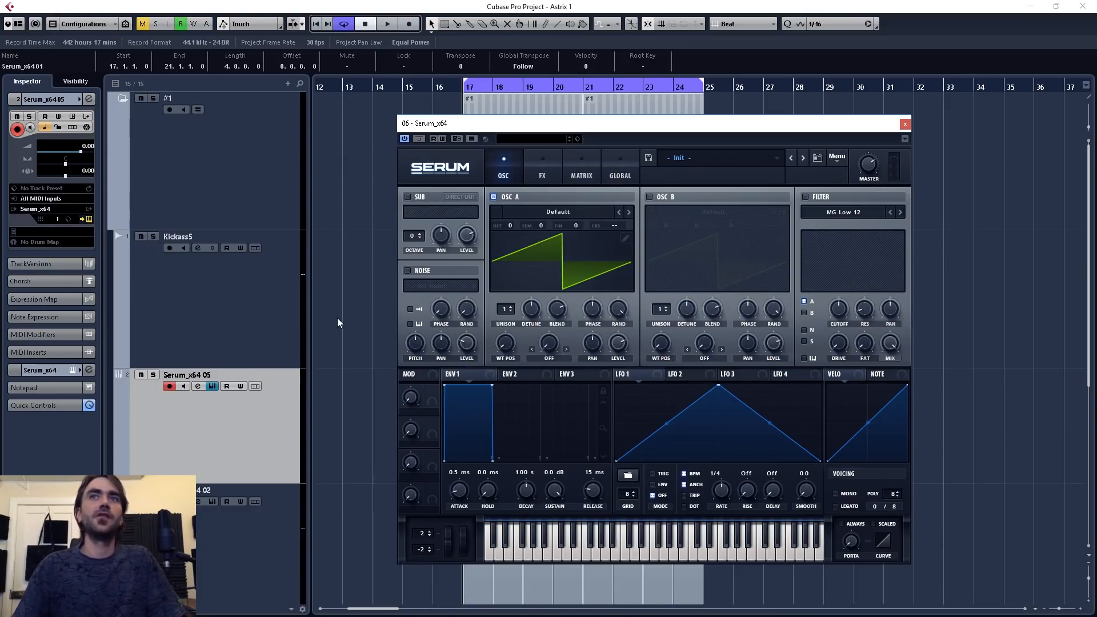
Enable Serum's filter on the oscillator page and set its type to Formant-I.
{"action": "left_click", "coordinate": [806, 197]}
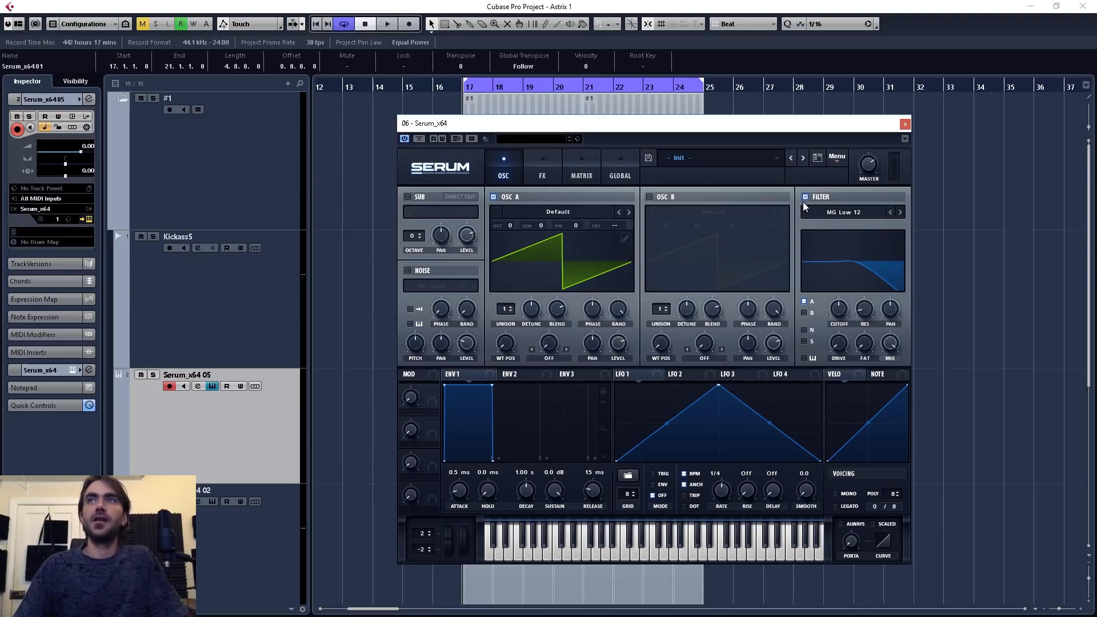
{"action": "left_click", "coordinate": [832, 213]}
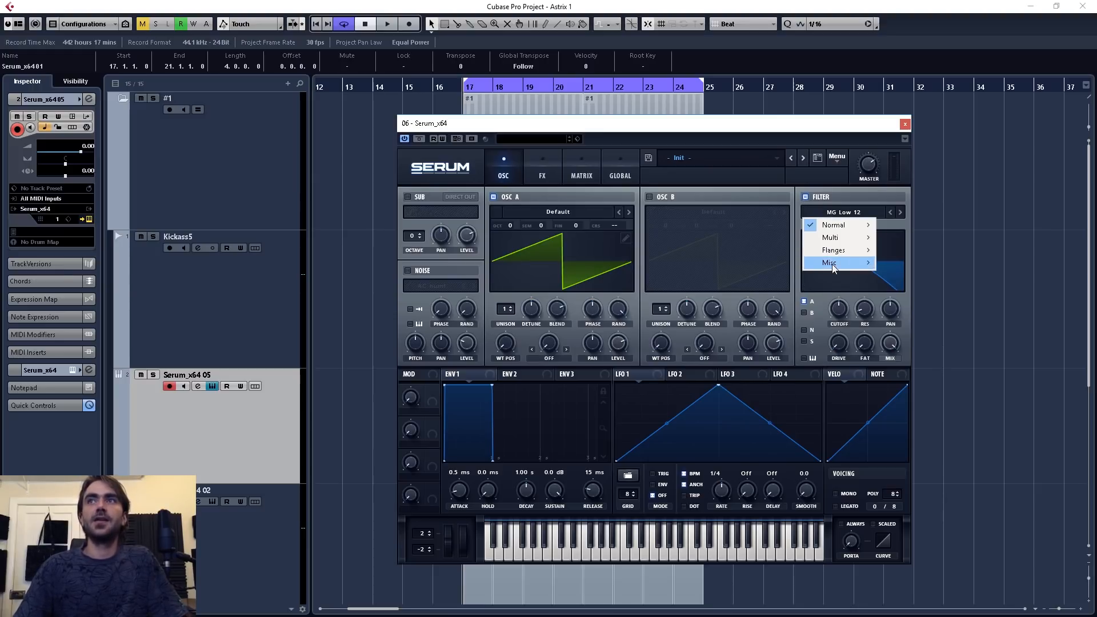
{"action": "mouse_move", "coordinate": [831, 263]}
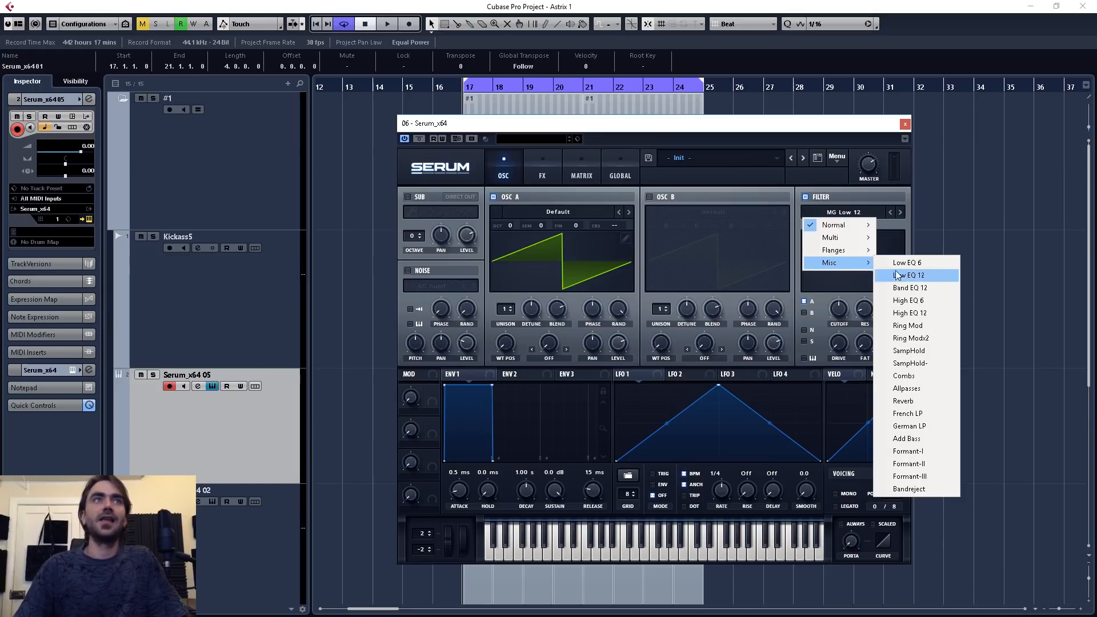
{"action": "left_click", "coordinate": [928, 452]}
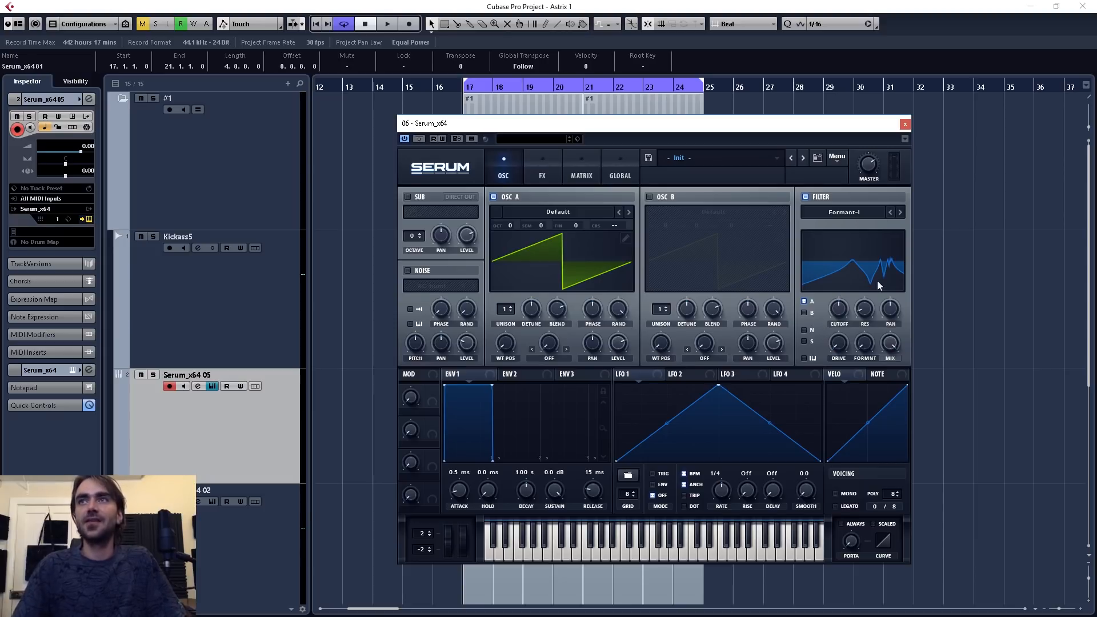
Set Chaos 1 to BPM sync and S&H in Serum's global settings, and adjust its rate.
{"action": "left_click", "coordinate": [614, 175]}
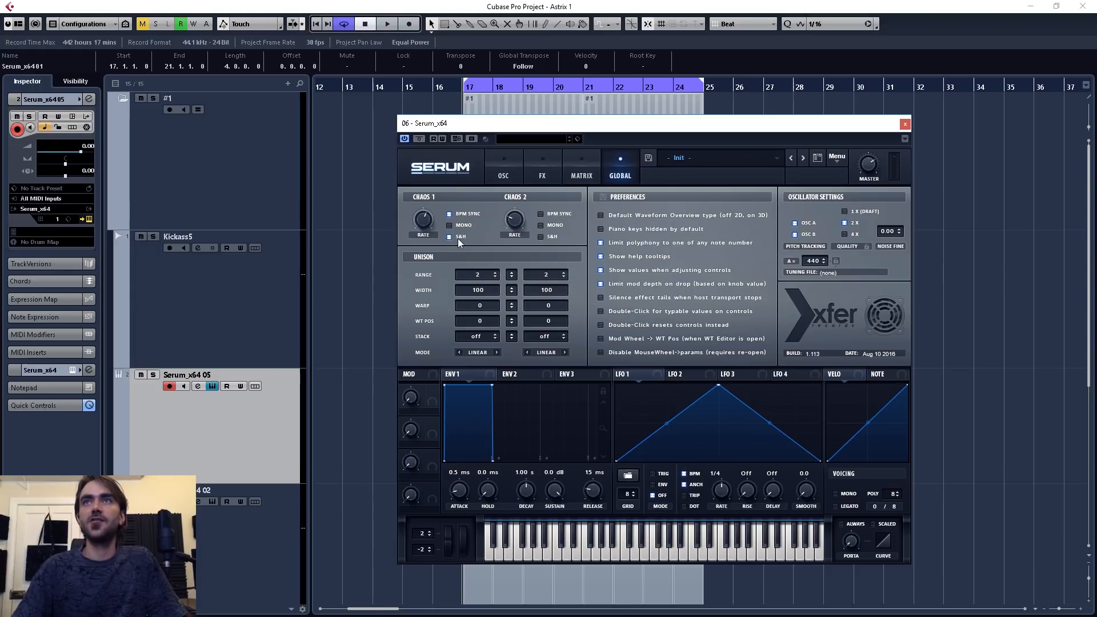
{"action": "left_click_drag", "start_coordinate": [423, 221], "coordinate": [426, 216]}
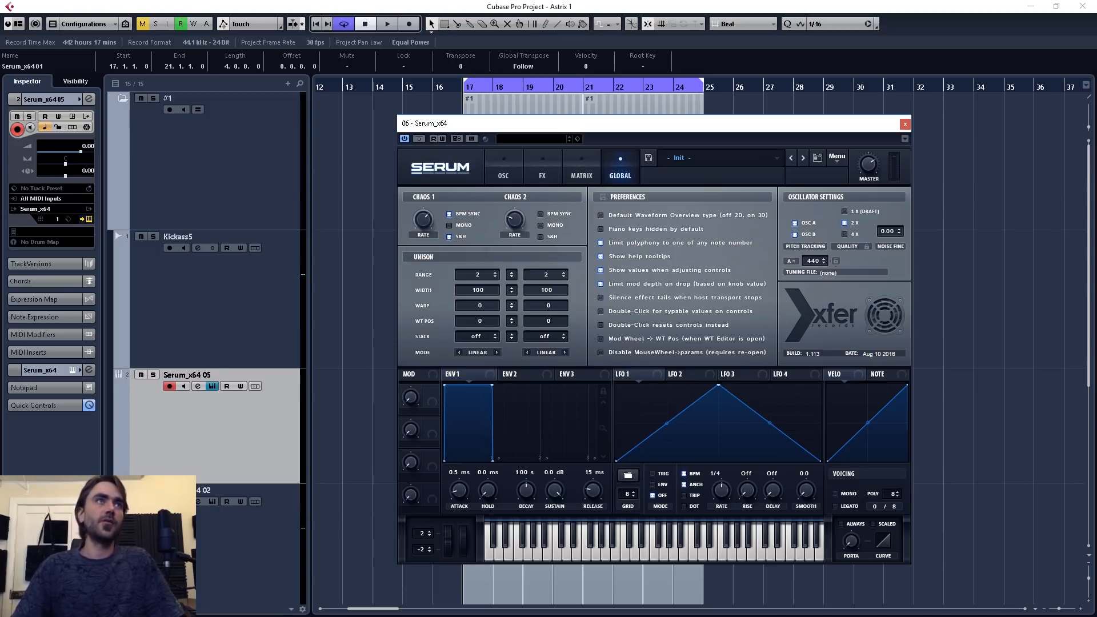
Assign Chaos1 as a modulation source in the matrix and route its first row to Fil Cutoff.
{"action": "left_click", "coordinate": [581, 172]}
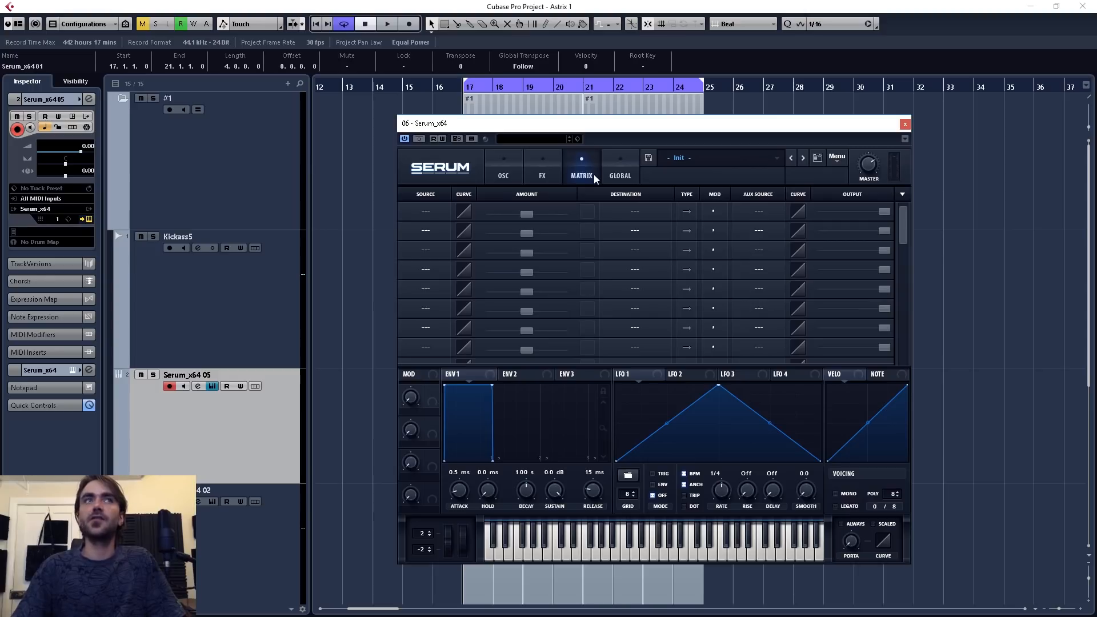
{"action": "left_click", "coordinate": [438, 217]}
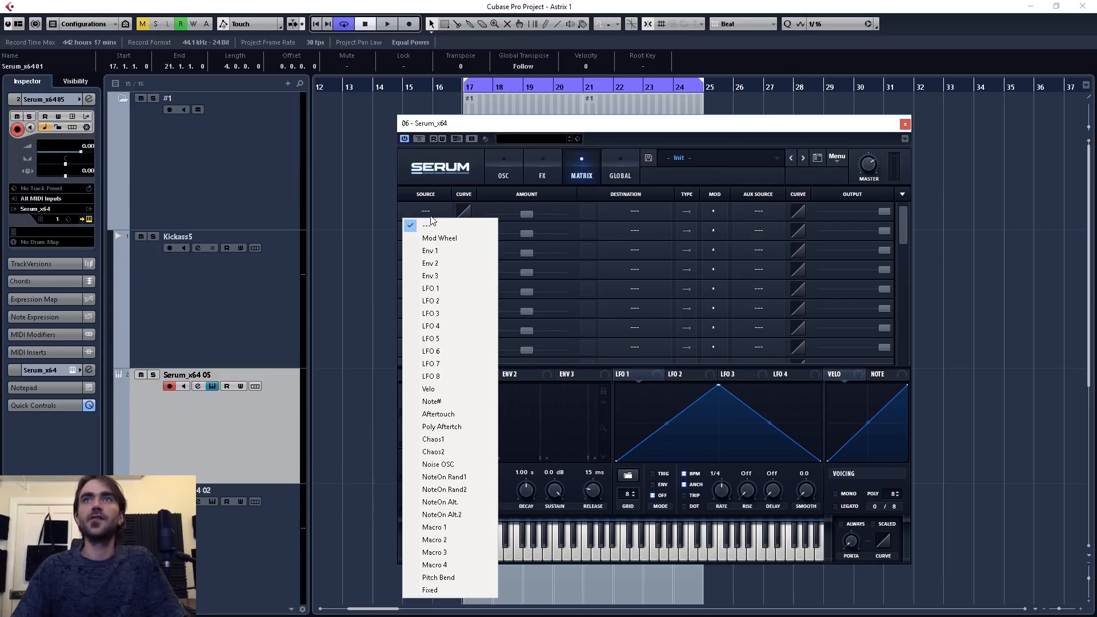
{"action": "left_click", "coordinate": [433, 440]}
{"action": "left_click", "coordinate": [634, 212]}
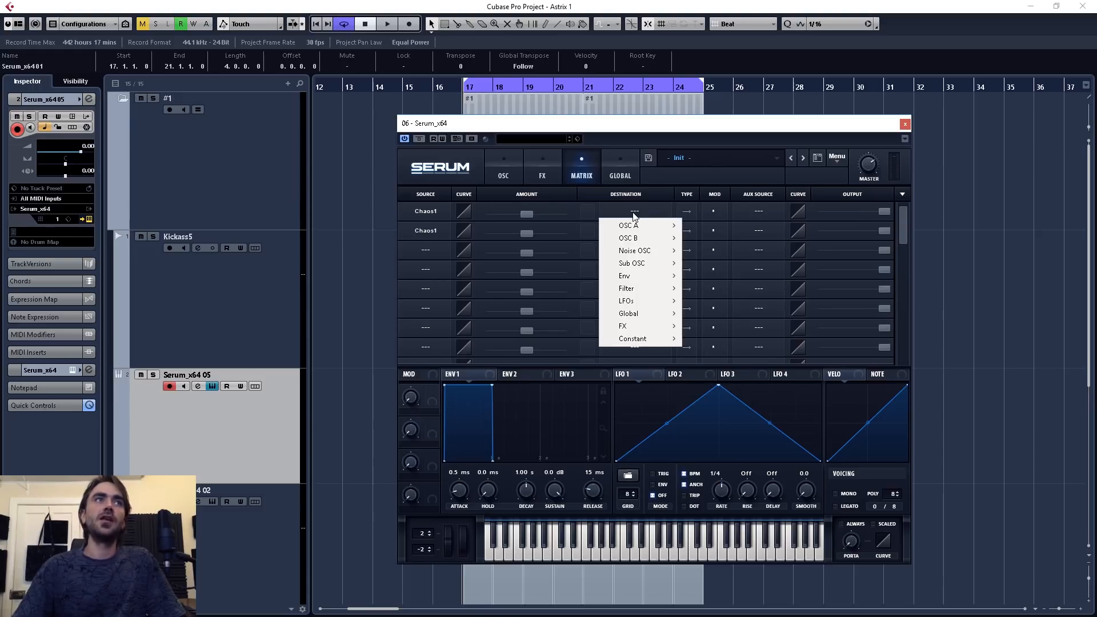
{"action": "mouse_move", "coordinate": [634, 288]}
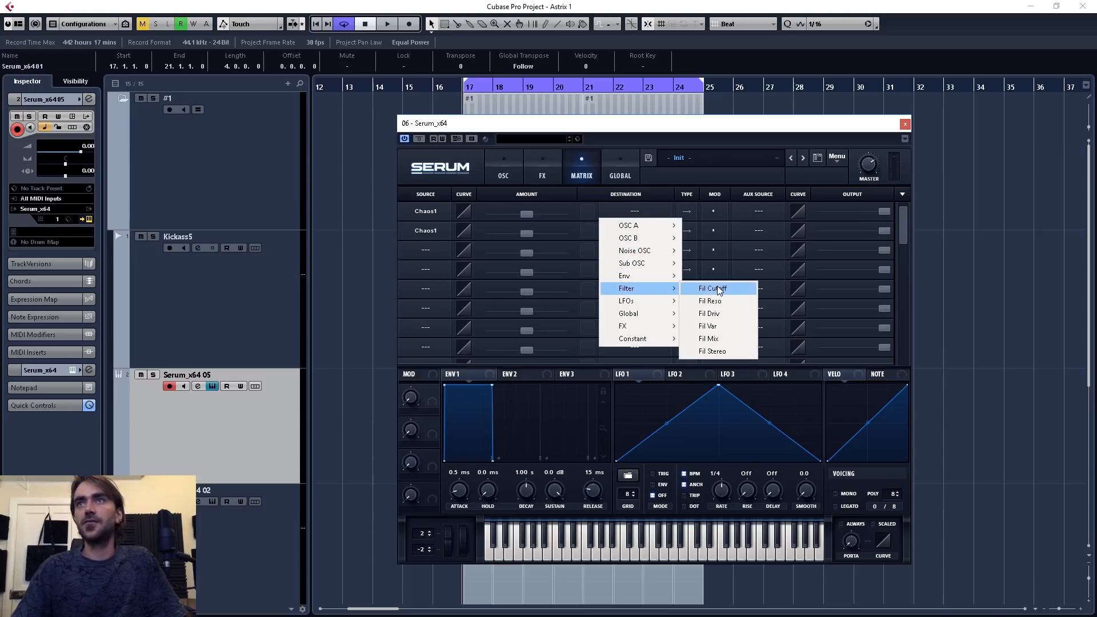
{"action": "left_click", "coordinate": [712, 287]}
Route the second Chaos1 matrix row to Fil Var and raise the modulation amounts of both Chaos1 rows.
{"action": "left_click", "coordinate": [631, 232]}
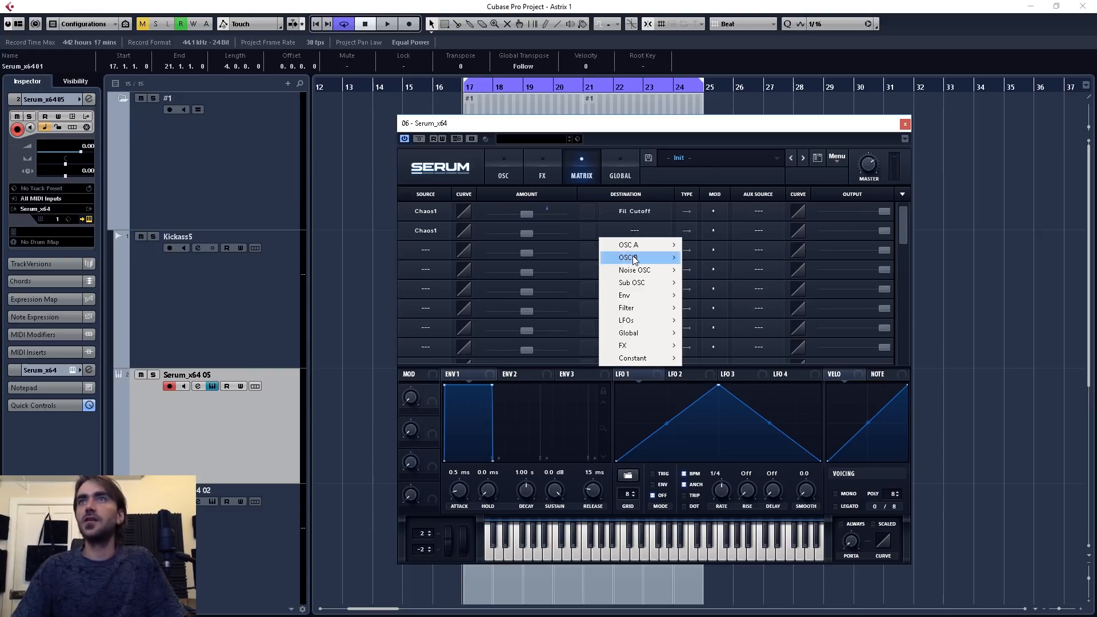
{"action": "mouse_move", "coordinate": [639, 308]}
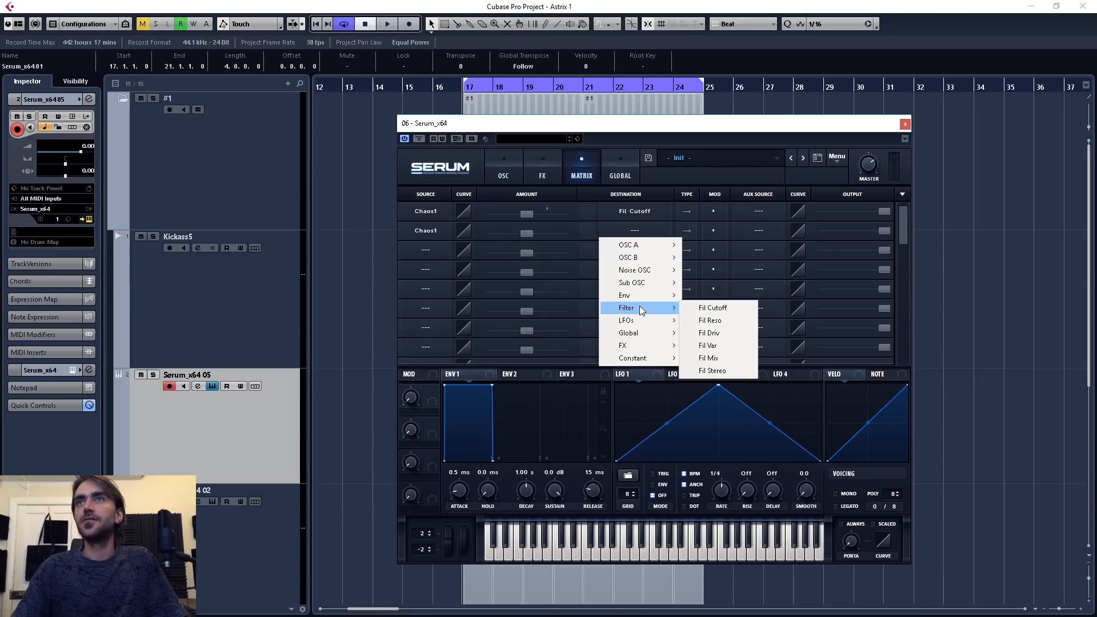
{"action": "left_click", "coordinate": [718, 344]}
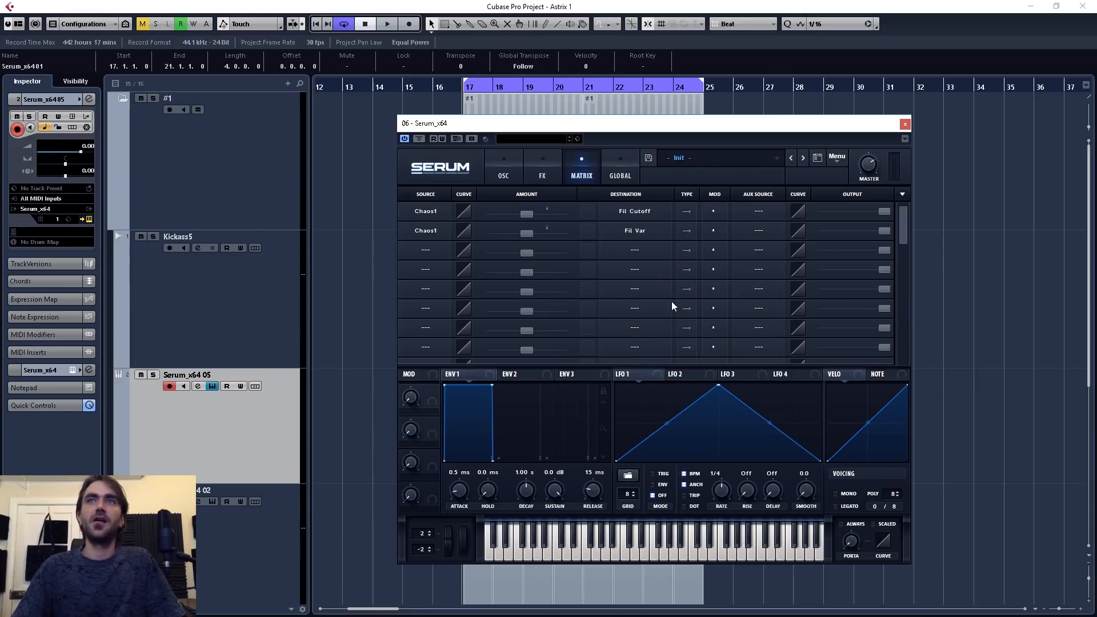
{"action": "left_click_drag", "start_coordinate": [524, 214], "coordinate": [570, 234]}
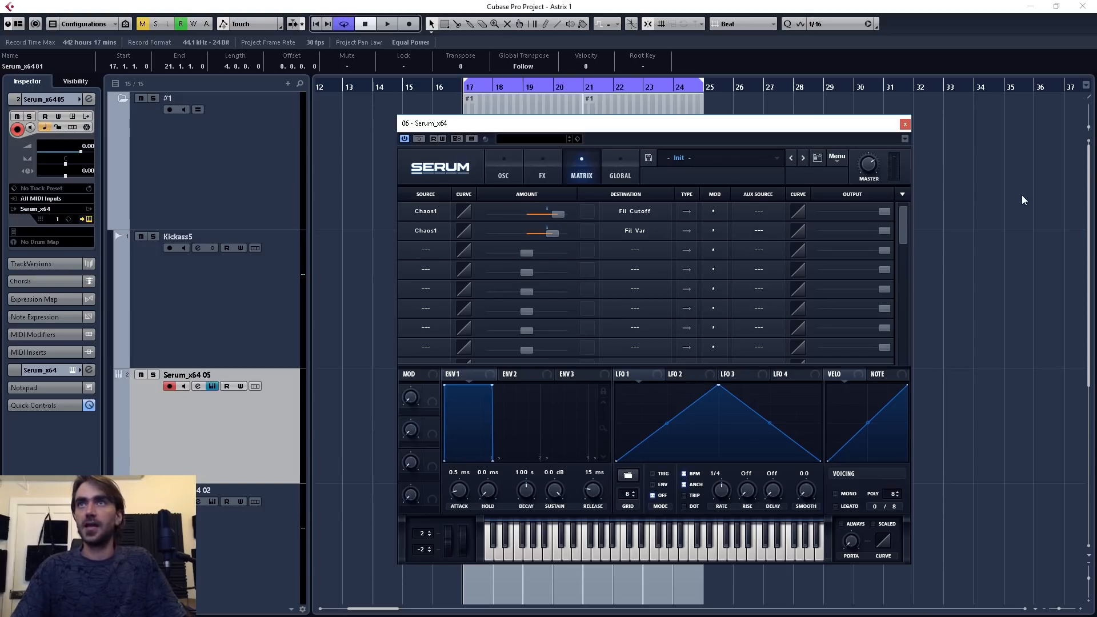
Solo the new Serum track and audition the loop while watching the modulated filter on the oscillator page.
{"action": "left_click", "coordinate": [501, 163]}
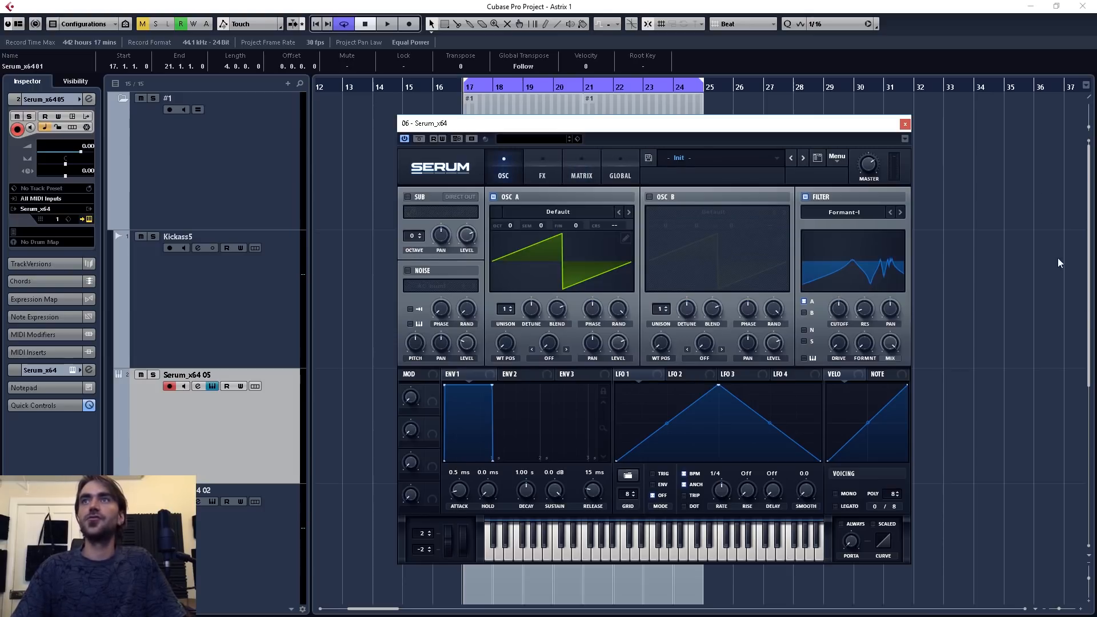
{"action": "left_click", "coordinate": [1017, 180]}
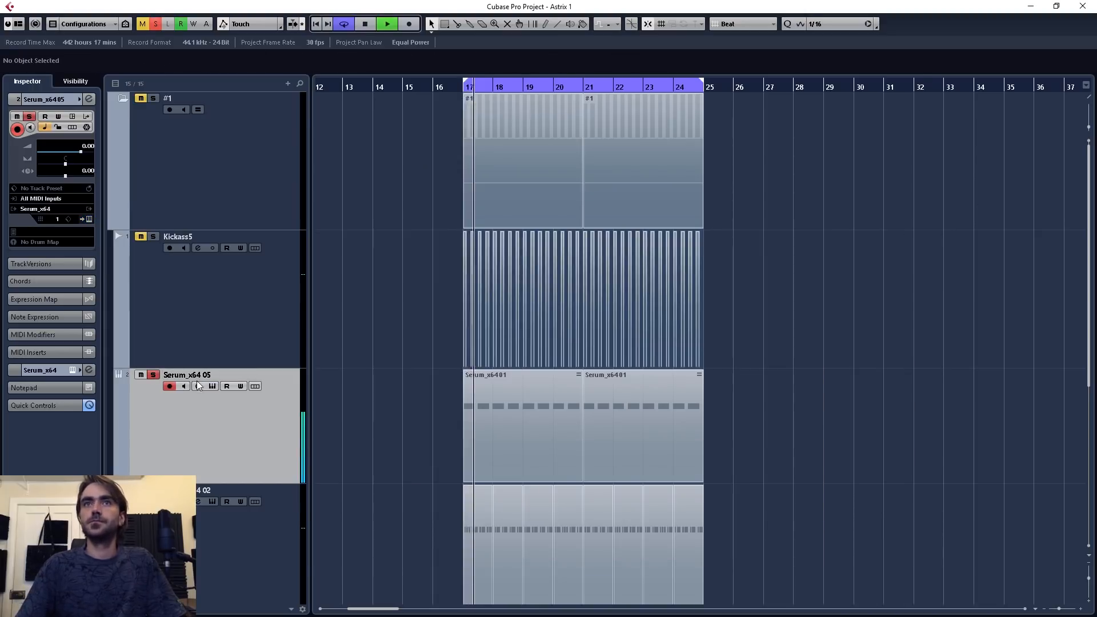
{"action": "left_click", "coordinate": [88, 220]}
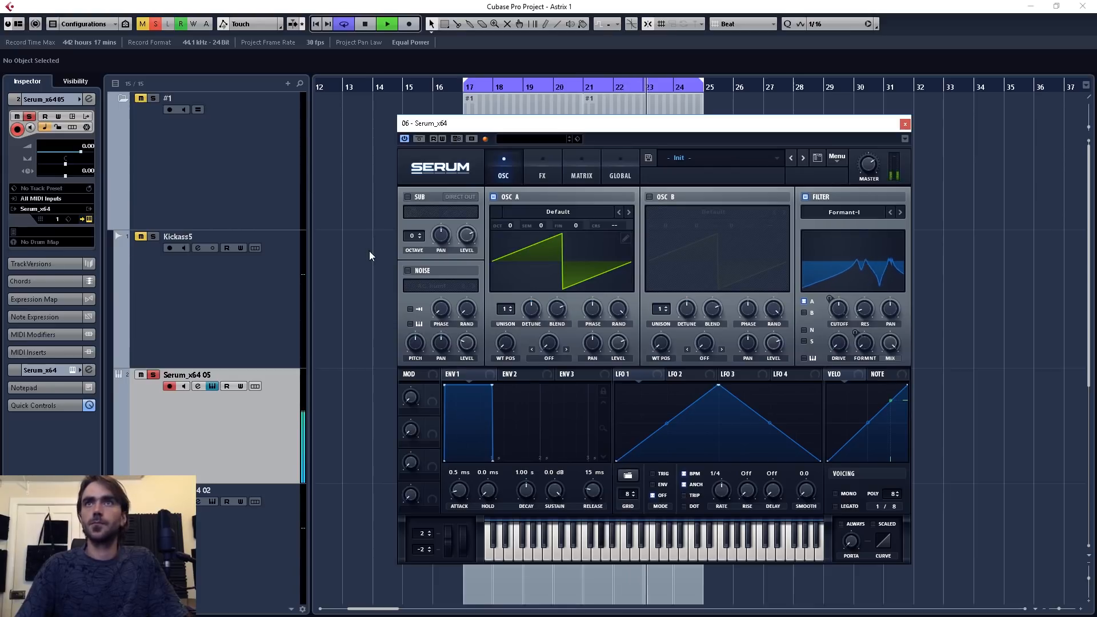
{"action": "key", "text": "space"}
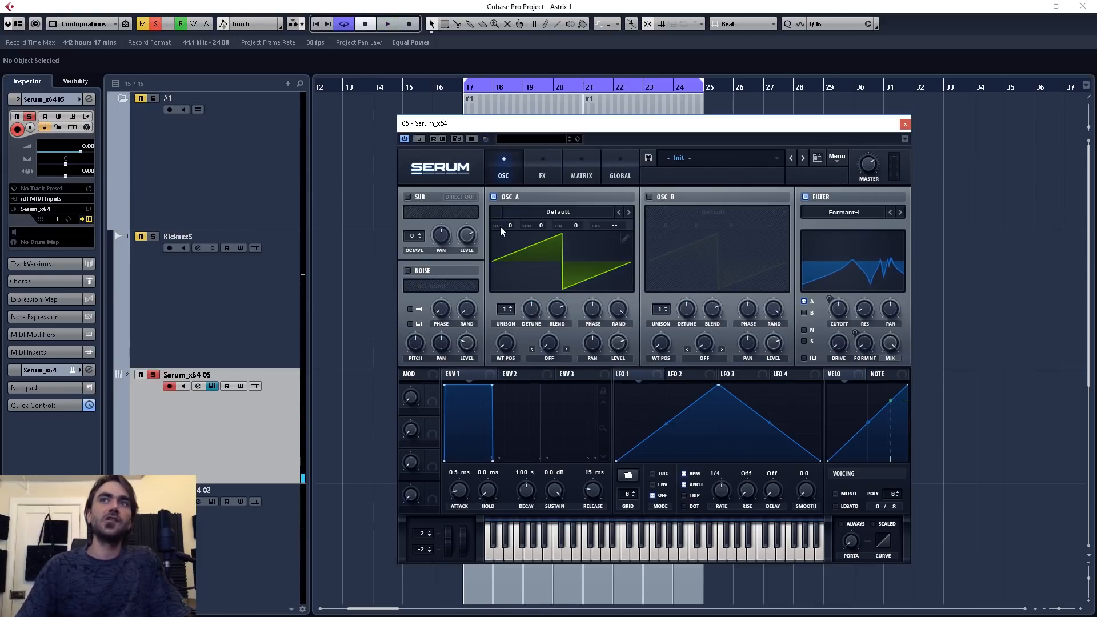
Set OSC A's octave to -2 and adjust the Formant-I filter's cutoff and formant by listening to the loop.
{"action": "mouse_move", "coordinate": [511, 227]}
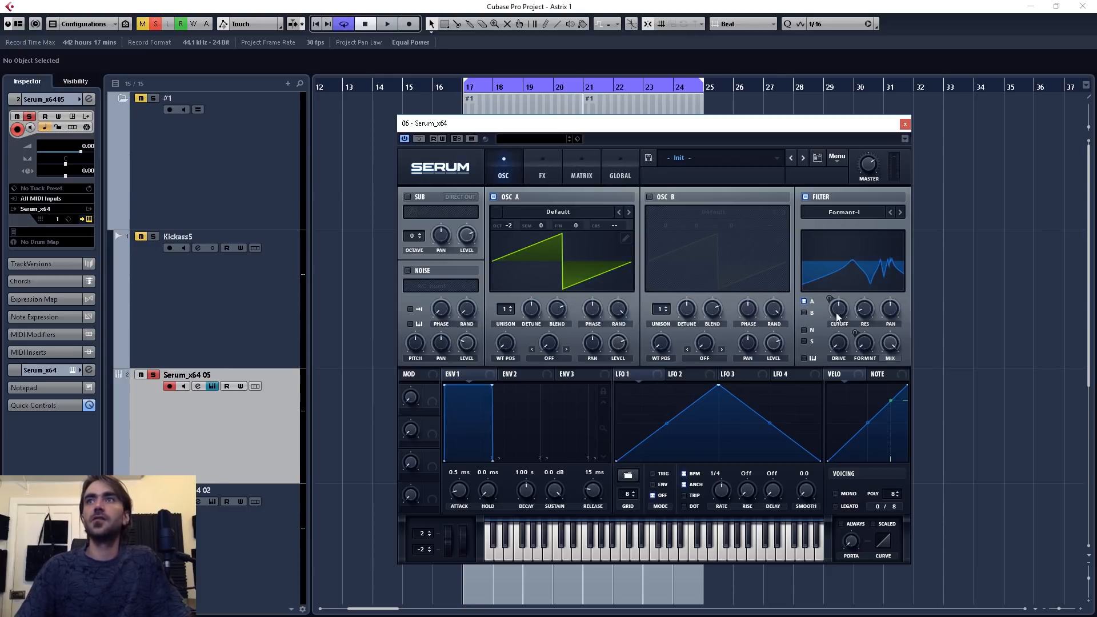
{"action": "left_click_drag", "start_coordinate": [838, 317], "coordinate": [842, 392]}
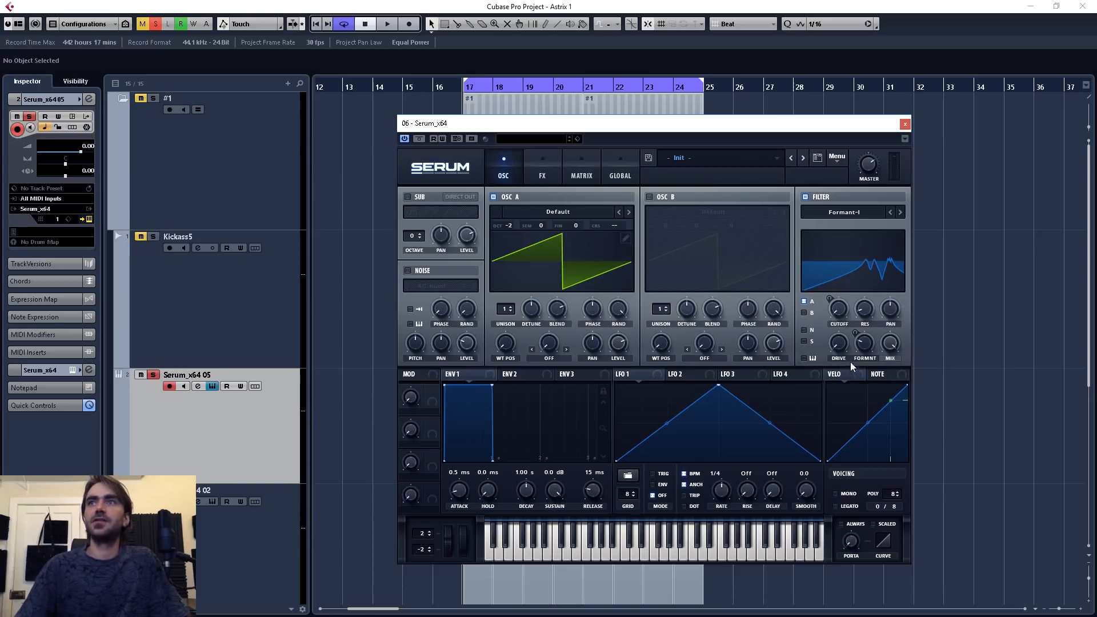
{"action": "left_click_drag", "start_coordinate": [850, 362], "coordinate": [844, 307]}
{"action": "key", "text": "space"}
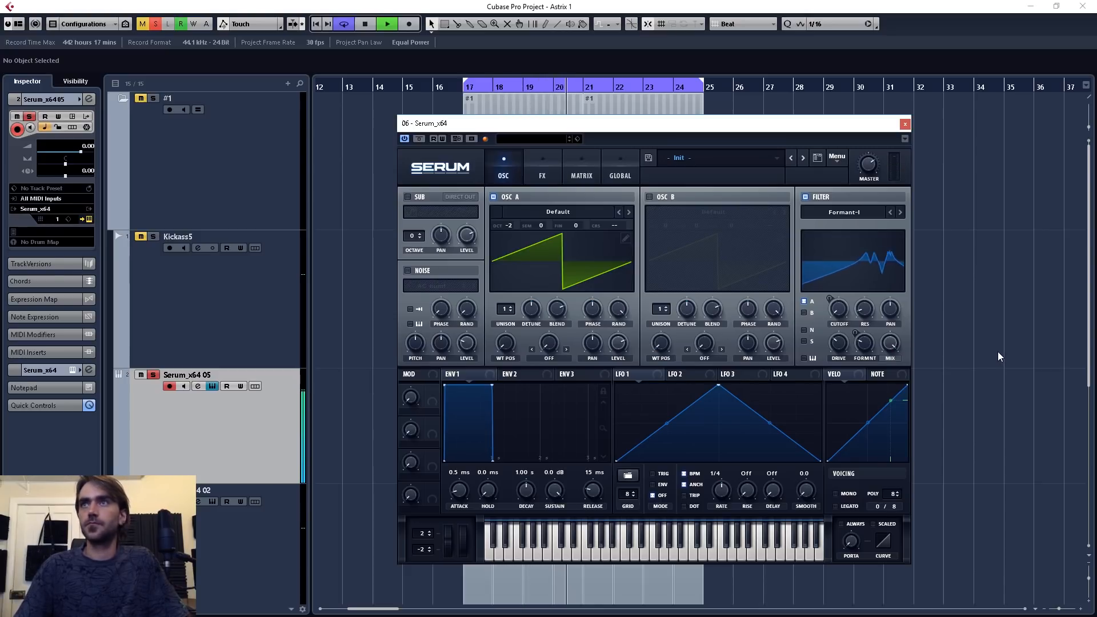
{"action": "key", "text": "space"}
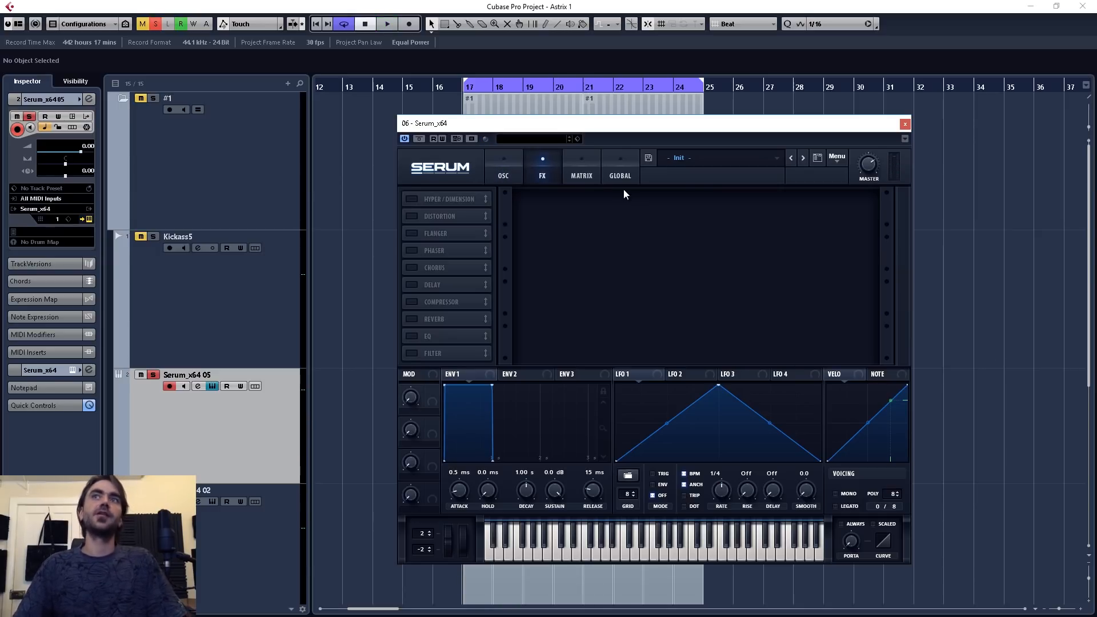
Enable the Filter effect in Serum's FX rack and set its type to Band 24.
{"action": "left_click", "coordinate": [412, 354]}
{"action": "left_click", "coordinate": [591, 210]}
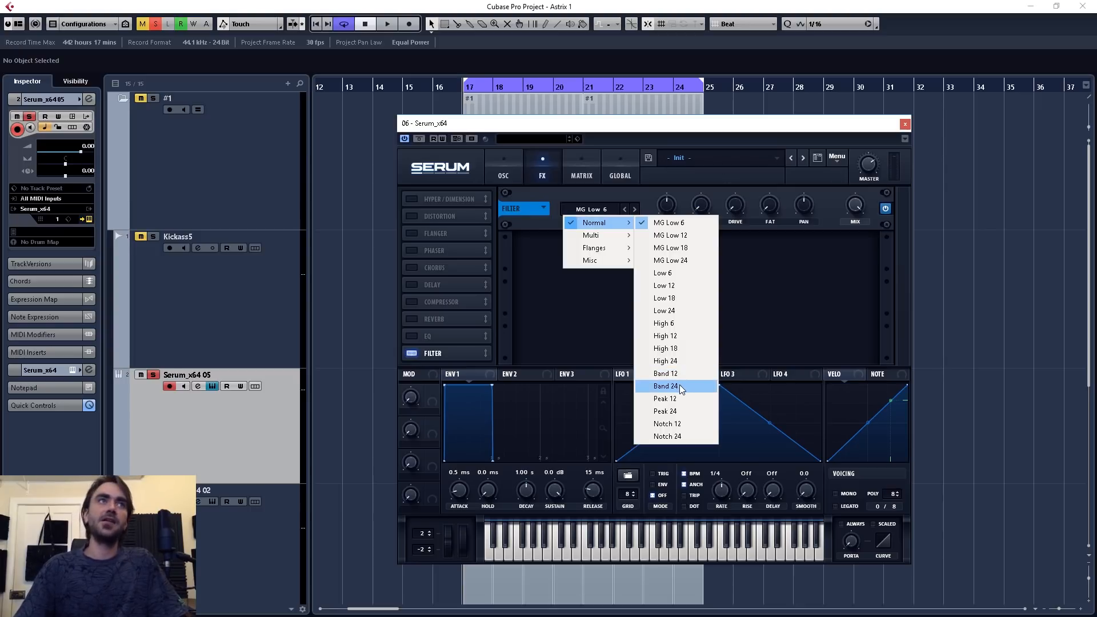
{"action": "left_click", "coordinate": [681, 389]}
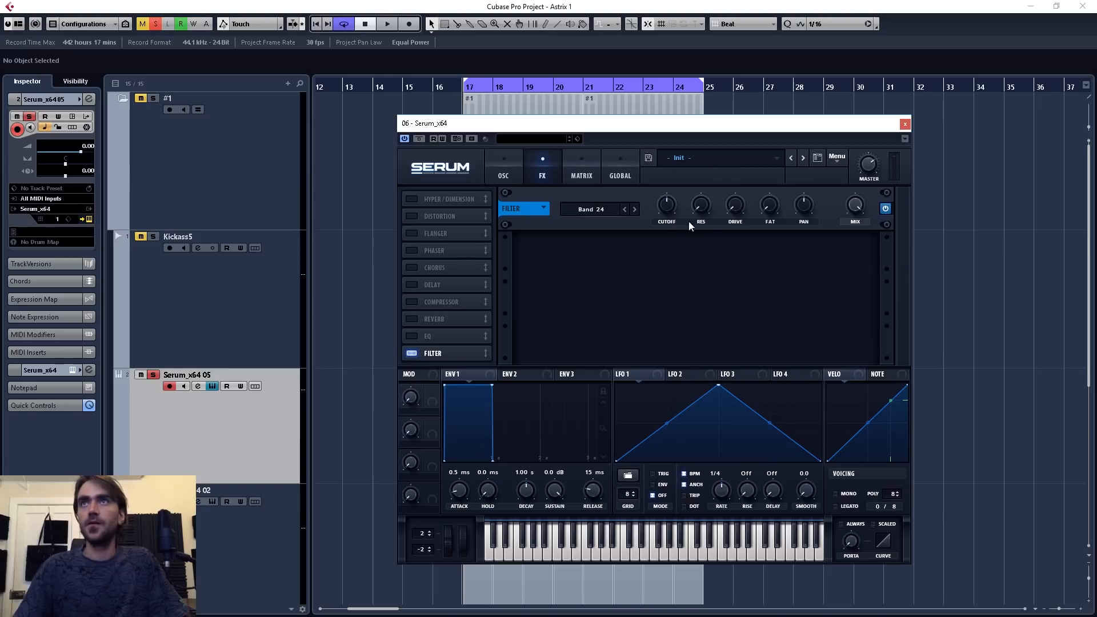
Route Chaos1 to FX Fil Freq in the third modulation matrix row and raise its modulation amount.
{"action": "left_click", "coordinate": [584, 163]}
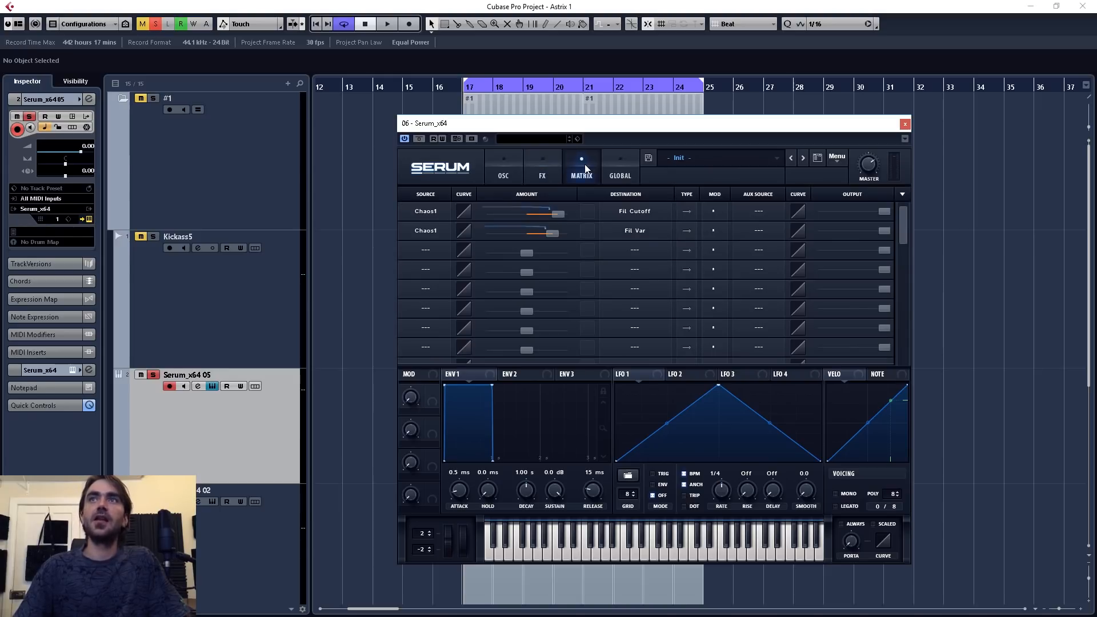
{"action": "left_click", "coordinate": [452, 246]}
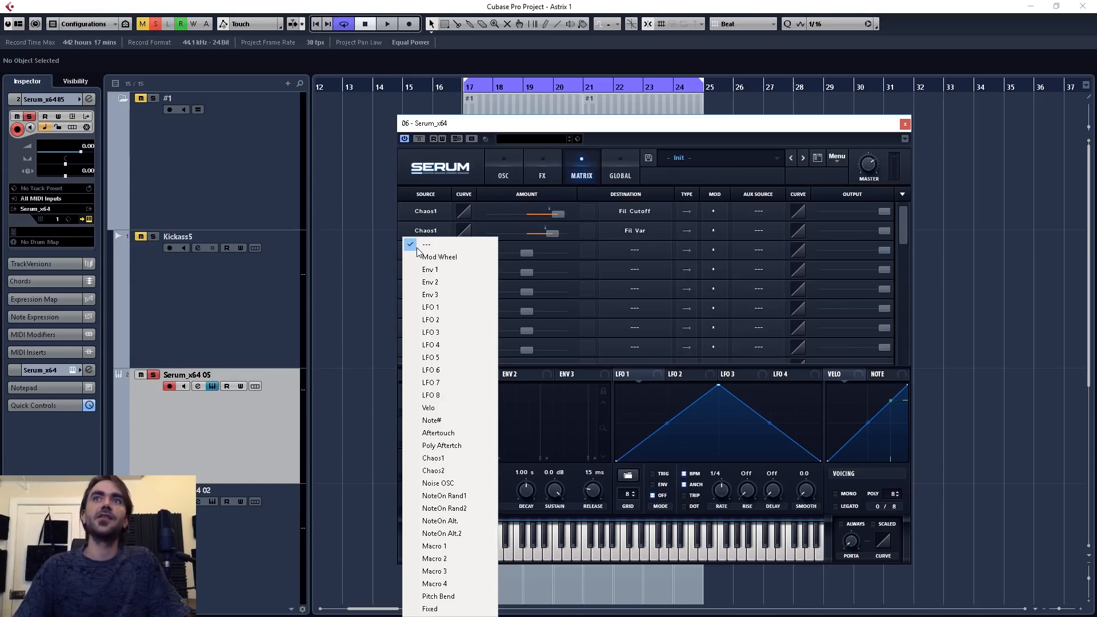
{"action": "left_click", "coordinate": [447, 460]}
{"action": "left_click", "coordinate": [632, 252]}
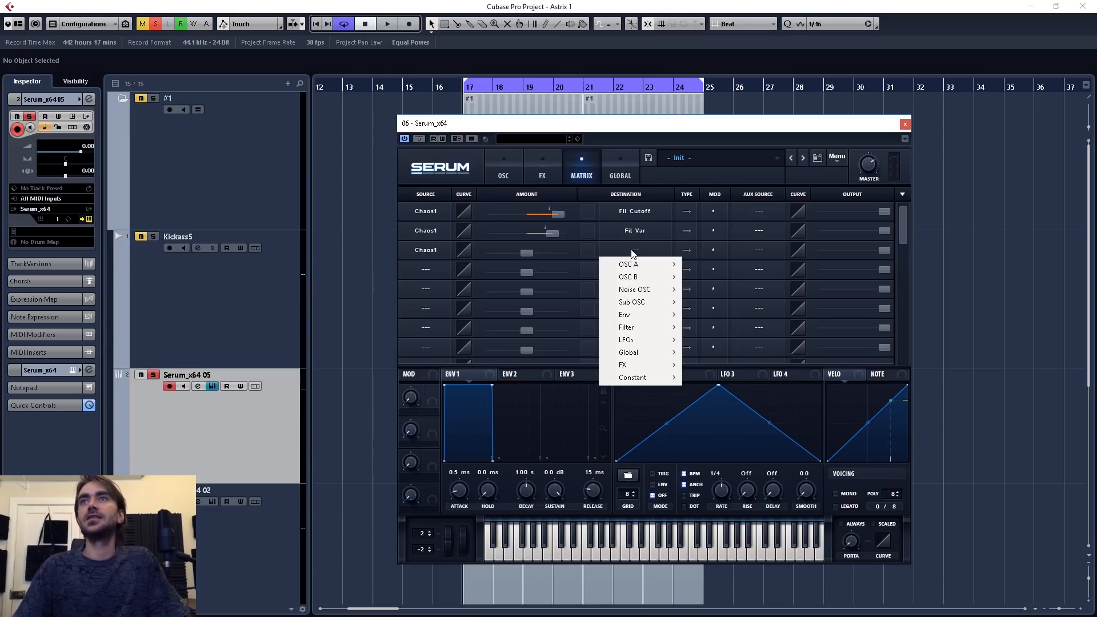
{"action": "mouse_move", "coordinate": [637, 365]}
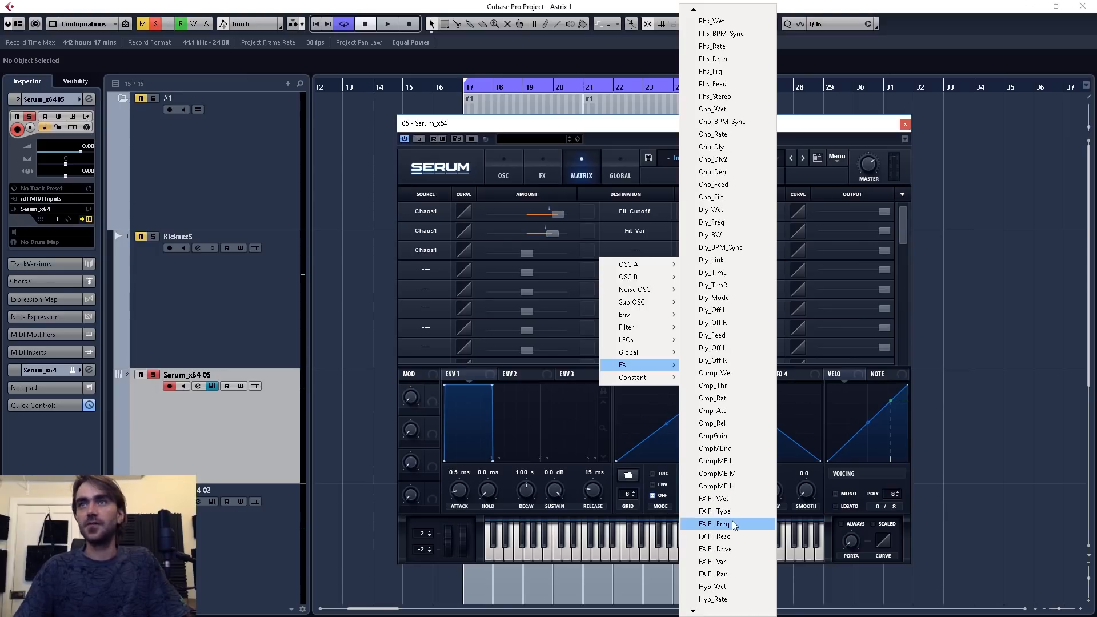
{"action": "left_click", "coordinate": [731, 526]}
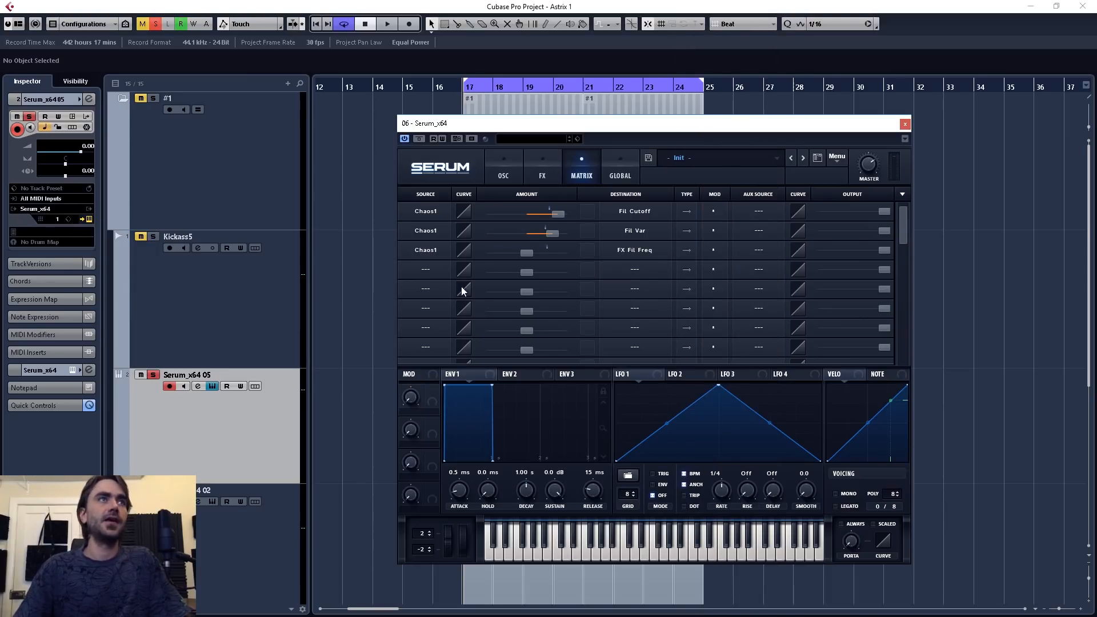
{"action": "left_click_drag", "start_coordinate": [527, 259], "coordinate": [564, 254]}
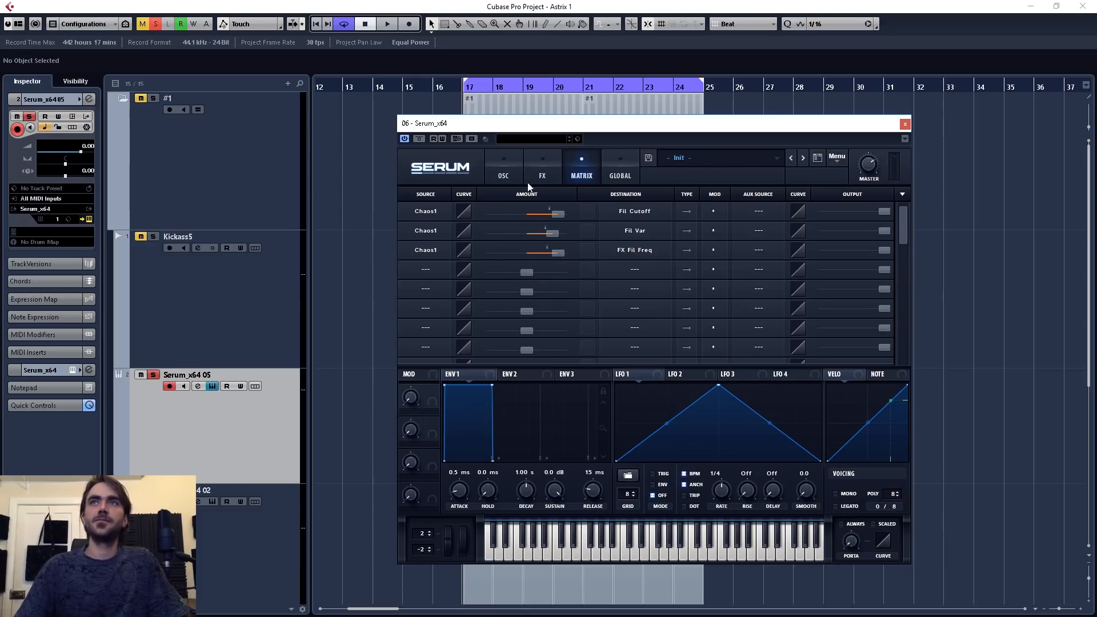
Adjust the FX filter's cutoff, resonance and drive, set its Fat to about 14%, and start the loop.
{"action": "left_click", "coordinate": [538, 171]}
{"action": "mouse_move", "coordinate": [671, 213]}
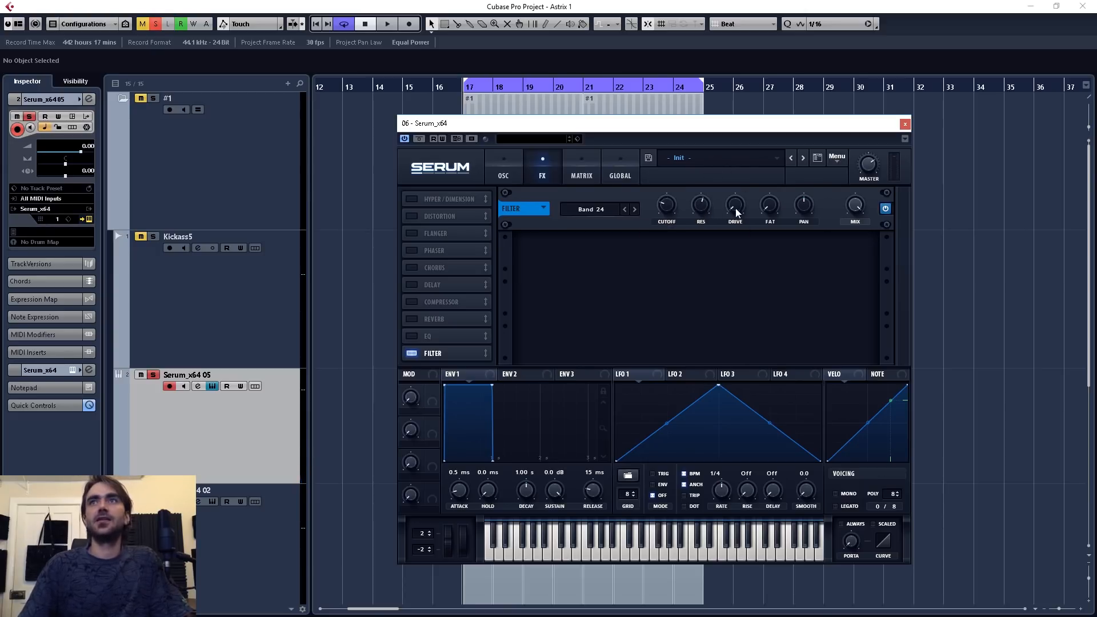
{"action": "mouse_move", "coordinate": [774, 192]}
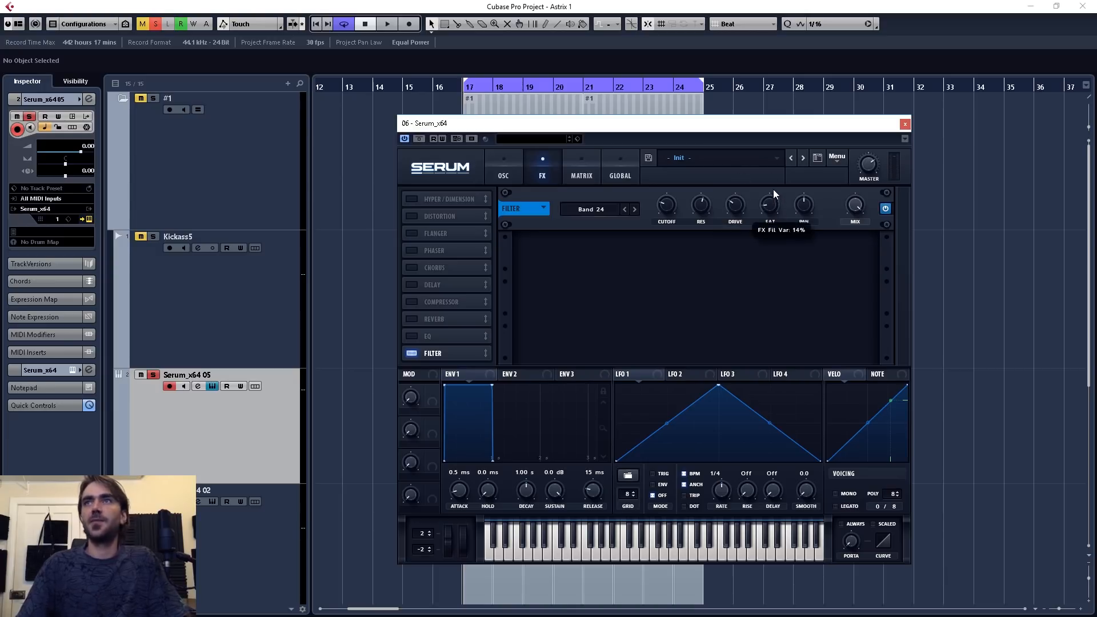
{"action": "key", "text": "space"}
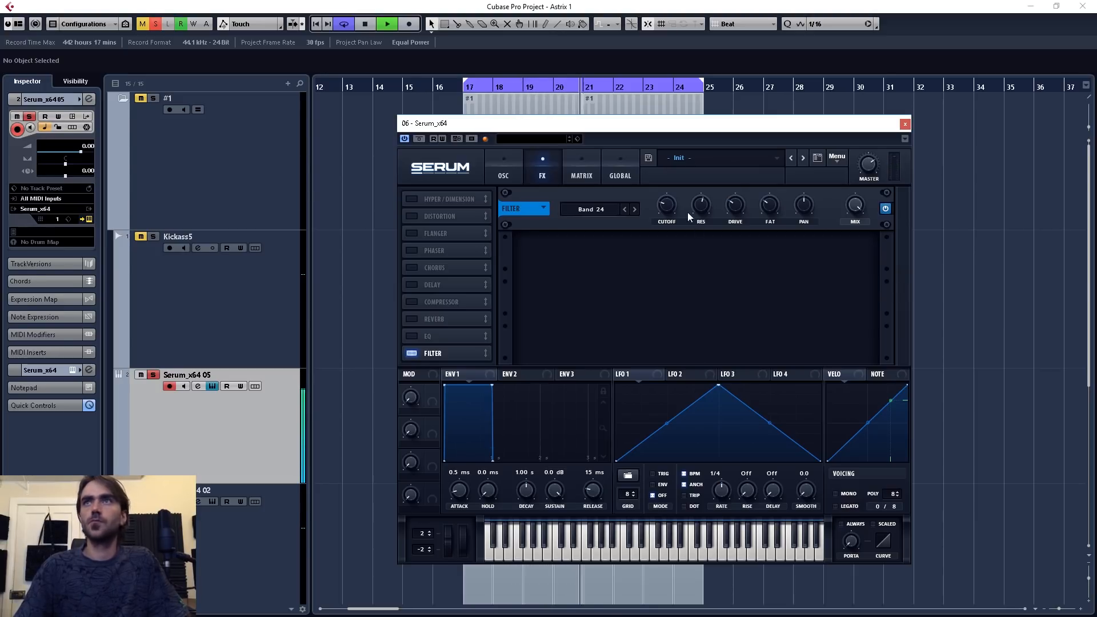
Raise the Fil Cutoff modulation amount and reduce the FX Fil Freq amount while listening to the loop.
{"action": "left_click", "coordinate": [578, 163]}
{"action": "mouse_move", "coordinate": [556, 253]}
{"action": "left_mouse_down"}
{"action": "mouse_move", "coordinate": [554, 218]}
{"action": "mouse_move", "coordinate": [530, 213]}
{"action": "mouse_move", "coordinate": [547, 214]}
{"action": "mouse_move", "coordinate": [544, 254]}
{"action": "mouse_move", "coordinate": [559, 235]}
{"action": "left_mouse_up"}
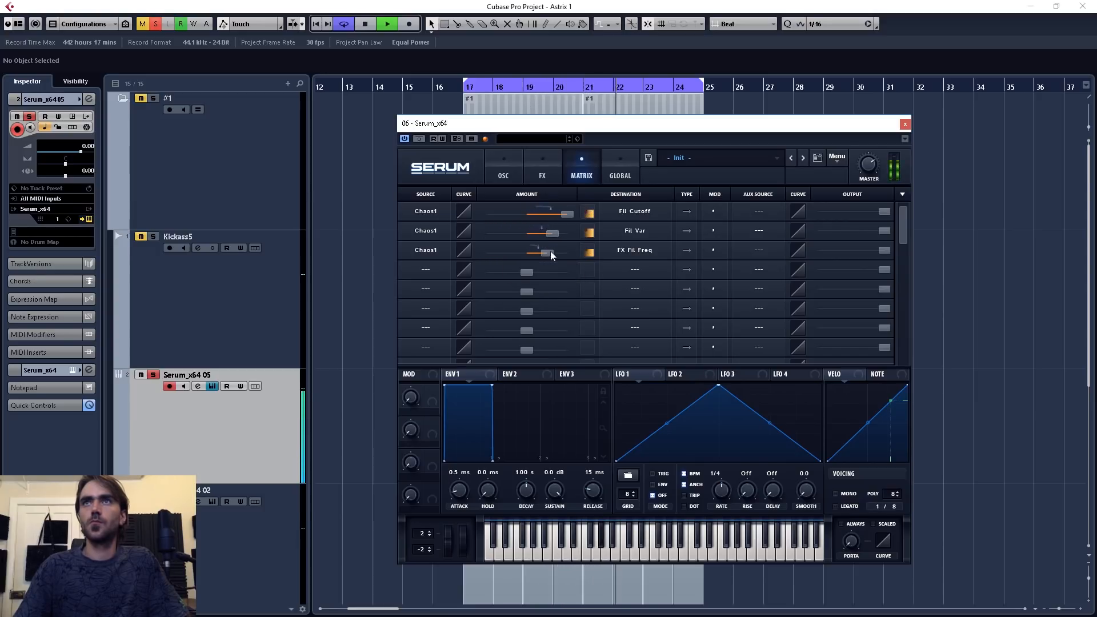
{"action": "left_click", "coordinate": [546, 173]}
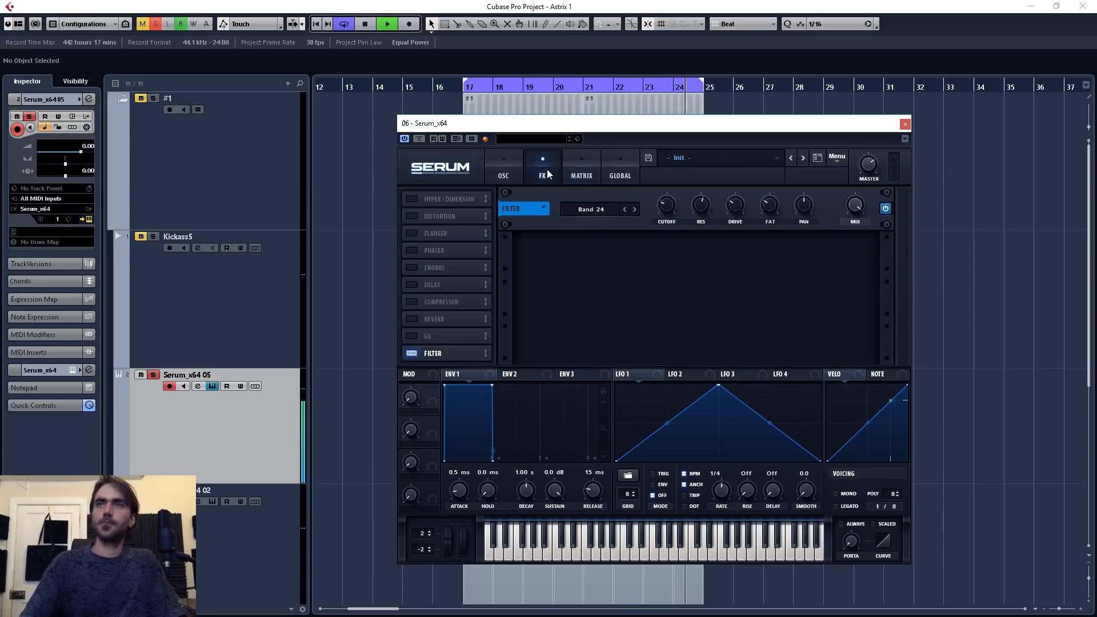
{"action": "key", "text": "space"}
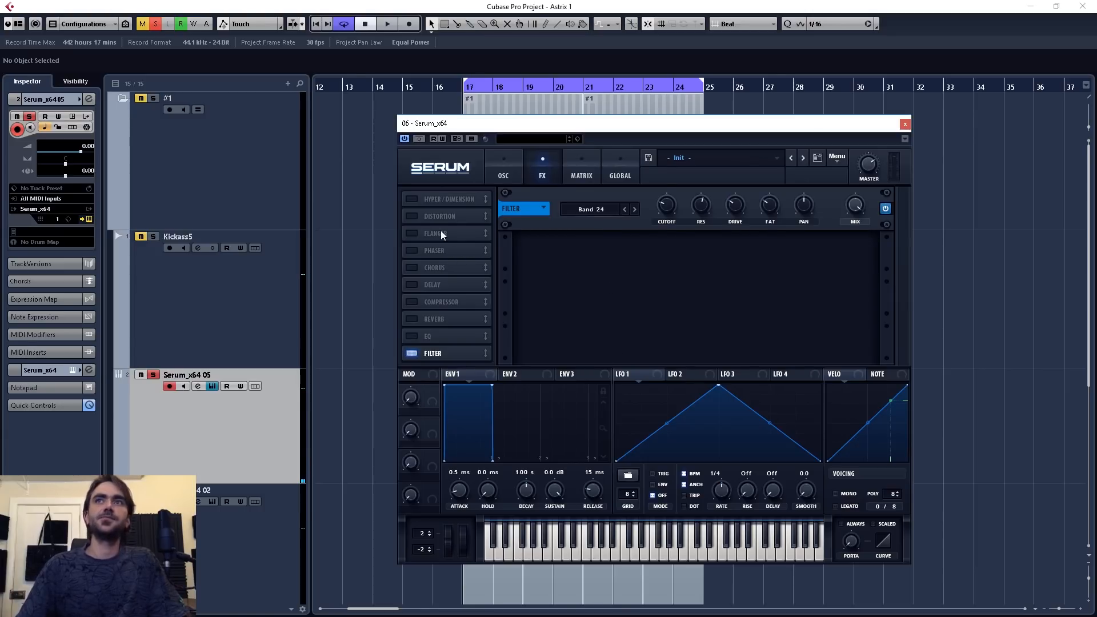
Move the Filter effect up below Hyper/Dimension, enable the Compressor and place it directly after the Filter.
{"action": "left_click_drag", "start_coordinate": [437, 354], "coordinate": [441, 217]}
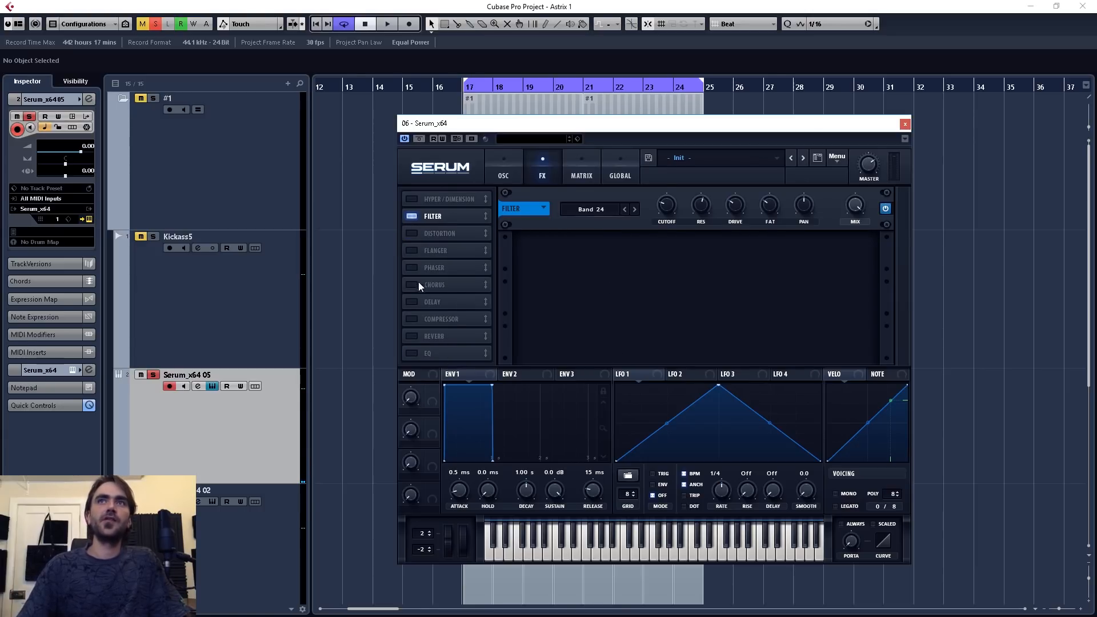
{"action": "left_click", "coordinate": [410, 320]}
{"action": "left_click_drag", "start_coordinate": [410, 322], "coordinate": [444, 252]}
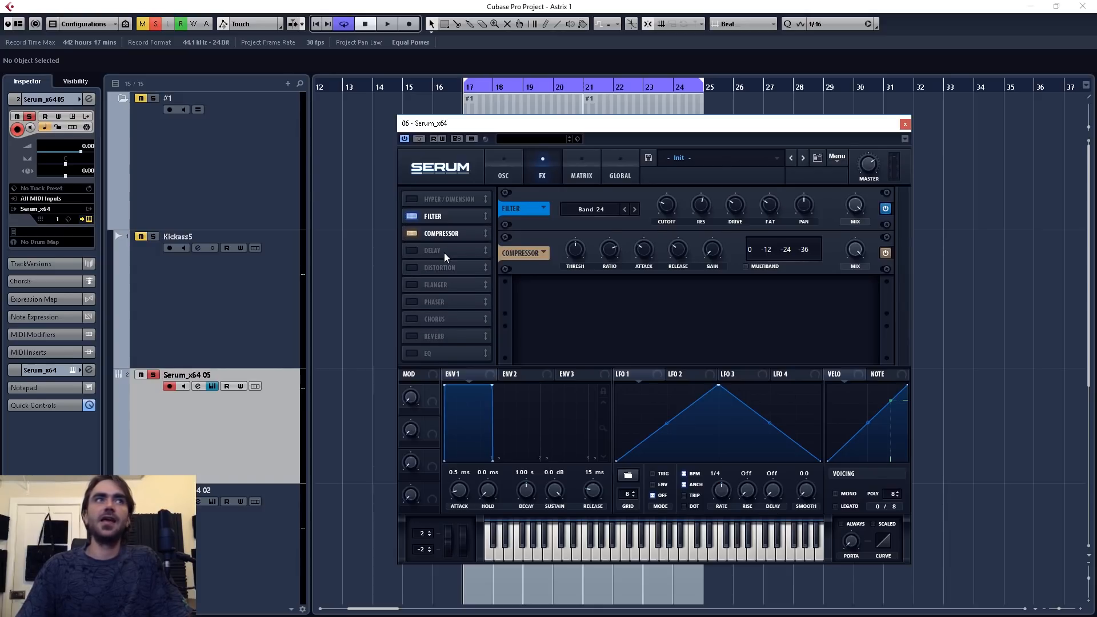
Add Delay and Reverb after the Compressor in the FX chain and bypass both.
{"action": "left_click", "coordinate": [412, 252]}
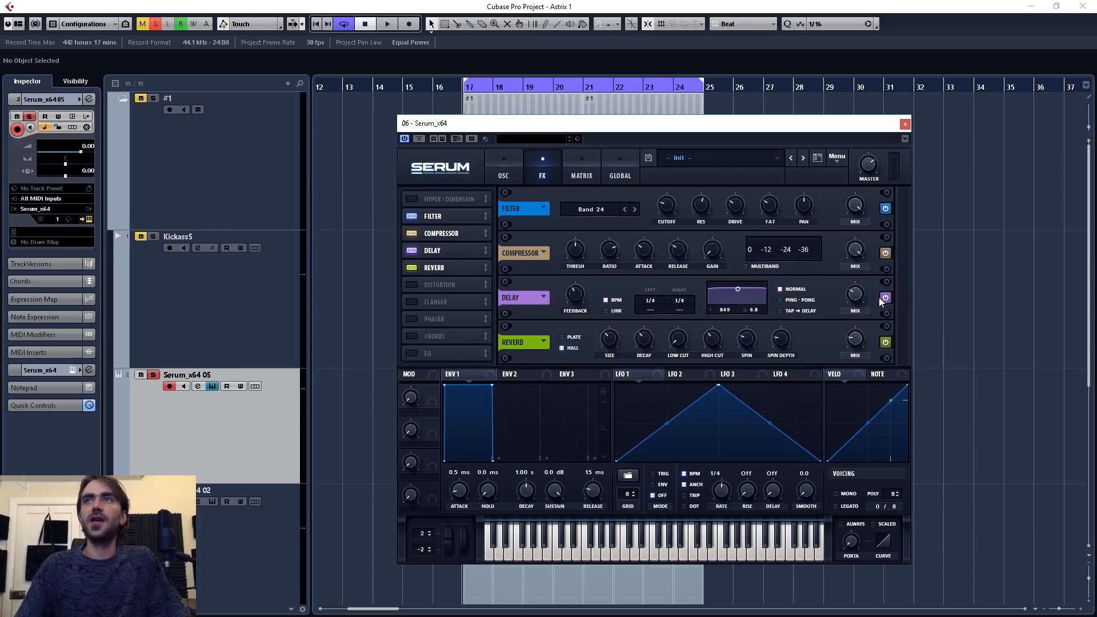
{"action": "left_click", "coordinate": [884, 297]}
{"action": "left_click", "coordinate": [885, 340]}
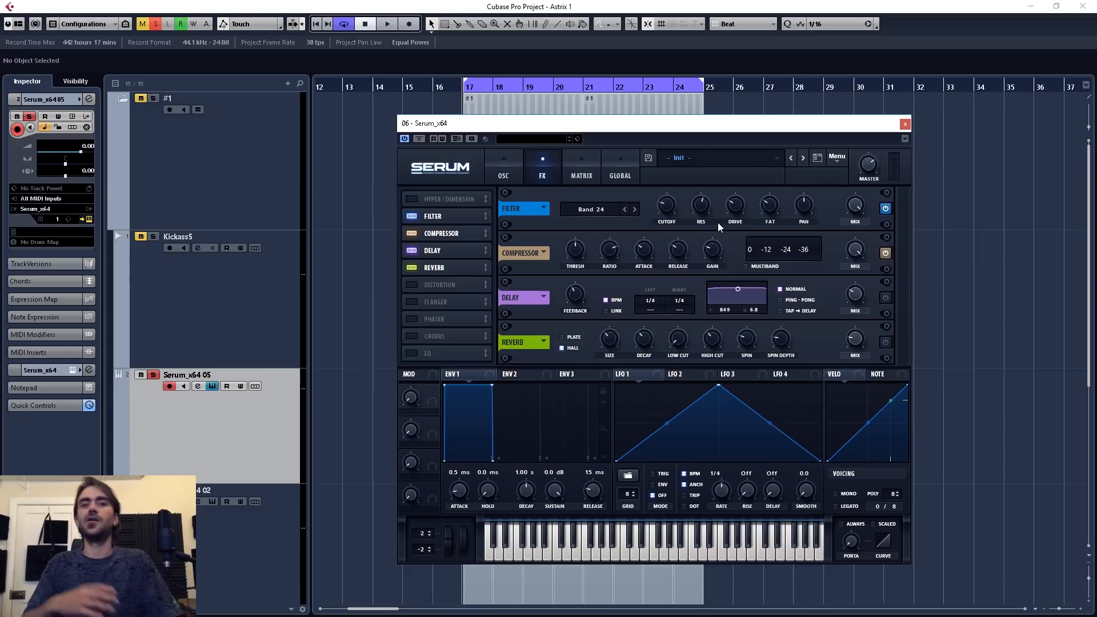
Adjust the compressor settings and Serum's master level while listening to the loop.
{"action": "key", "text": "space"}
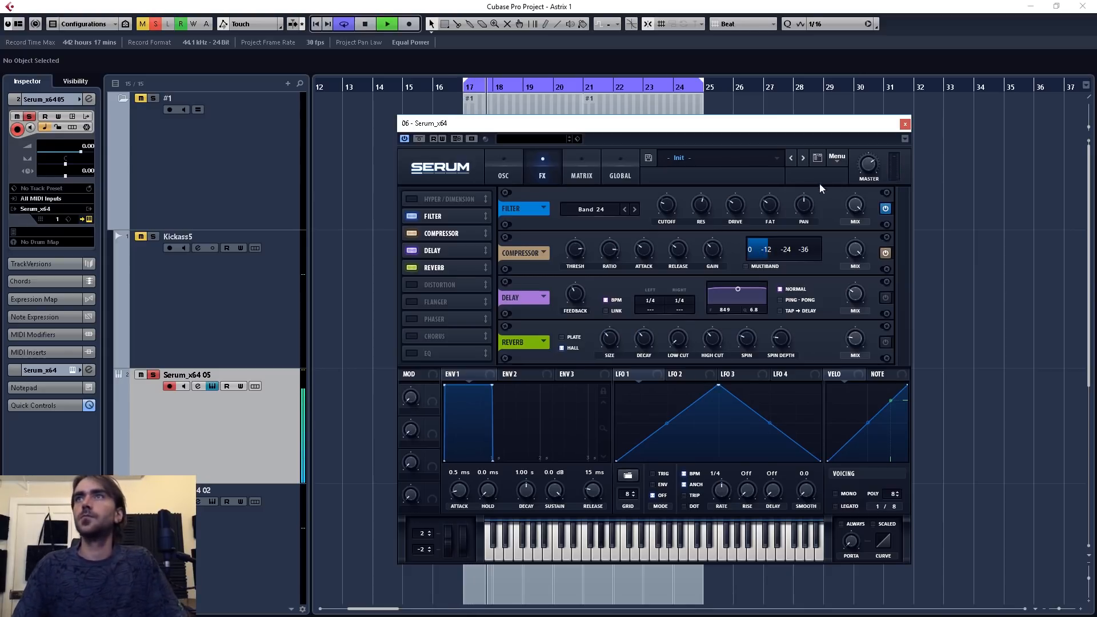
{"action": "left_click_drag", "start_coordinate": [864, 165], "coordinate": [864, 170]}
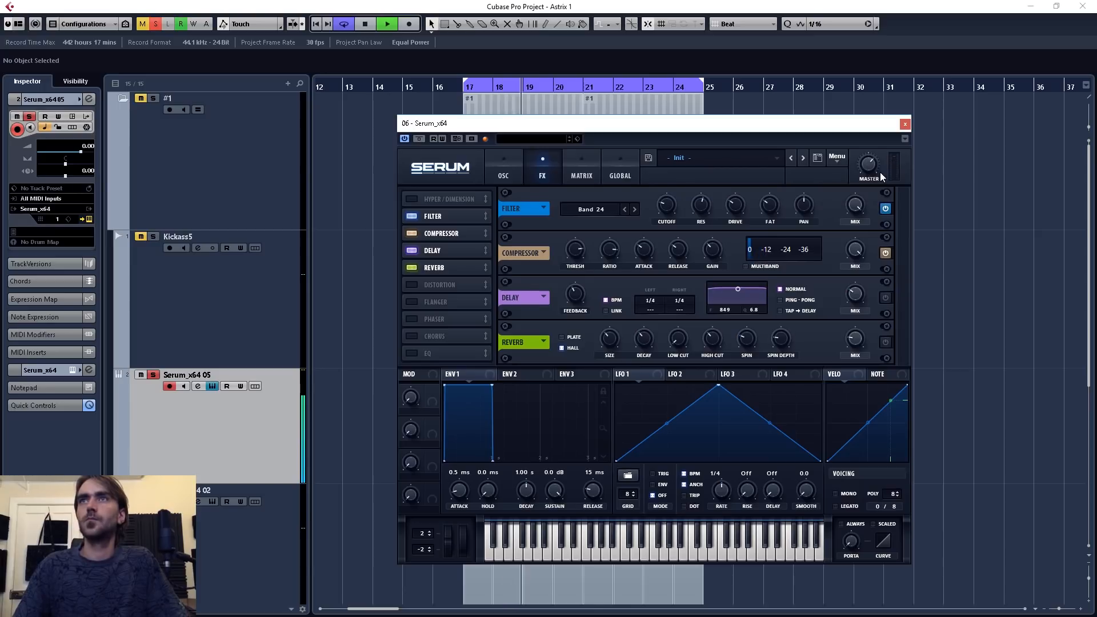
{"action": "right_click", "coordinate": [713, 254]}
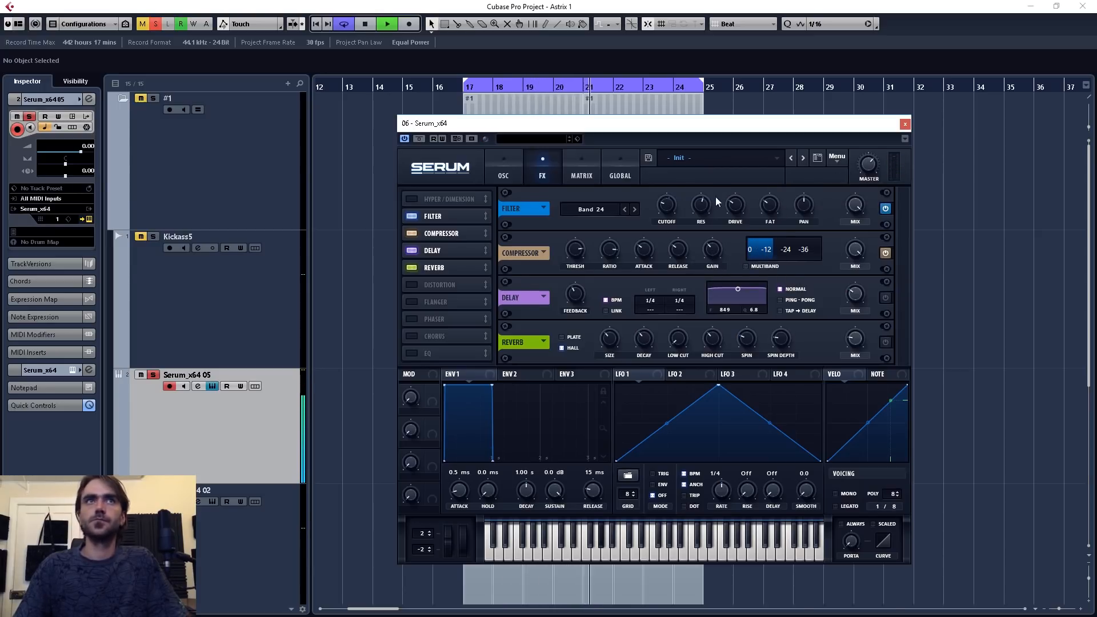
Enable the Delay in Ping-Pong mode with linked 1/8 dotted times and 62% feedback.
{"action": "key", "text": "space"}
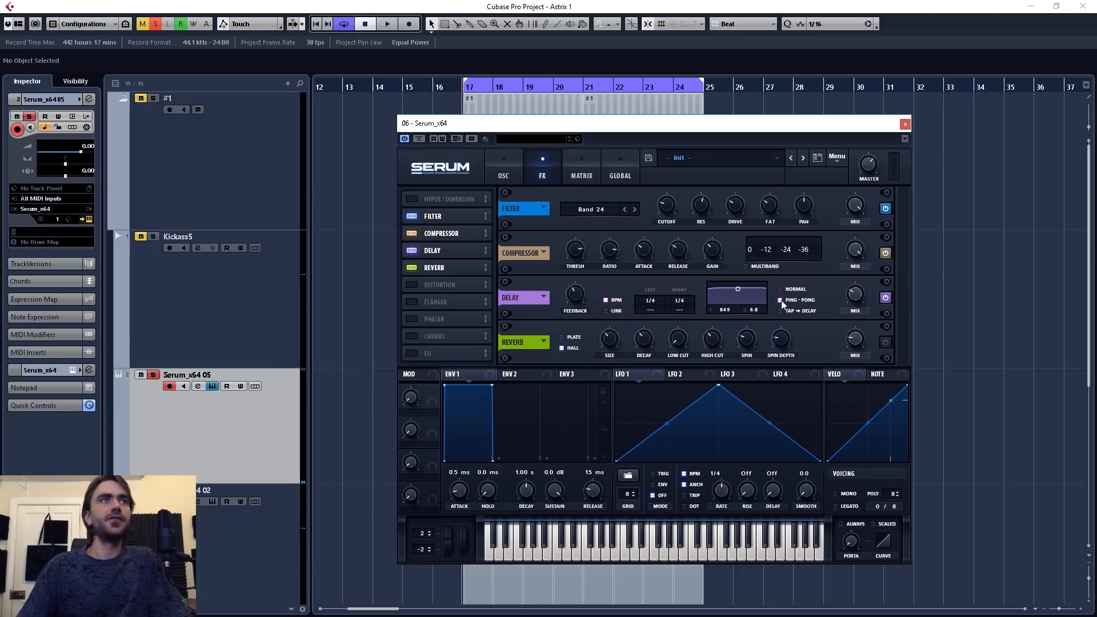
{"action": "left_click_drag", "start_coordinate": [655, 302], "coordinate": [690, 162]}
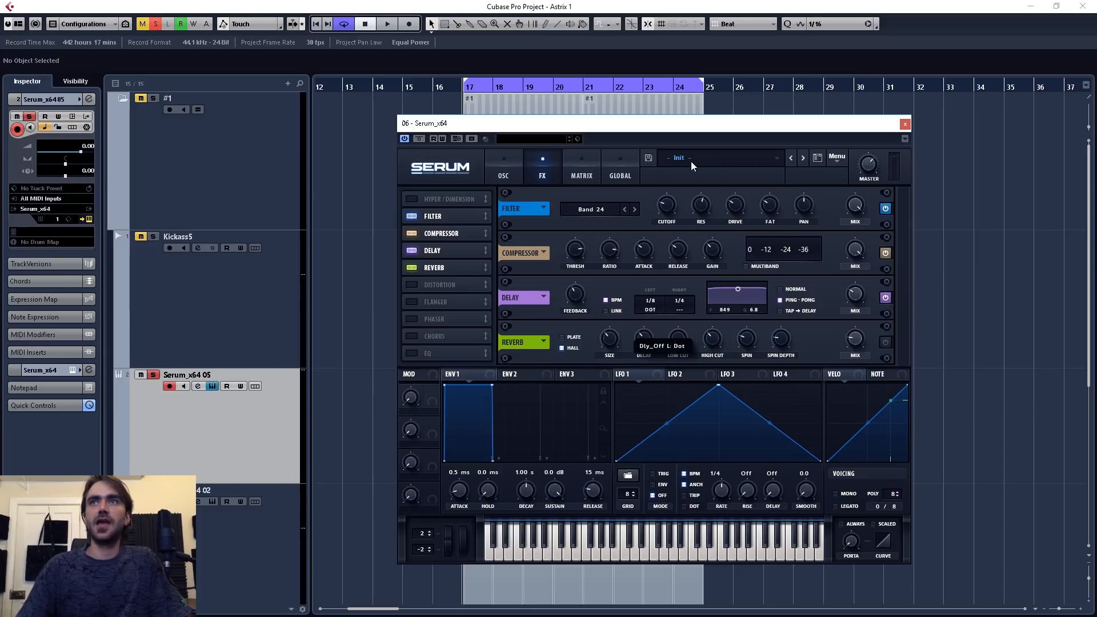
{"action": "left_click", "coordinate": [606, 311]}
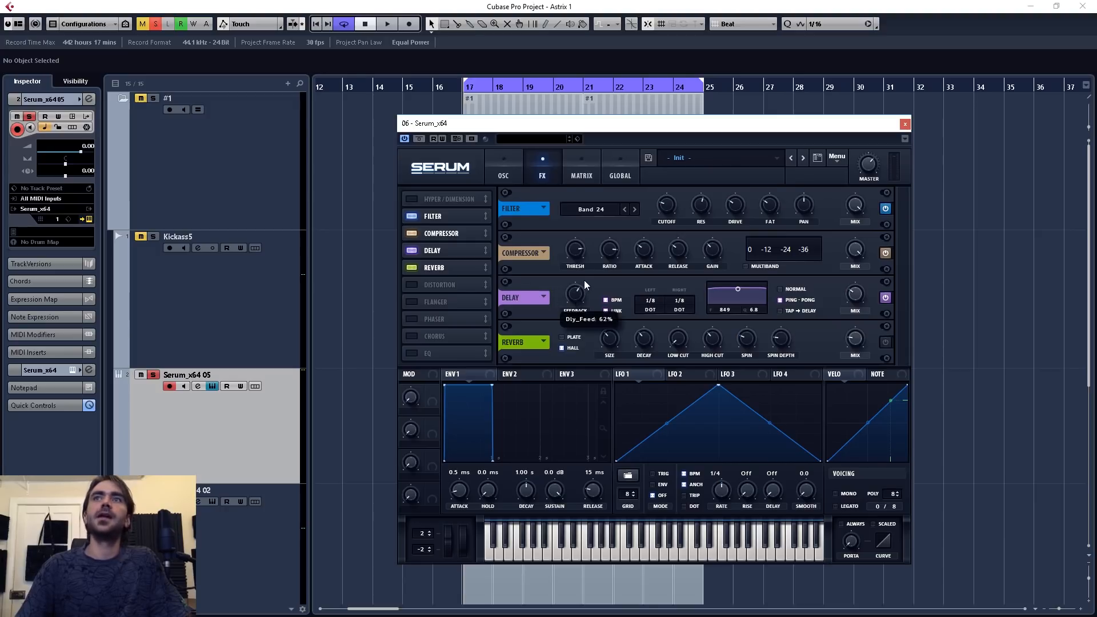
Audition the loop with the delay and switch on the Reverb effect.
{"action": "key", "text": "space"}
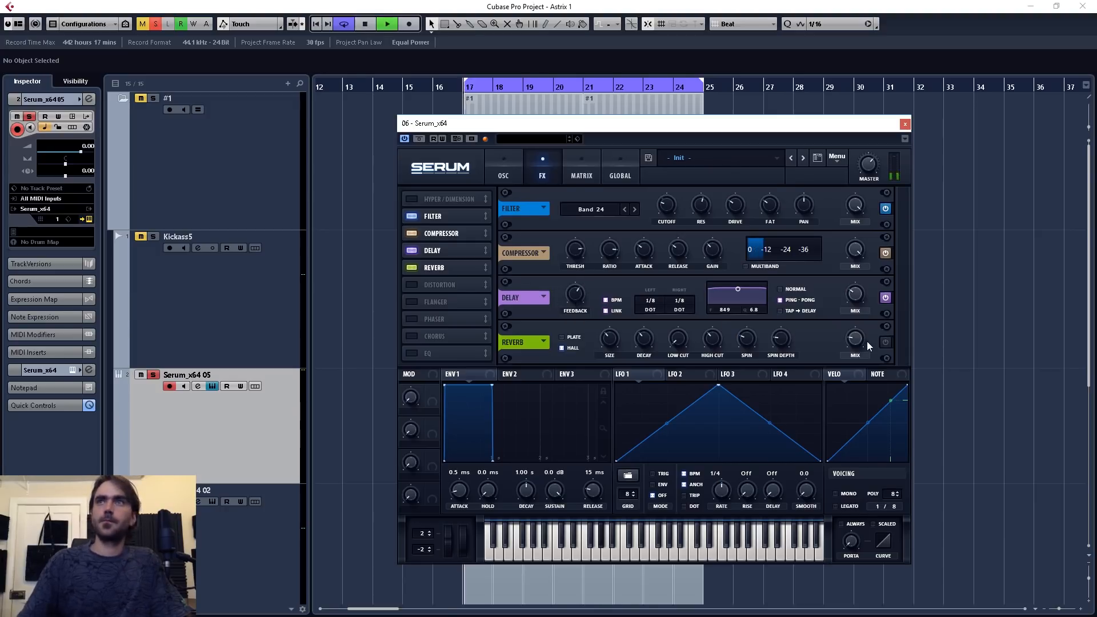
{"action": "left_click", "coordinate": [886, 341]}
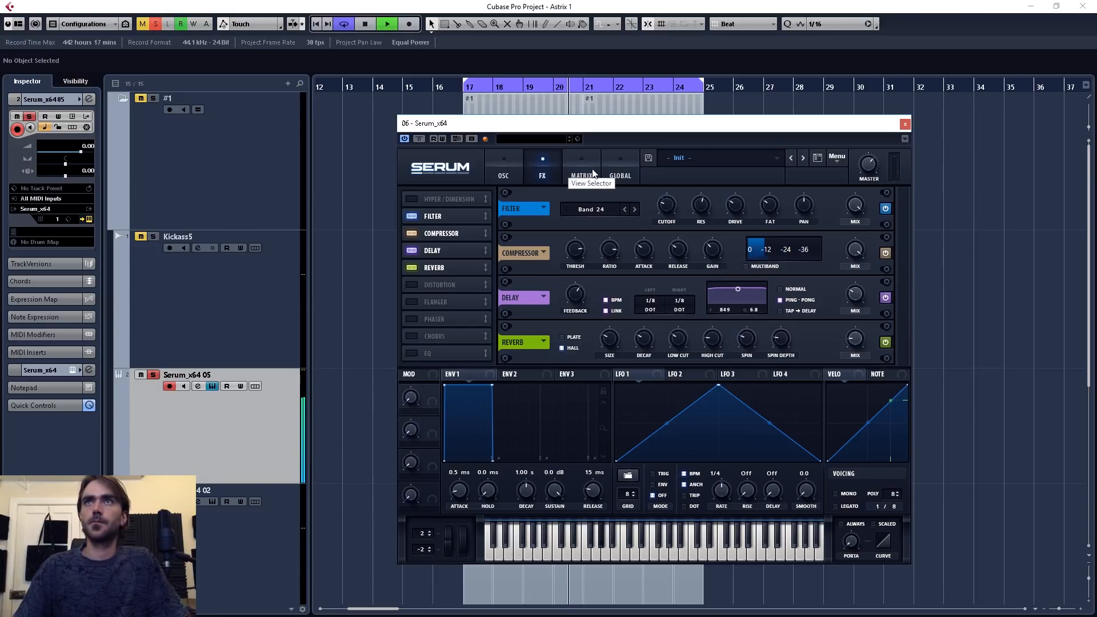
{"action": "key", "text": "space"}
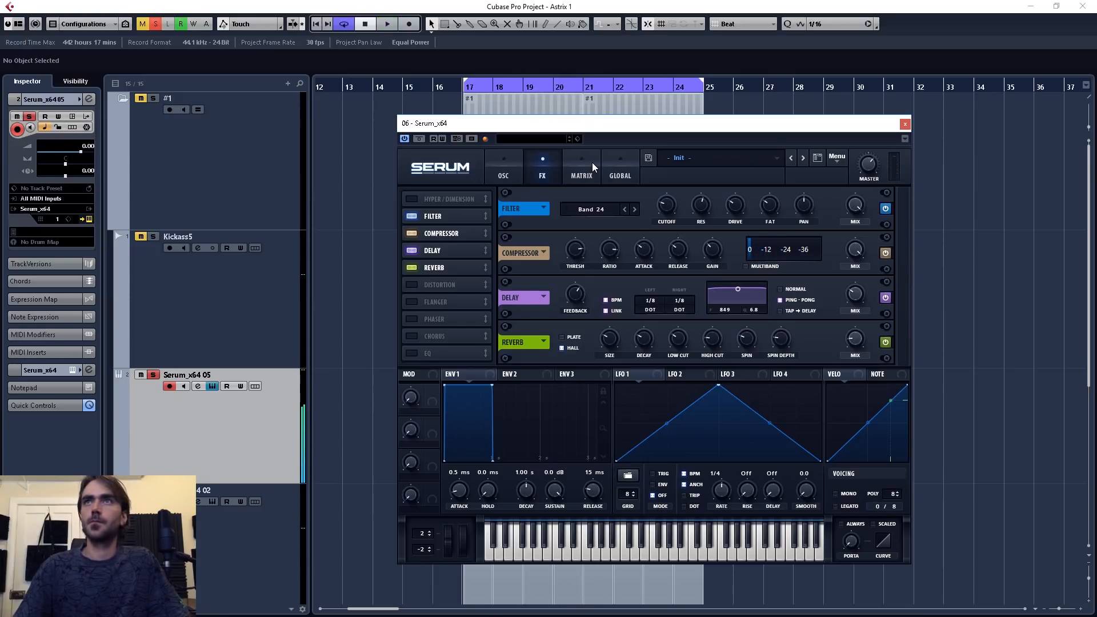
Reshape LFO 1 into a flat first half followed by a curved fall and assign it to OSC A's level.
{"action": "left_click", "coordinate": [586, 169]}
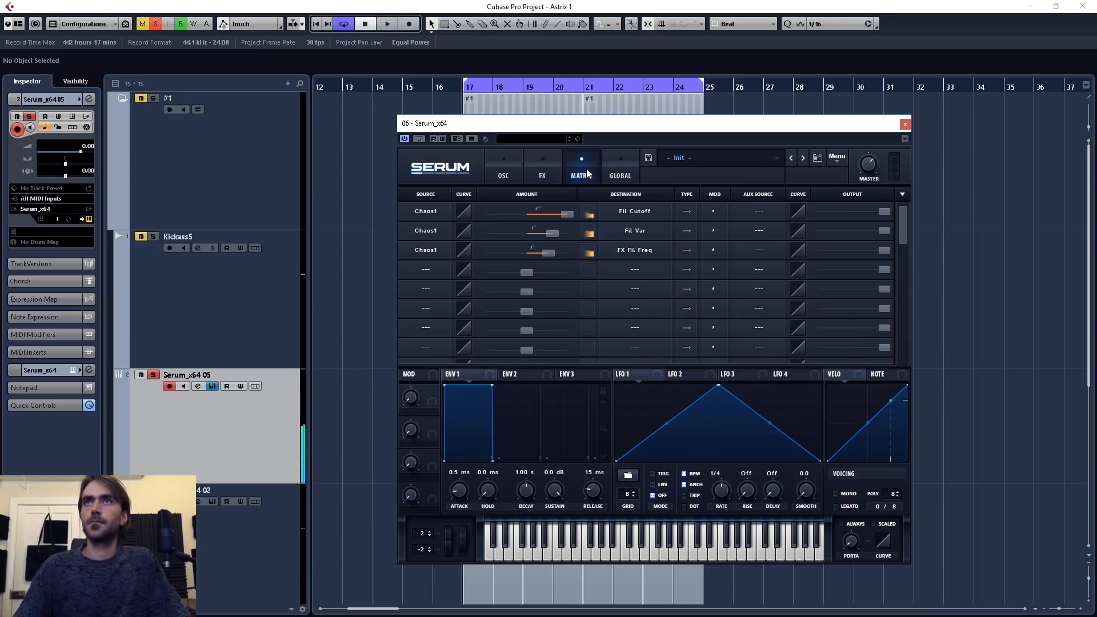
{"action": "left_click", "coordinate": [506, 169]}
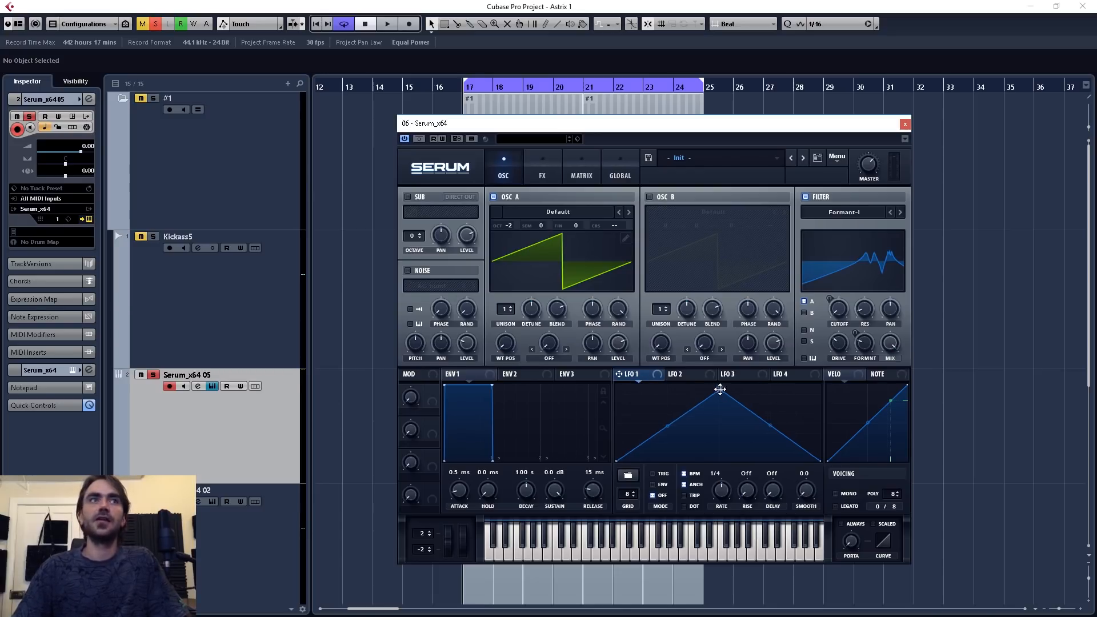
{"action": "left_click_drag", "start_coordinate": [722, 389], "coordinate": [586, 364]}
{"action": "double_click", "coordinate": [722, 418]}
{"action": "left_click_drag", "start_coordinate": [722, 416], "coordinate": [711, 364]}
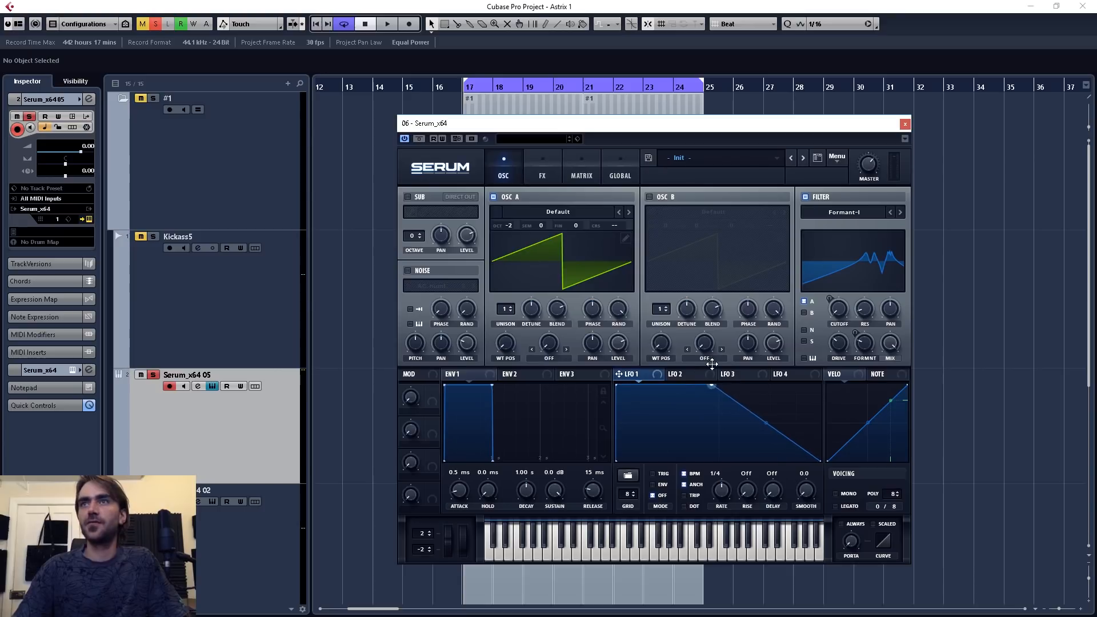
{"action": "left_click_drag", "start_coordinate": [768, 424], "coordinate": [765, 434]}
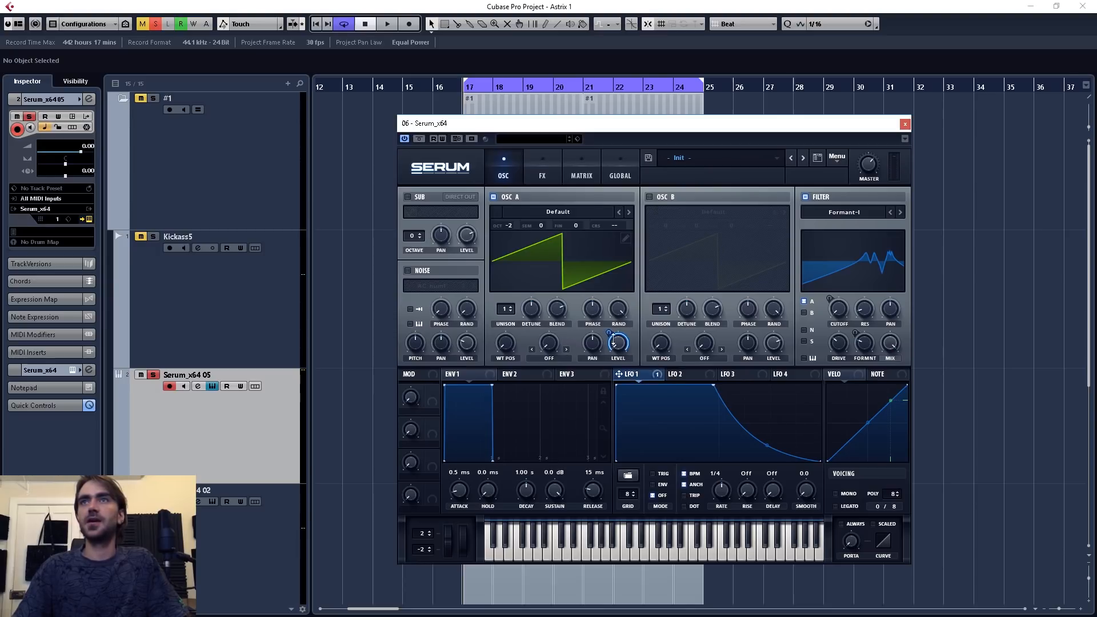
{"action": "mouse_move", "coordinate": [606, 341]}
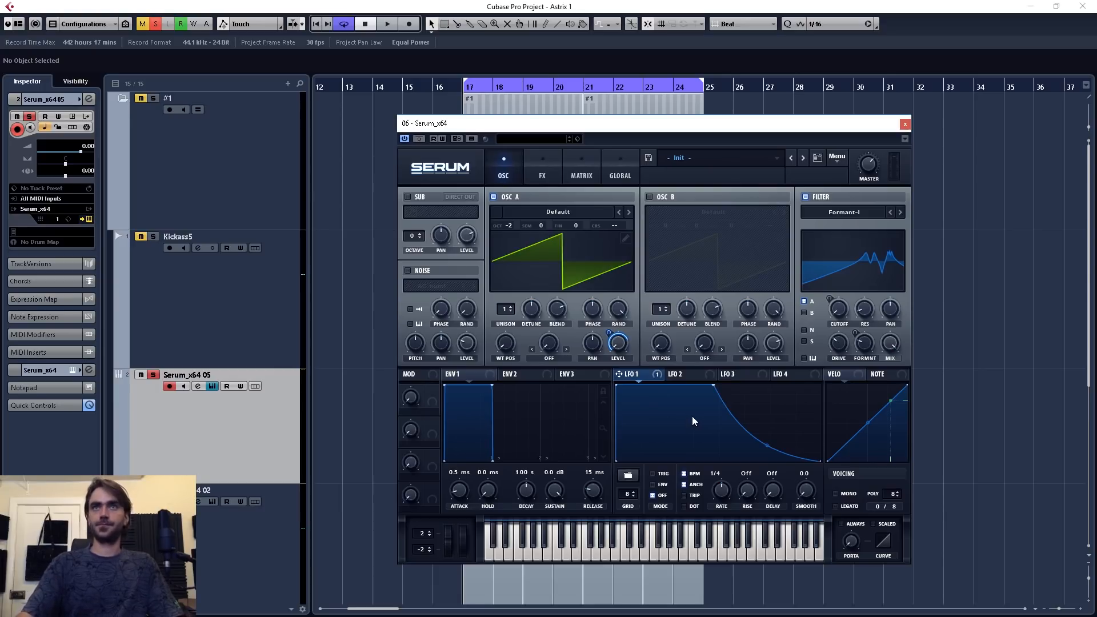
Bend LFO 1's falling segment outward into a convex curve while listening to the loop.
{"action": "key", "text": "space"}
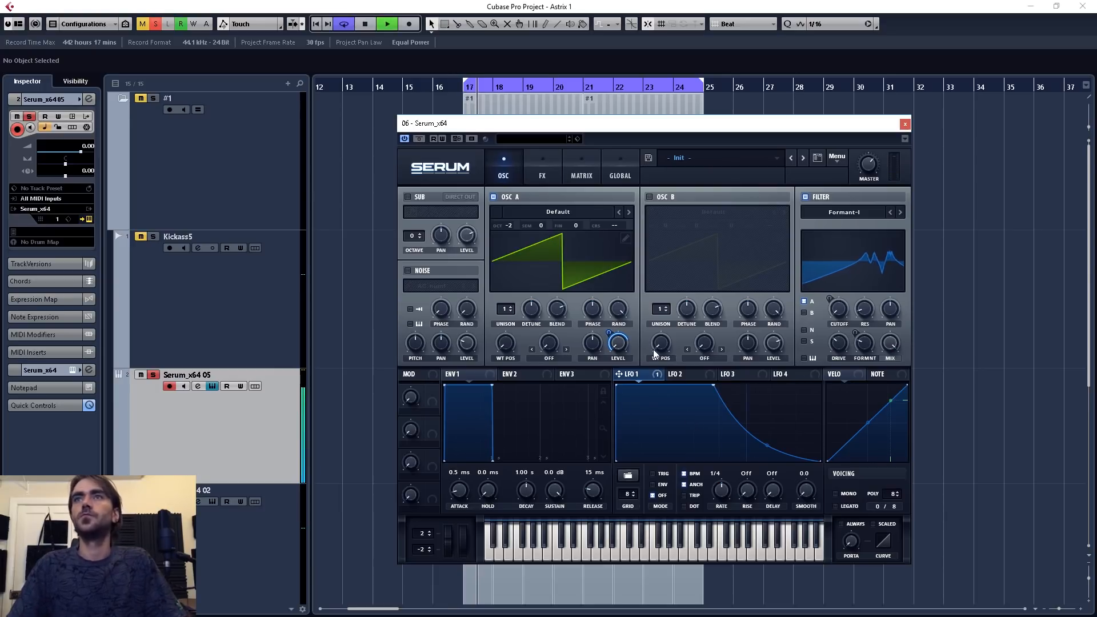
{"action": "left_click_drag", "start_coordinate": [767, 445], "coordinate": [770, 430]}
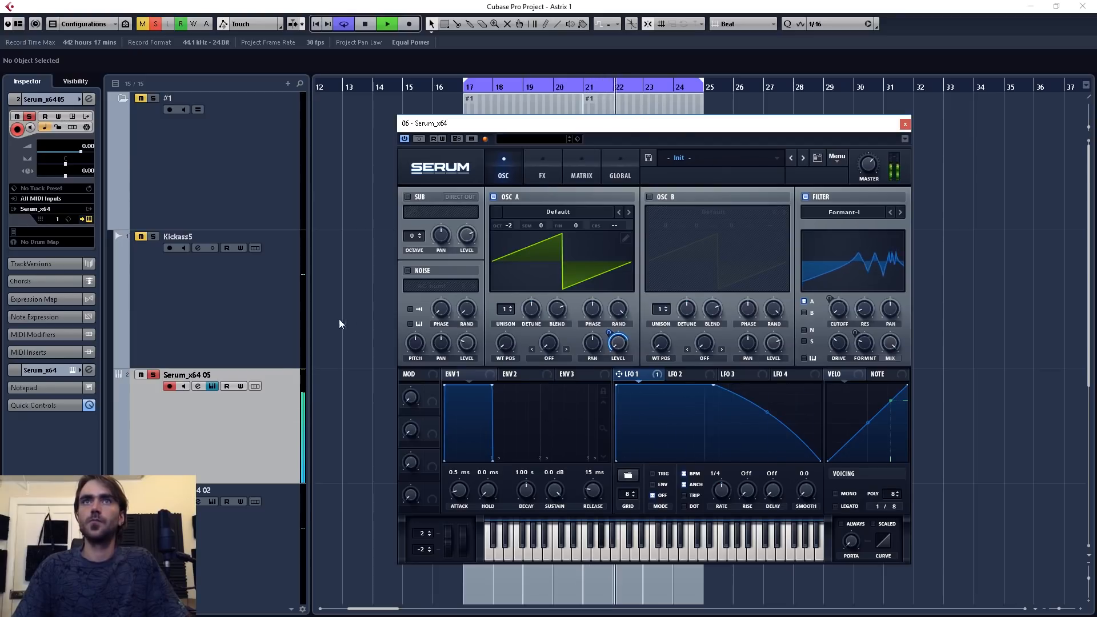
{"action": "key", "text": "space"}
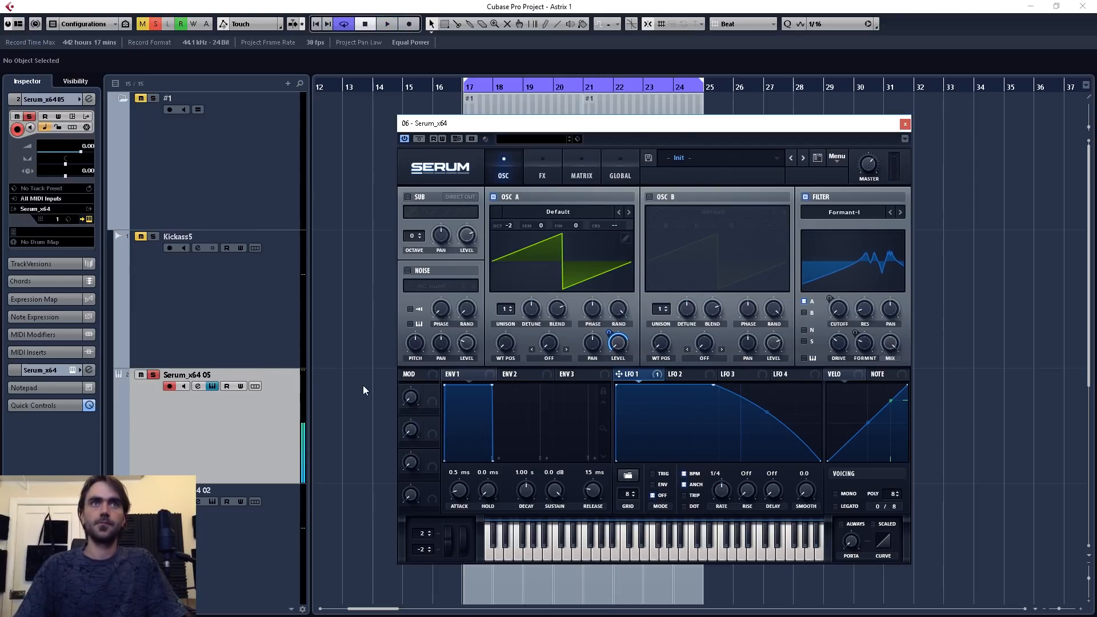
Unsolo the Serum track and audition the loop with the kick and bass tracks.
{"action": "left_click", "coordinate": [151, 375]}
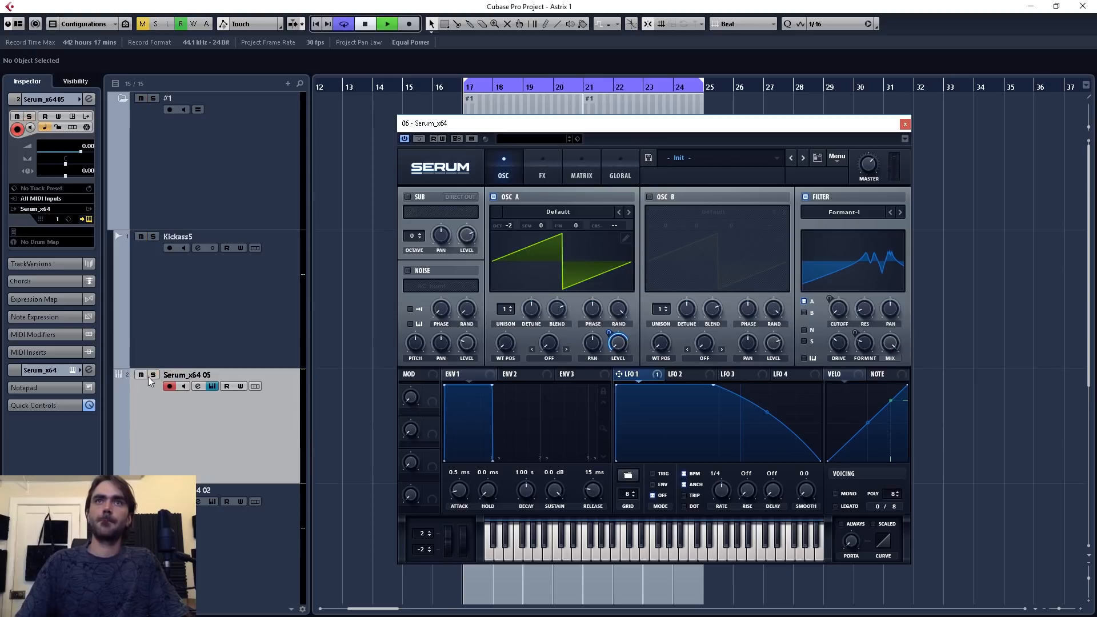
{"action": "key", "text": "space"}
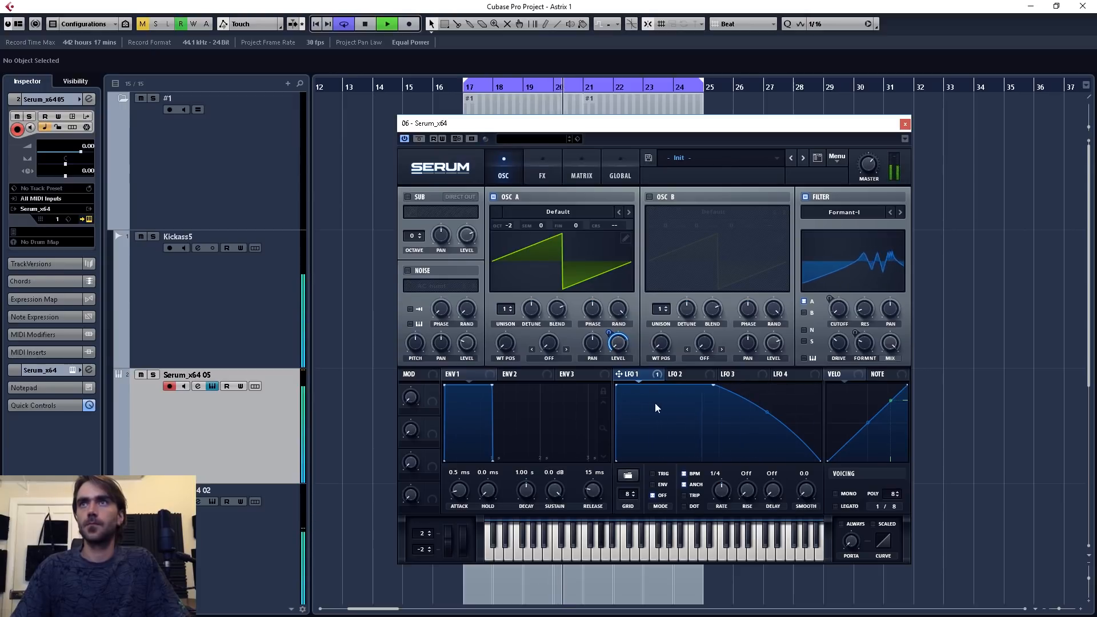
Review the modulation amounts in the matrix and reduce the mix of the Band 24 filter effect while the loop plays.
{"action": "left_click", "coordinate": [544, 166]}
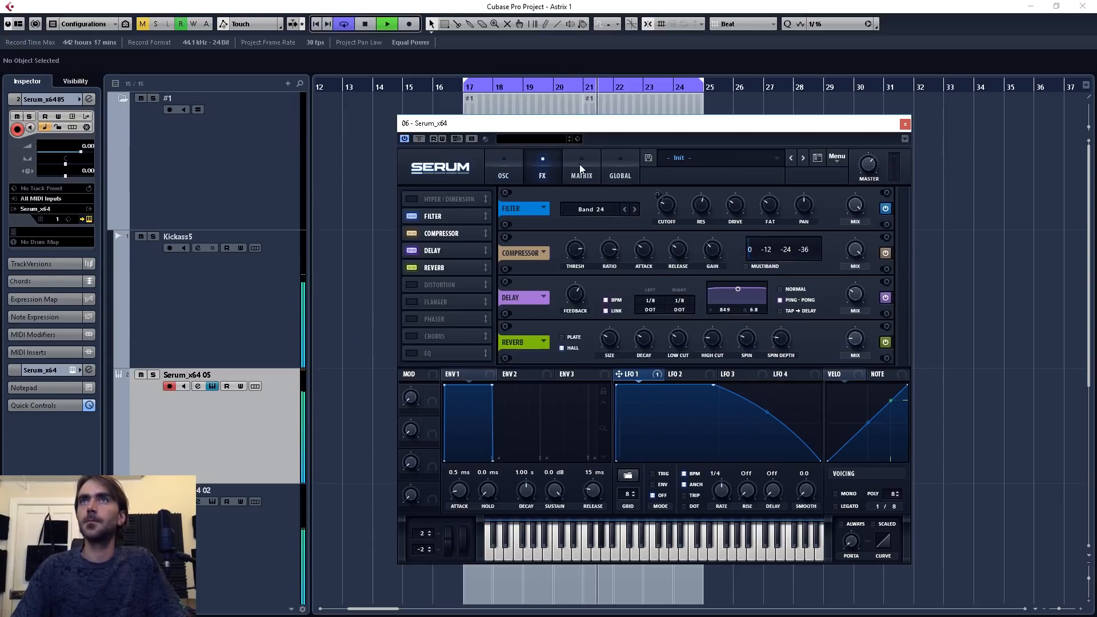
{"action": "left_click", "coordinate": [582, 169]}
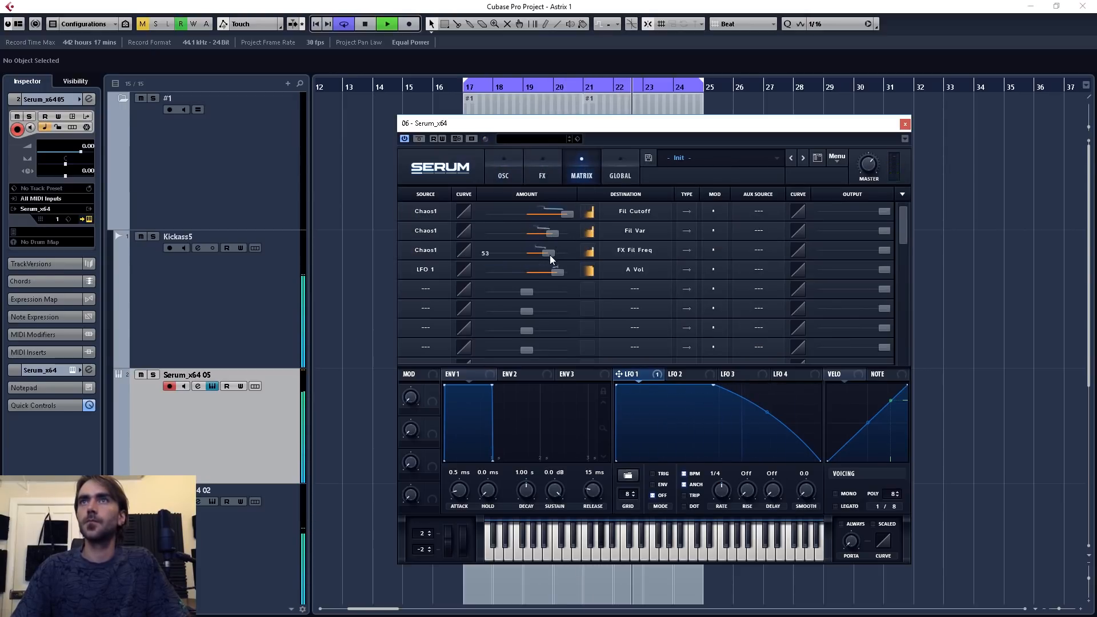
{"action": "left_click", "coordinate": [547, 160]}
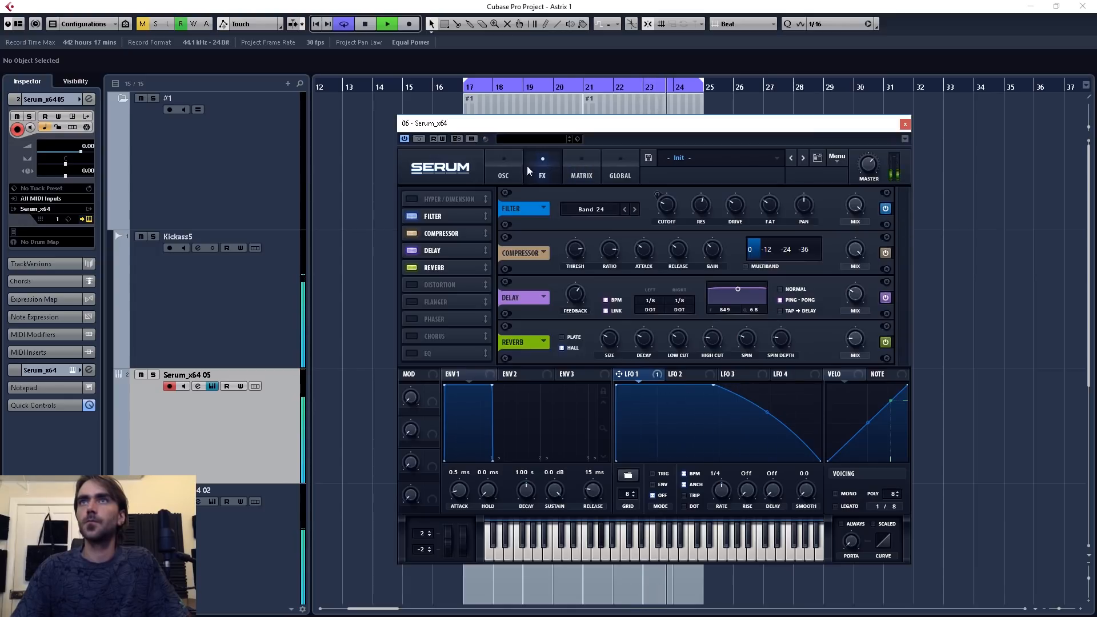
{"action": "mouse_move", "coordinate": [665, 208]}
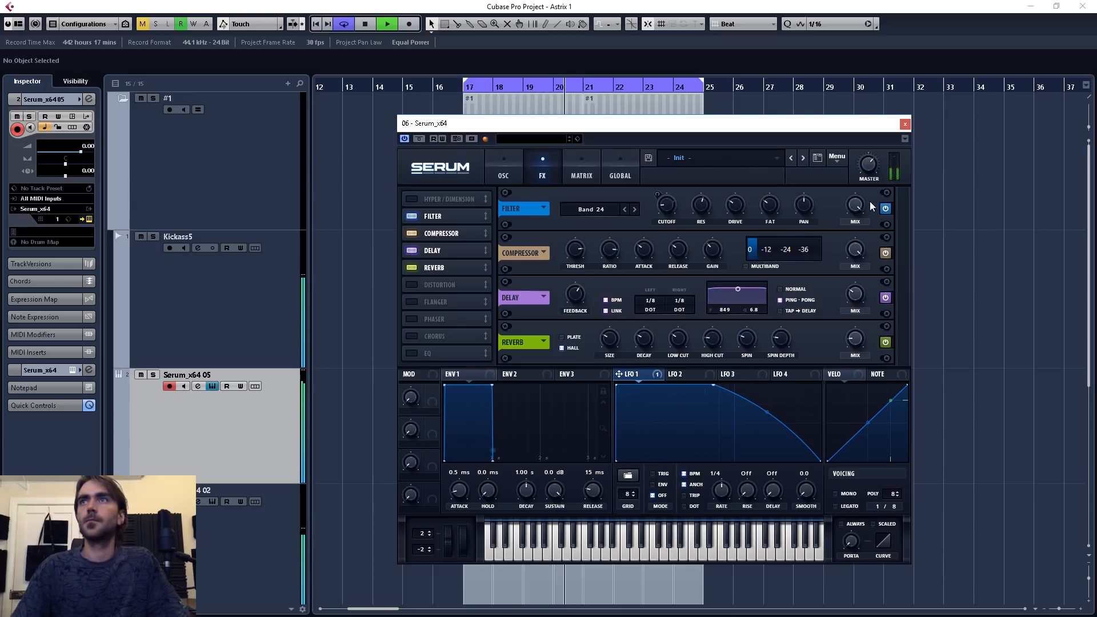
{"action": "left_click_drag", "start_coordinate": [858, 207], "coordinate": [860, 228]}
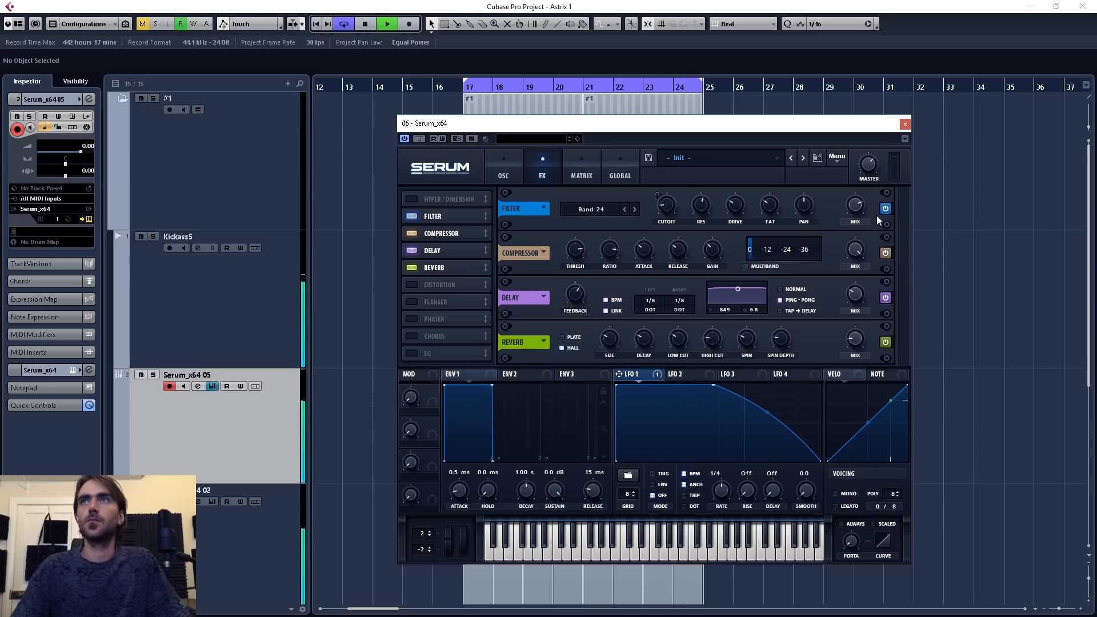
Set the Chaos1 modulation amounts to 84 for Fil Var and 100 for Fil Cutoff.
{"action": "left_click", "coordinate": [581, 172]}
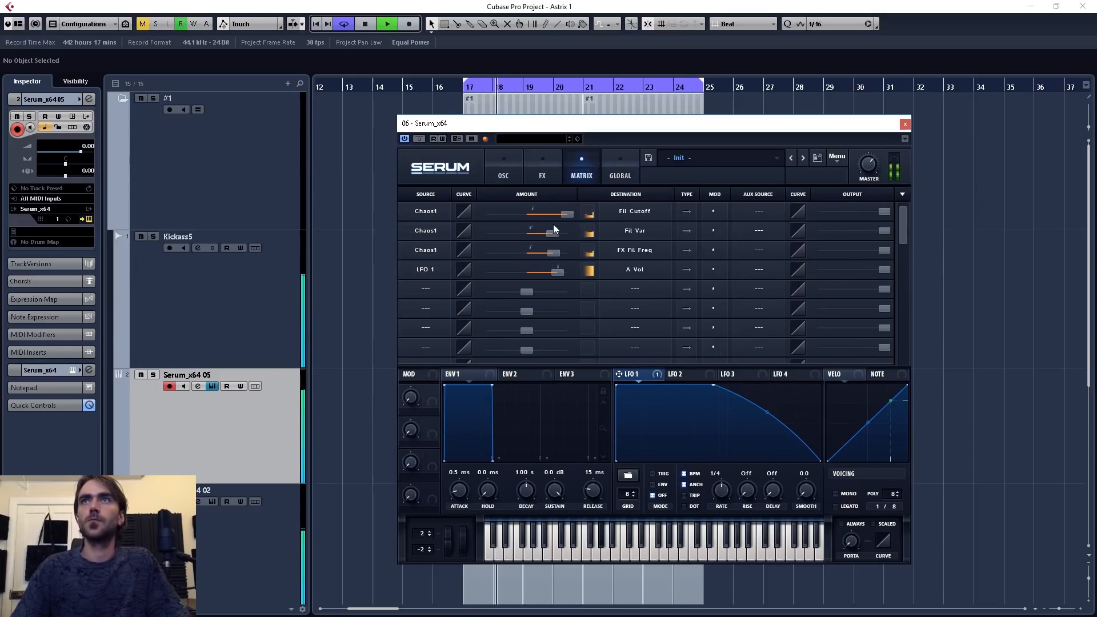
{"action": "left_click_drag", "start_coordinate": [553, 236], "coordinate": [564, 235]}
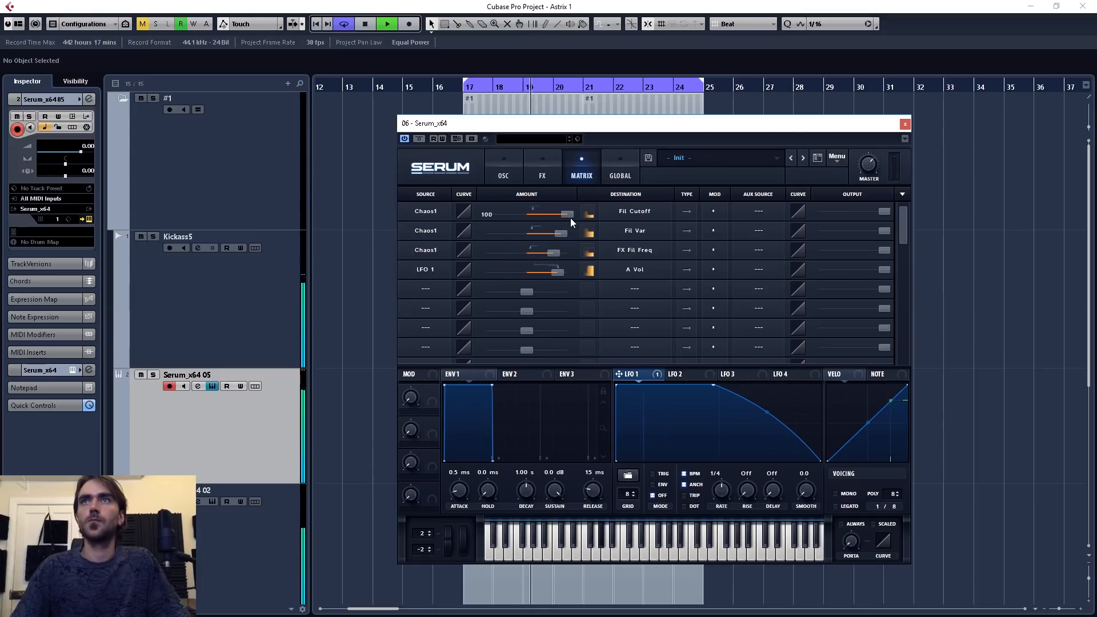
{"action": "mouse_move", "coordinate": [553, 214]}
{"action": "left_mouse_down"}
{"action": "mouse_move", "coordinate": [537, 217]}
{"action": "mouse_move", "coordinate": [566, 219]}
{"action": "left_mouse_up"}
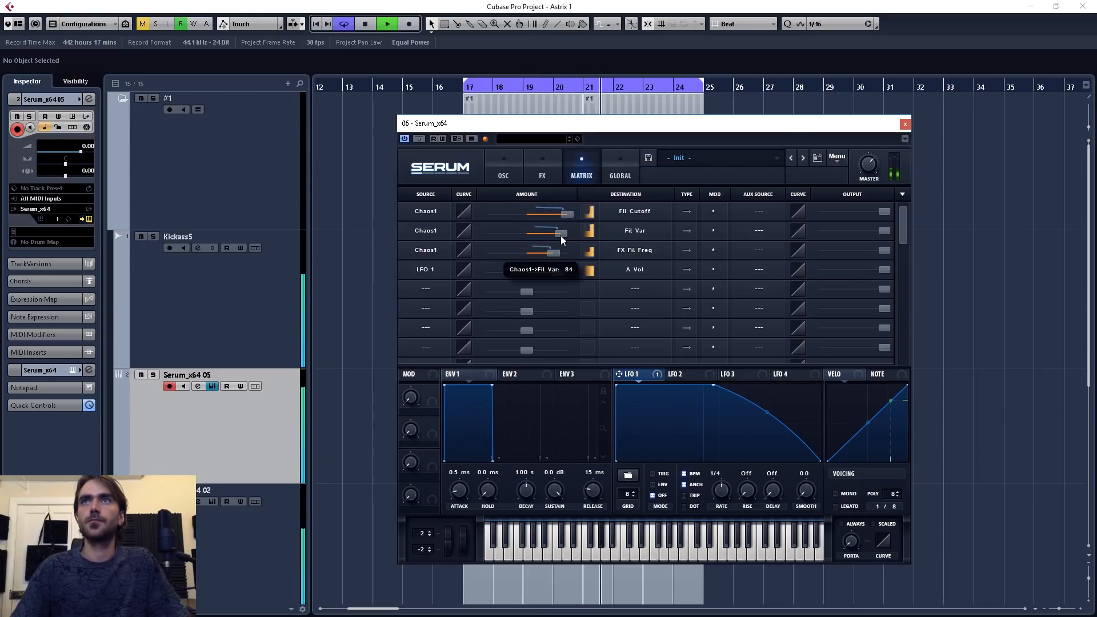
Bend LFO 1's falling segment inward into a steep concave curve, reposition its corner point, and stop playback.
{"action": "left_click", "coordinate": [503, 169]}
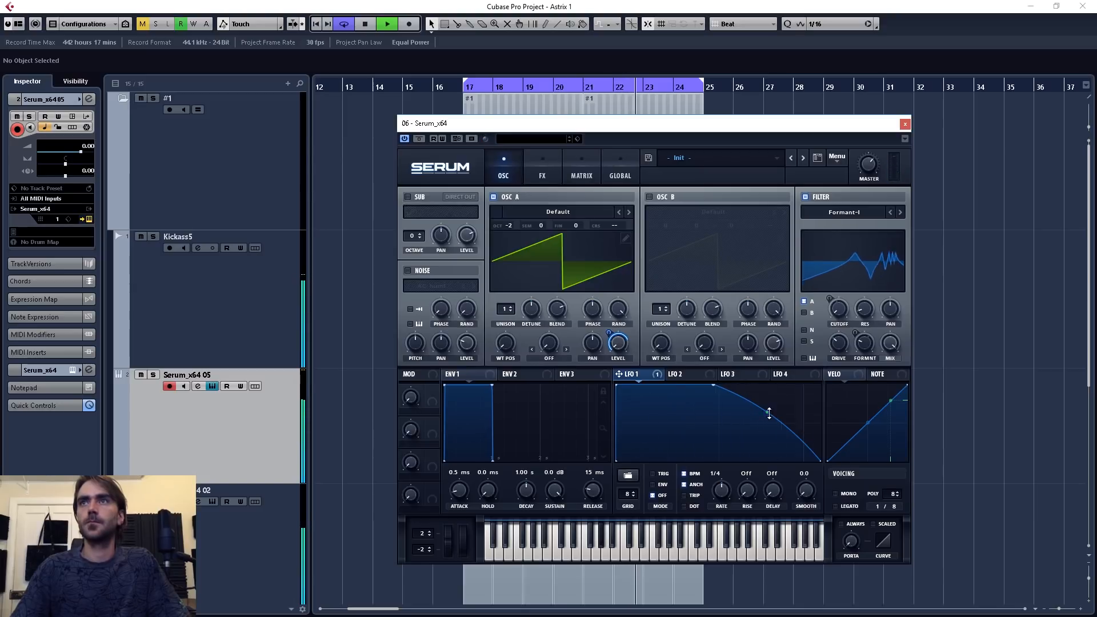
{"action": "left_click_drag", "start_coordinate": [766, 412], "coordinate": [759, 442]}
{"action": "left_click_drag", "start_coordinate": [714, 388], "coordinate": [693, 384]}
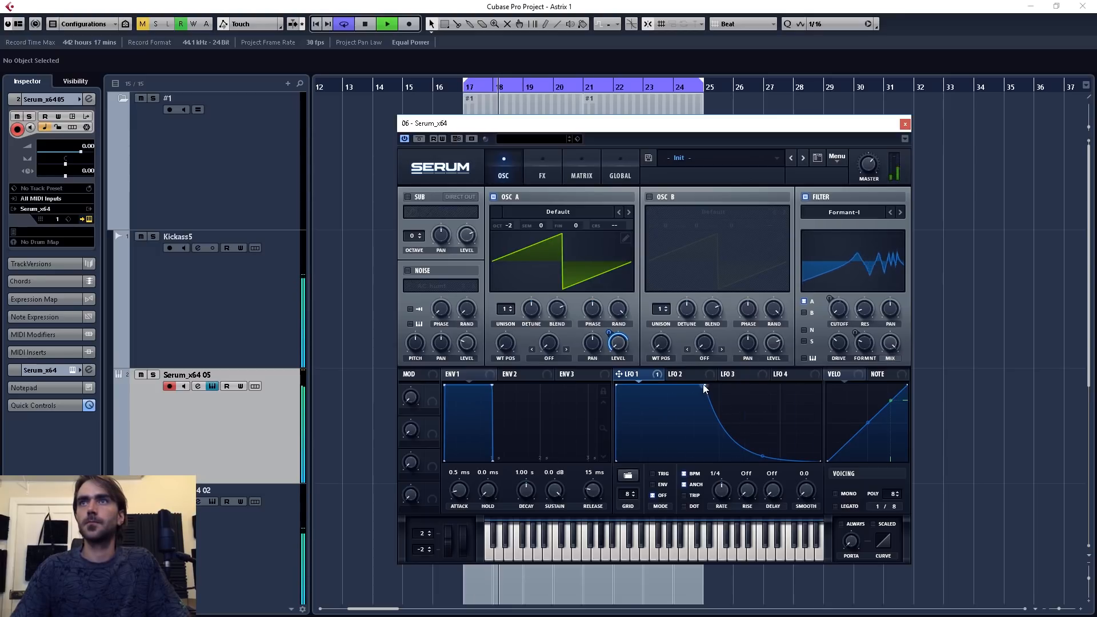
{"action": "mouse_move", "coordinate": [702, 383]}
{"action": "left_mouse_down"}
{"action": "mouse_move", "coordinate": [674, 373]}
{"action": "mouse_move", "coordinate": [717, 384]}
{"action": "left_mouse_up"}
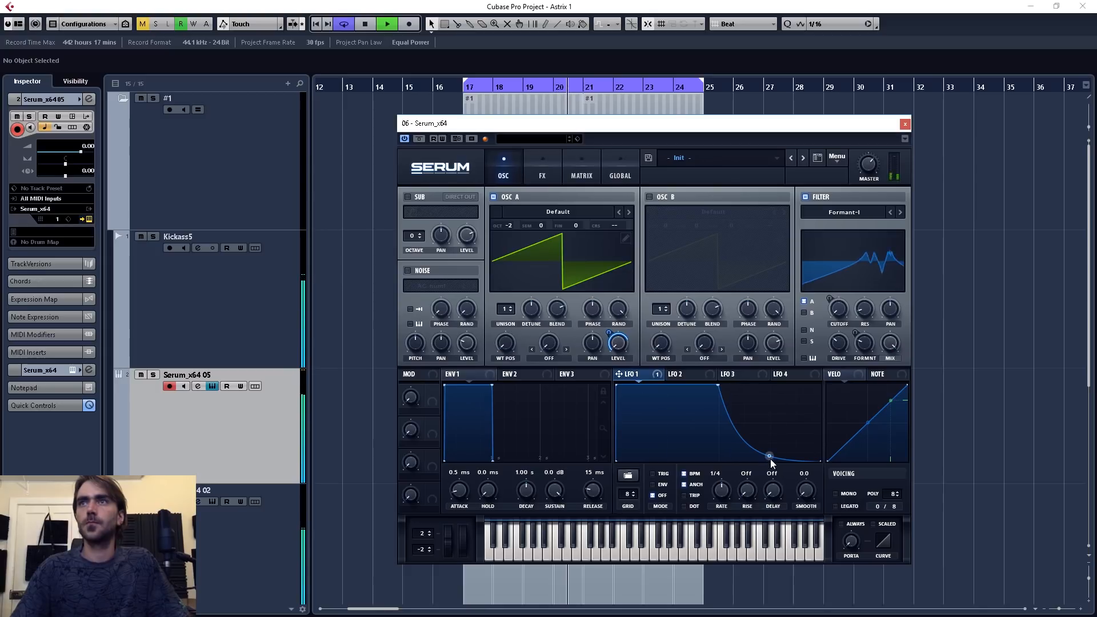
{"action": "key", "text": "space"}
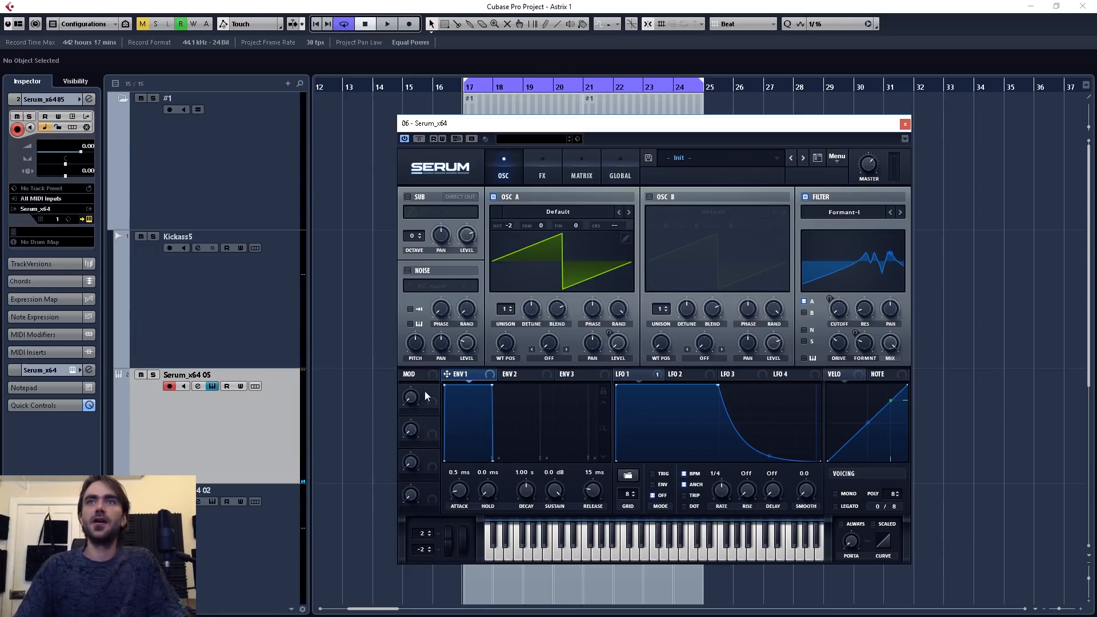
Set ENV 1's attack to 548 ms and bend its rising segment outward while the loop plays.
{"action": "left_click_drag", "start_coordinate": [460, 480], "coordinate": [448, 451]}
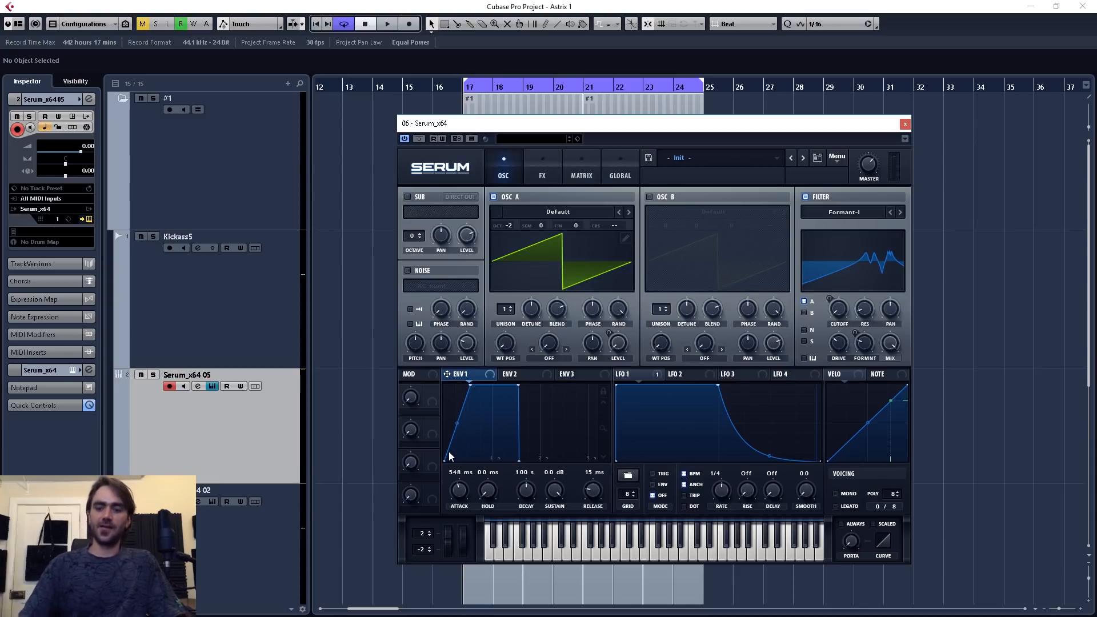
{"action": "key", "text": "space"}
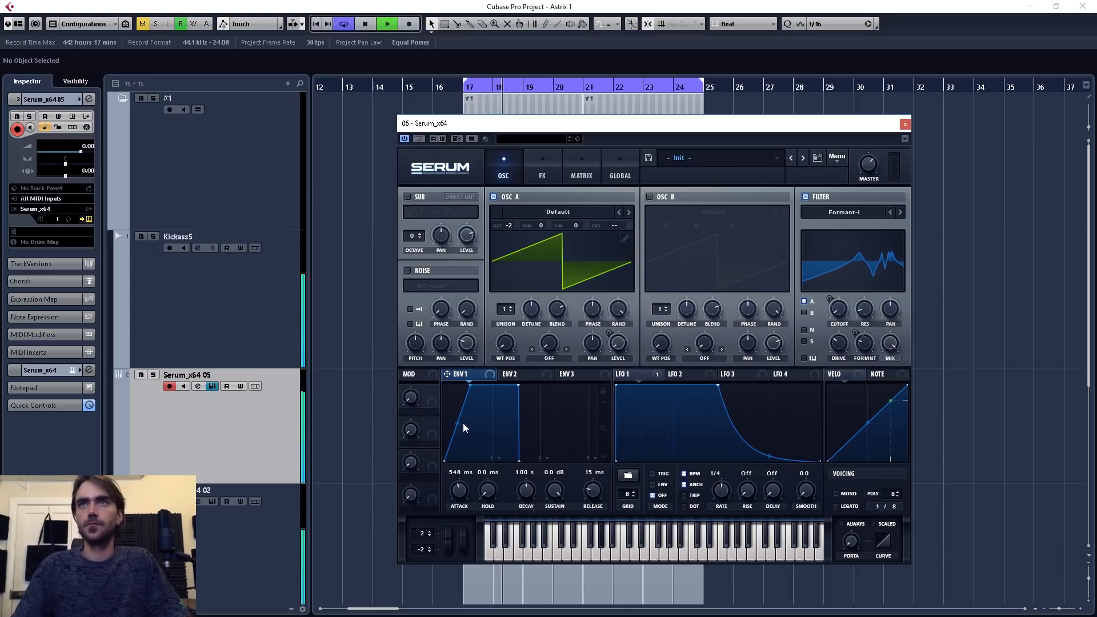
{"action": "left_click_drag", "start_coordinate": [455, 423], "coordinate": [457, 412]}
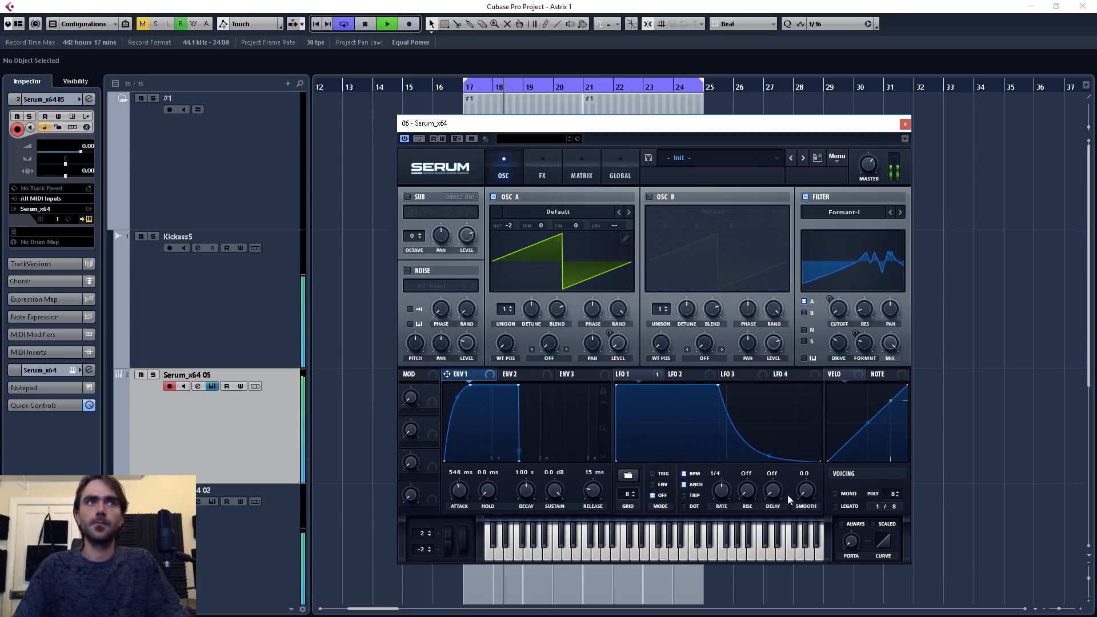
Set LFO 1's rate to 1/16, lengthen its flat part and bend the fall into a convex curve.
{"action": "left_click_drag", "start_coordinate": [721, 492], "coordinate": [732, 483]}
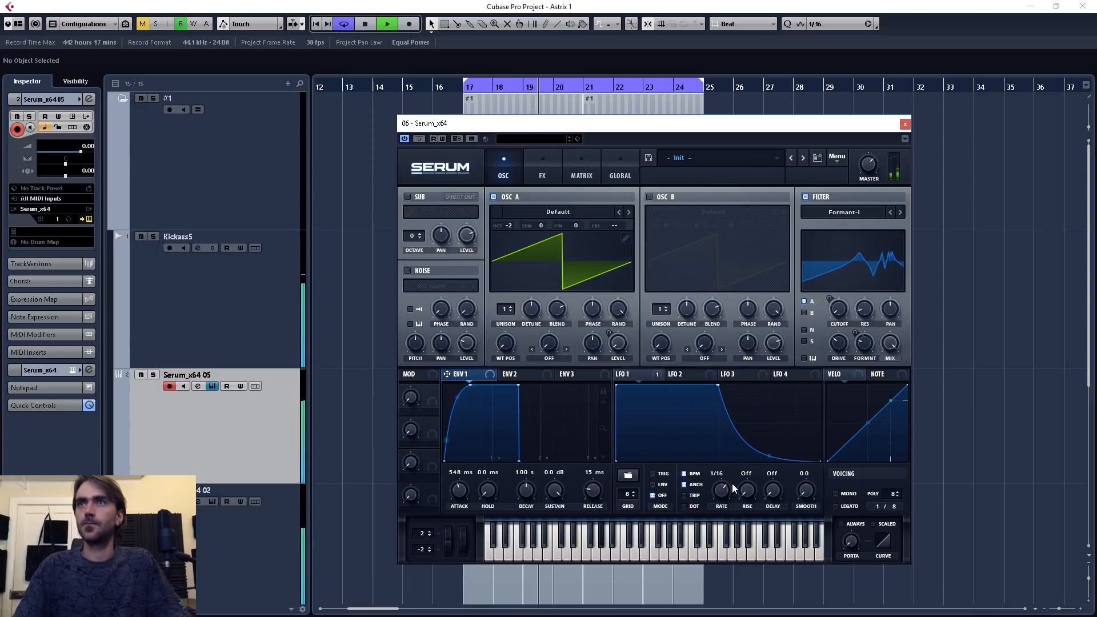
{"action": "left_click_drag", "start_coordinate": [717, 388], "coordinate": [729, 383]}
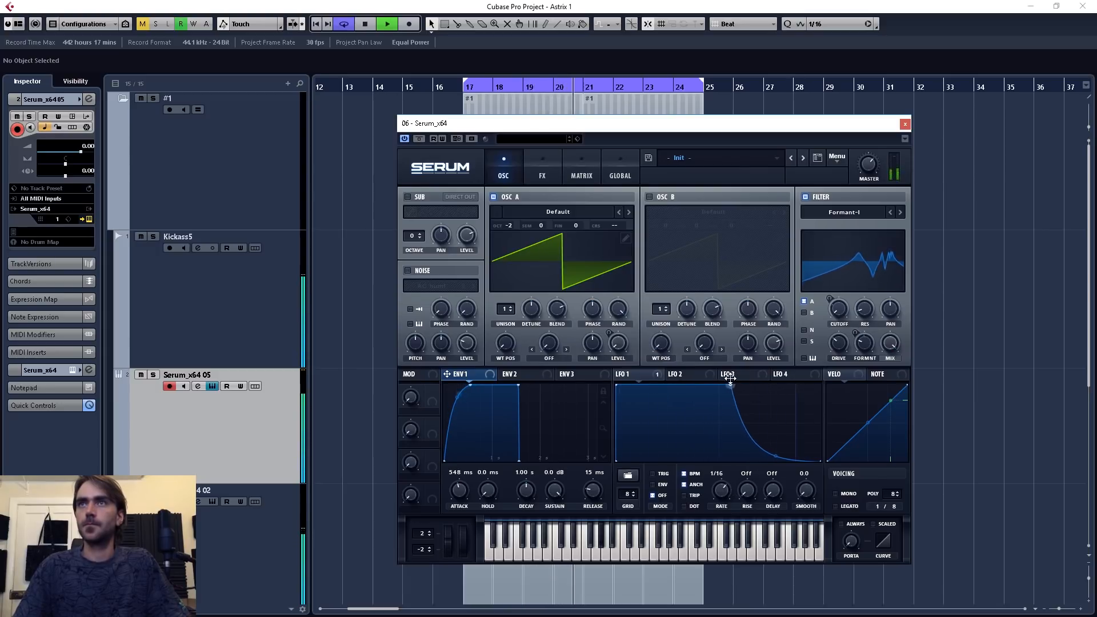
{"action": "left_click_drag", "start_coordinate": [777, 456], "coordinate": [778, 439]}
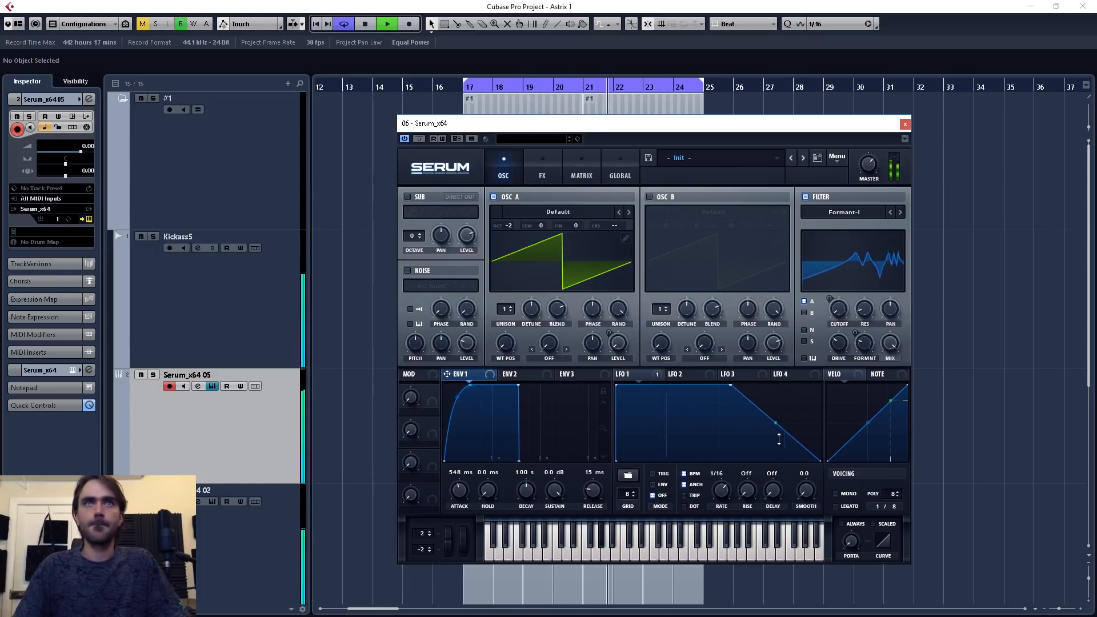
{"action": "left_click_drag", "start_coordinate": [730, 384], "coordinate": [740, 379]}
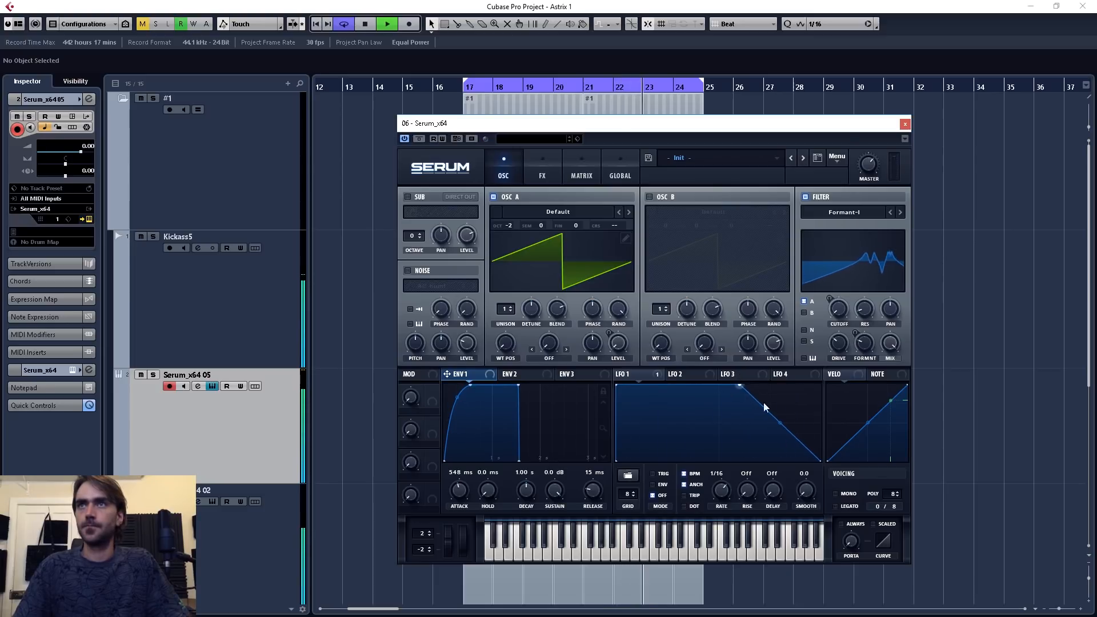
{"action": "left_click_drag", "start_coordinate": [779, 423], "coordinate": [779, 407]}
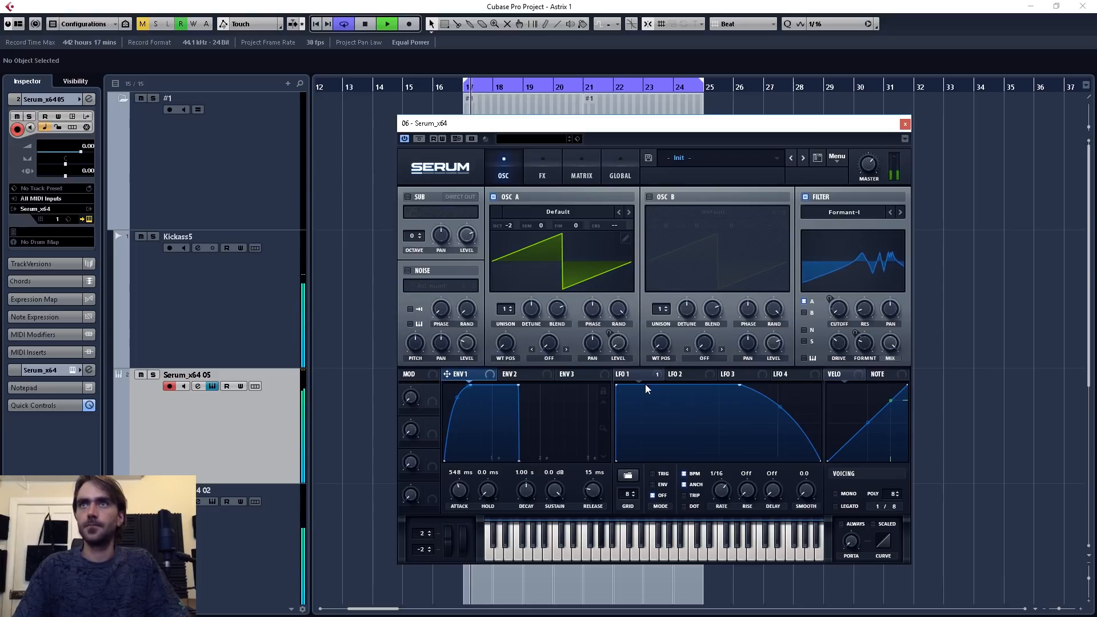
Check the effects rack, lower the Serum_x64 05 track's volume to -1.17, and stop playback.
{"action": "left_click", "coordinate": [547, 165]}
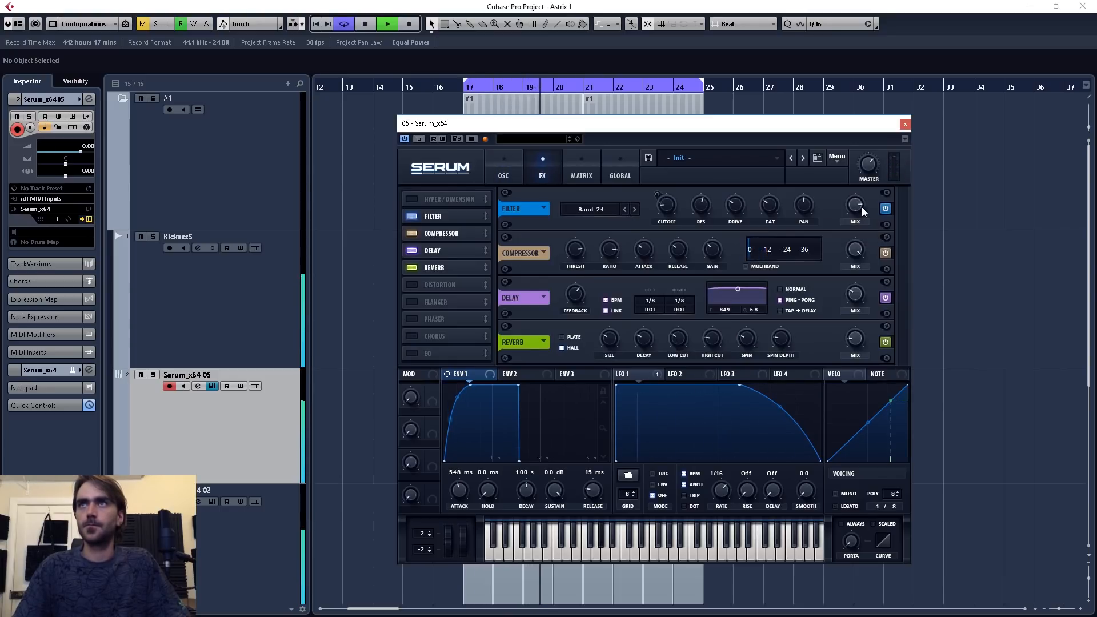
{"action": "mouse_move", "coordinate": [859, 212]}
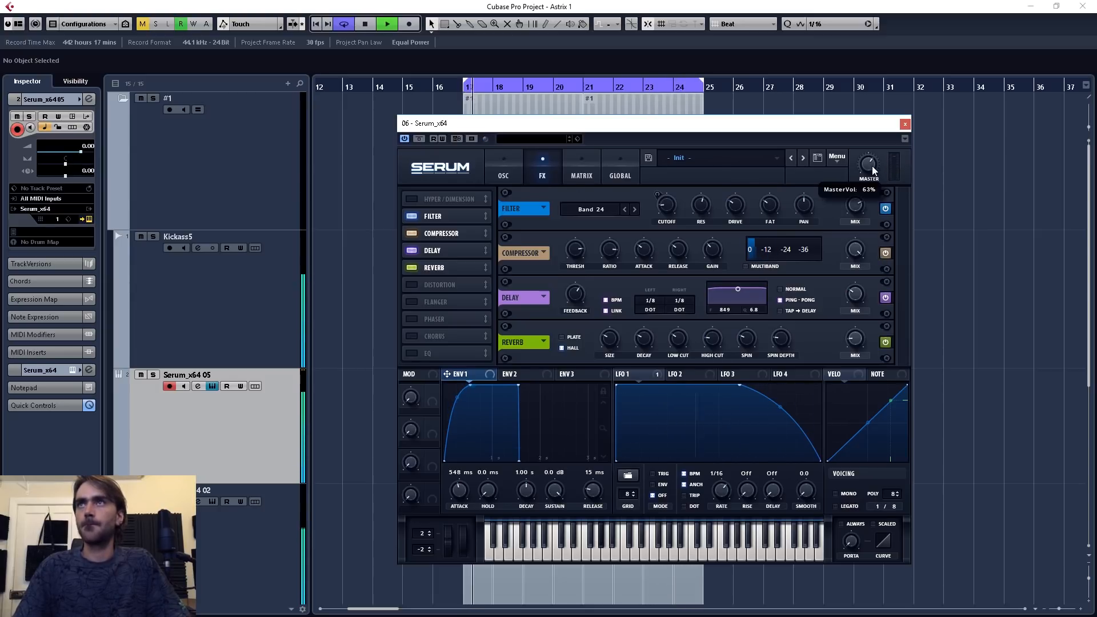
{"action": "left_click_drag", "start_coordinate": [80, 152], "coordinate": [78, 155]}
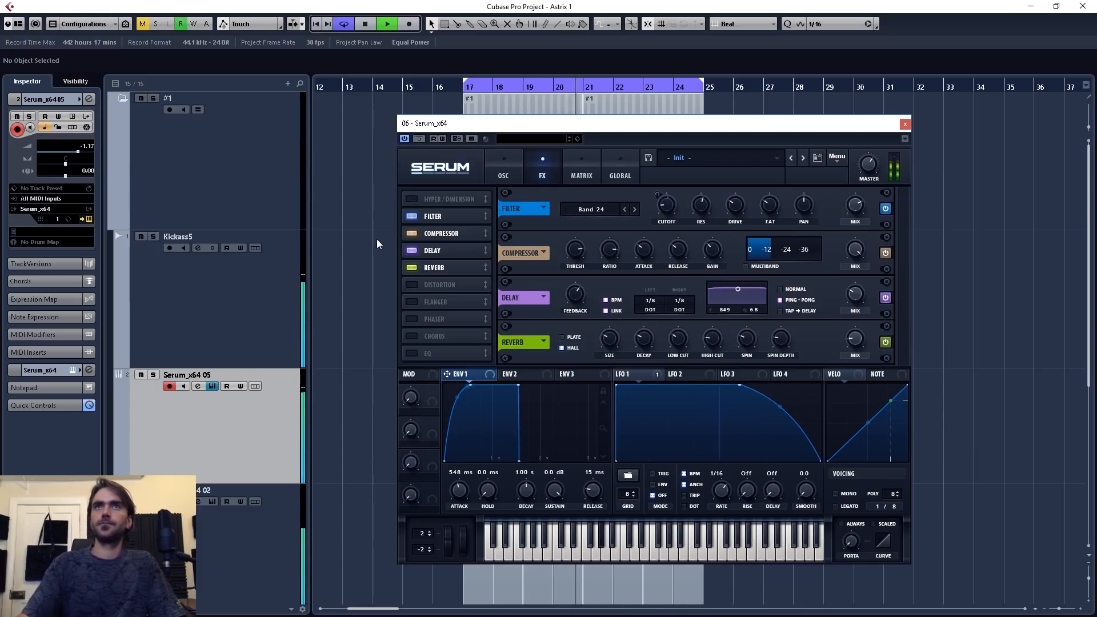
{"action": "key", "text": "space"}
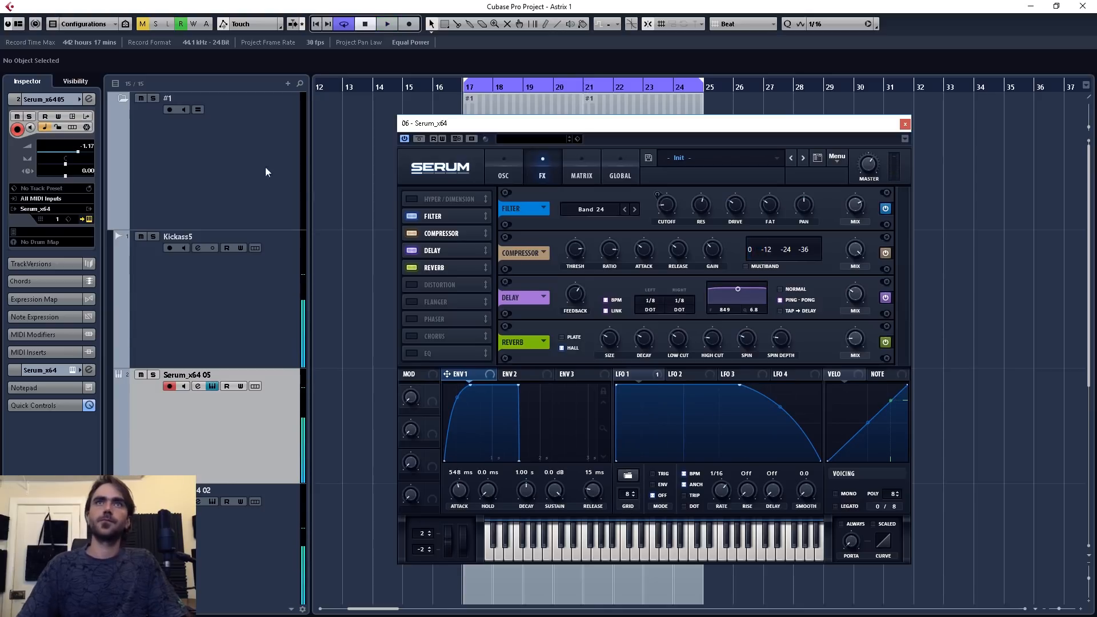
Open the Serum_x64 05 channel settings and enable EQ band 1 as a high-pass filter at 250 Hz.
{"action": "left_click", "coordinate": [92, 99]}
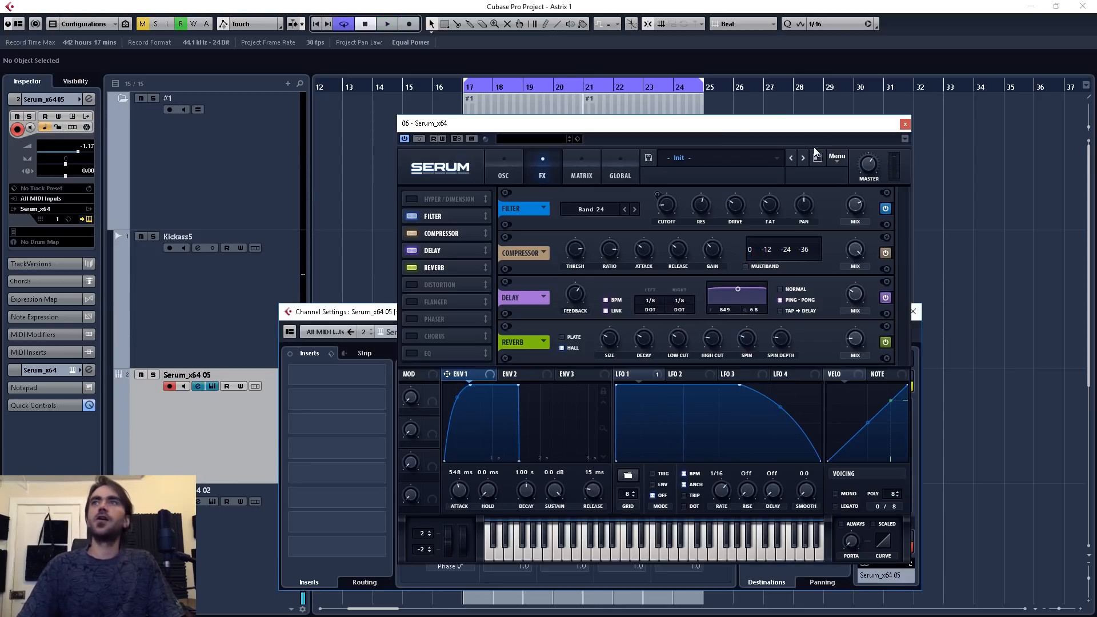
{"action": "left_click_drag", "start_coordinate": [827, 127], "coordinate": [1042, 117]}
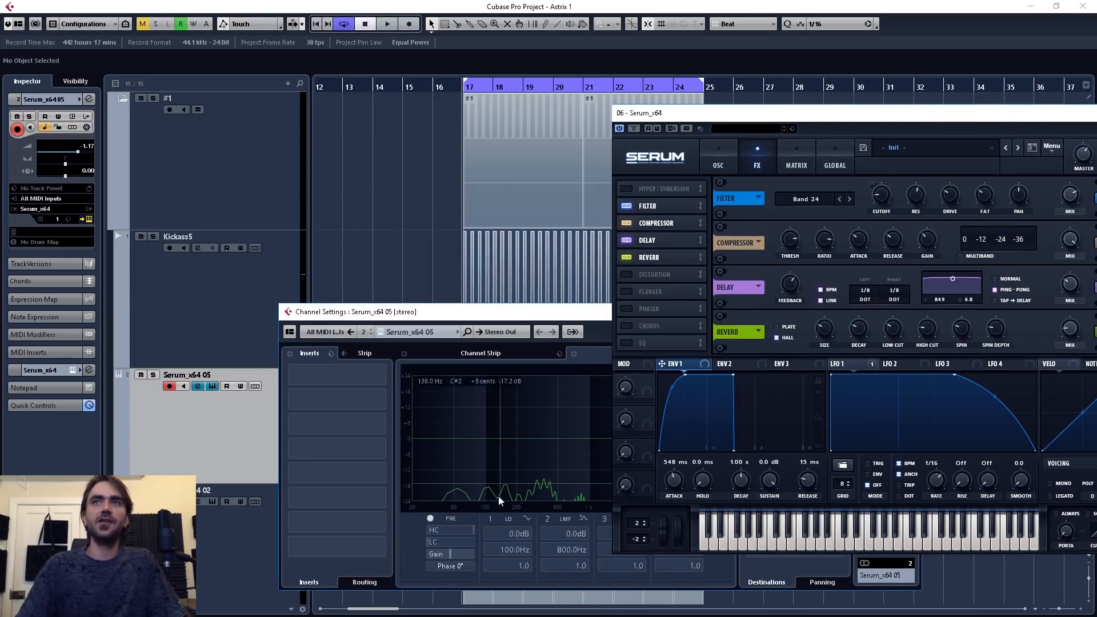
{"action": "left_click", "coordinate": [526, 518]}
{"action": "left_click", "coordinate": [543, 451]}
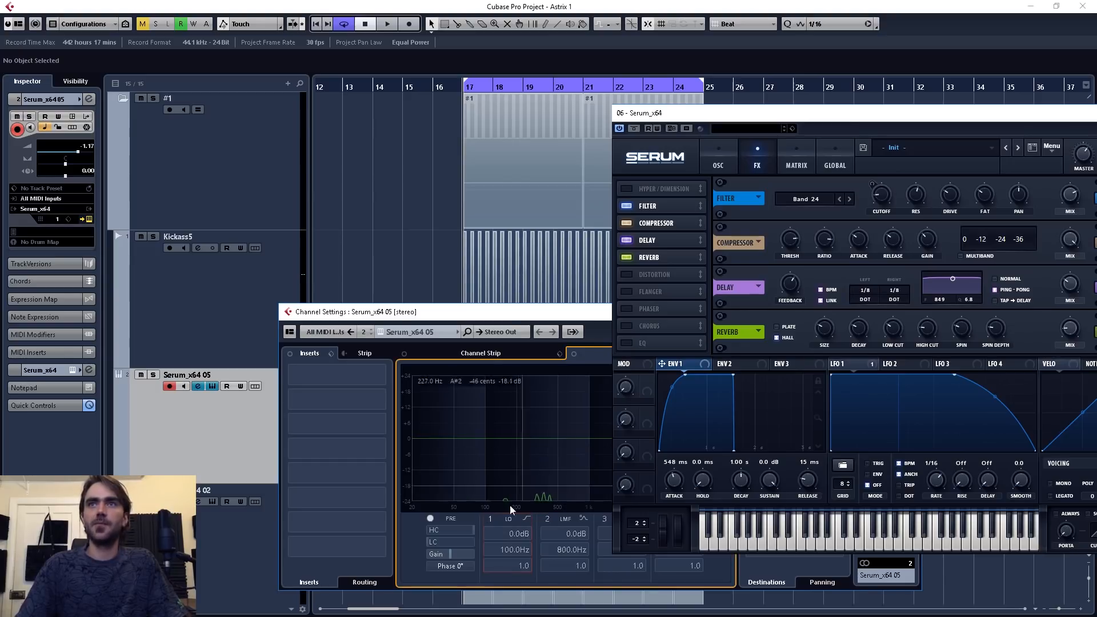
{"action": "scroll", "coordinate": [507, 550], "scroll_direction": "up", "scroll_amount": 3}
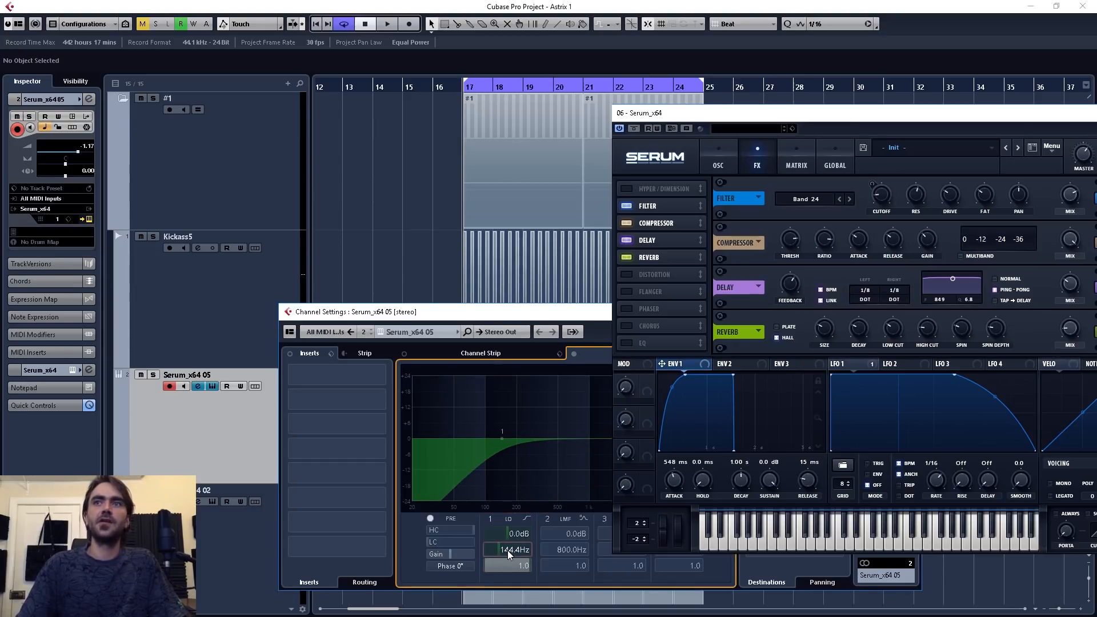
{"action": "type", "text": "250"}
{"action": "key", "text": "Return"}
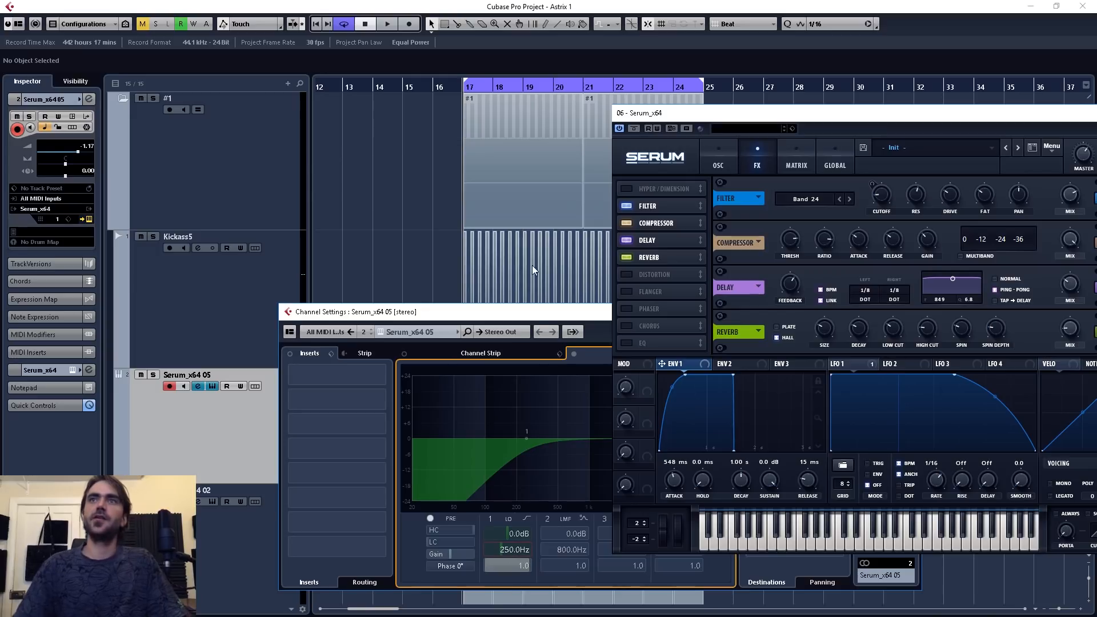
Close the channel settings, play the loop, and lower the Serum_x64 05 track's volume to -6.55.
{"action": "left_click_drag", "start_coordinate": [499, 311], "coordinate": [156, 271]}
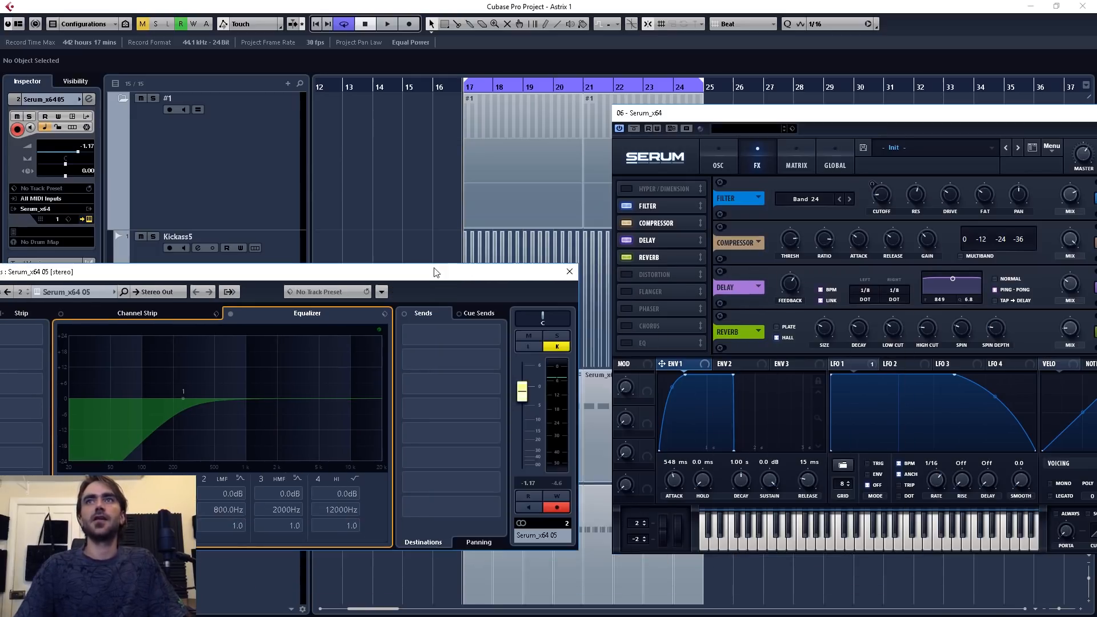
{"action": "left_click", "coordinate": [561, 278]}
{"action": "key", "text": "space"}
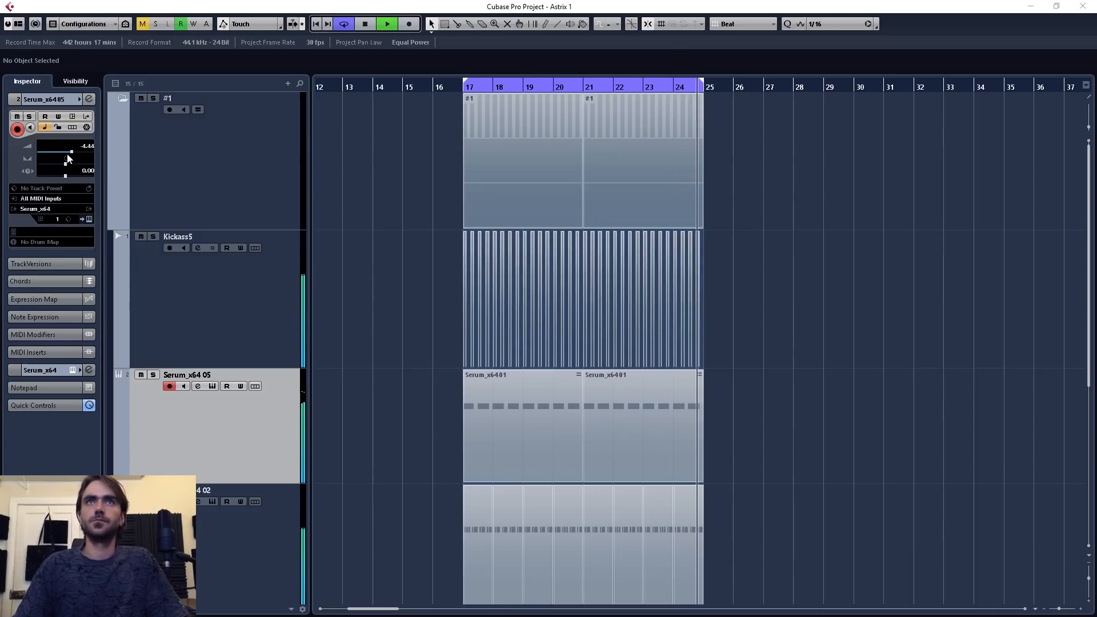
{"action": "left_click_drag", "start_coordinate": [71, 153], "coordinate": [70, 153]}
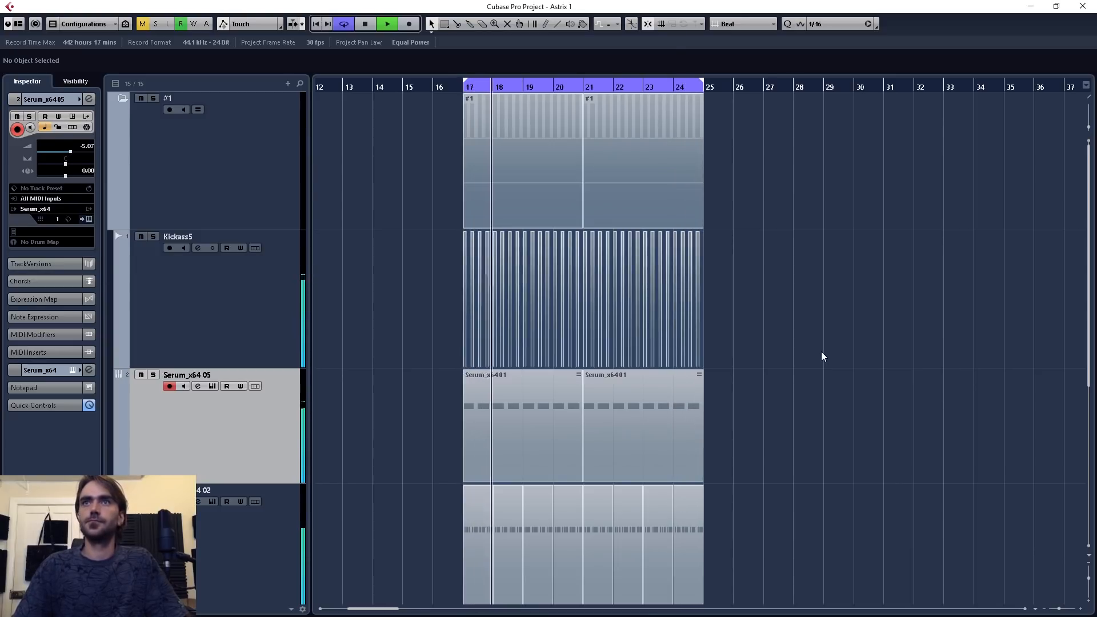
{"action": "left_click_drag", "start_coordinate": [70, 153], "coordinate": [68, 155]}
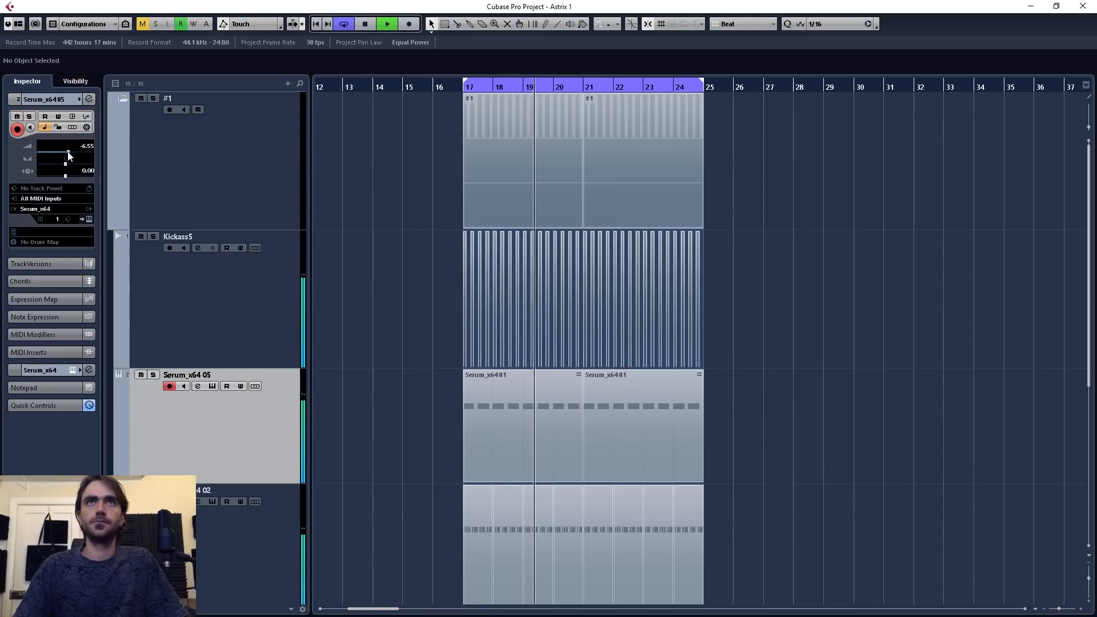
Reopen the Serum editor and adjust the Formant-I filter's cutoff to about 370 Hz while the loop plays.
{"action": "left_click", "coordinate": [88, 220]}
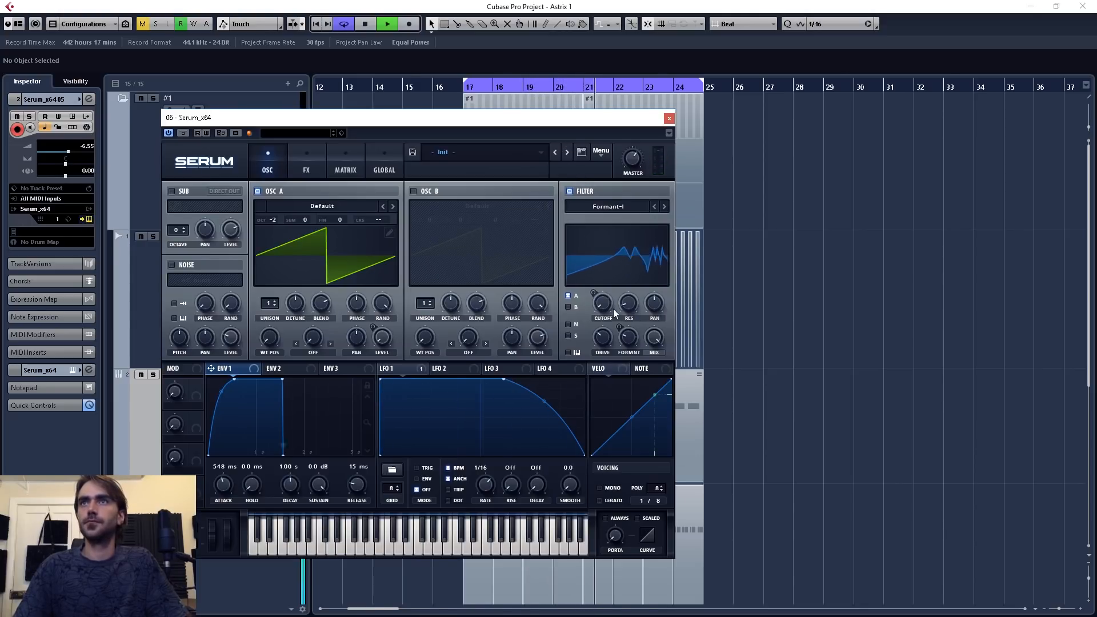
{"action": "mouse_move", "coordinate": [607, 300]}
{"action": "left_click_drag", "start_coordinate": [606, 299], "coordinate": [601, 234]}
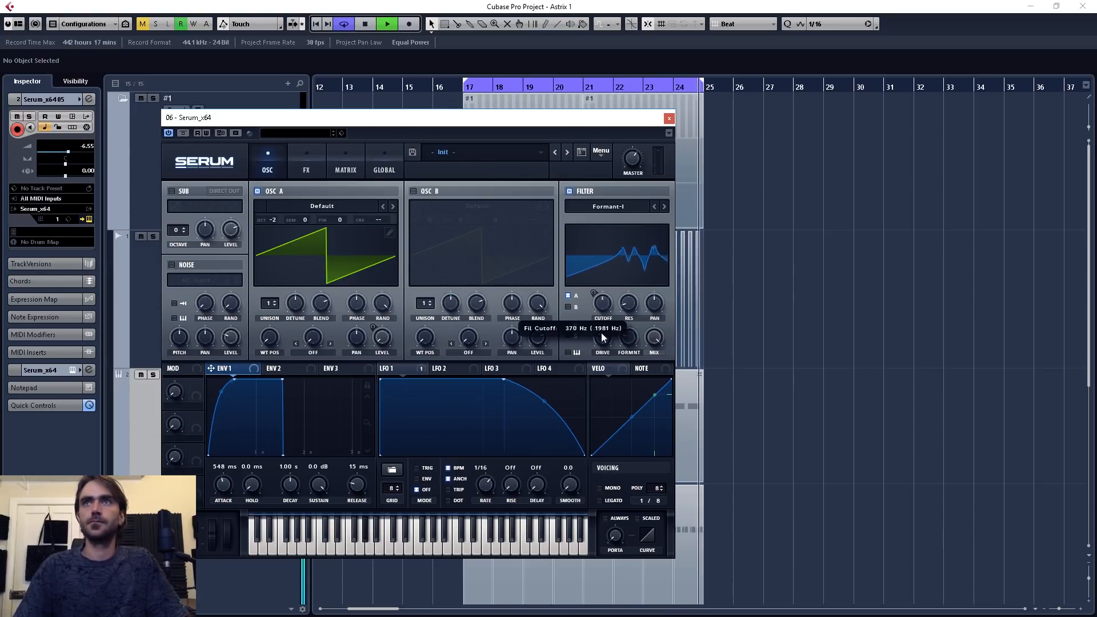
Adjust the Formant-I filter's resonance while the loop plays, and check the effects rack.
{"action": "left_click_drag", "start_coordinate": [628, 302], "coordinate": [639, 177]}
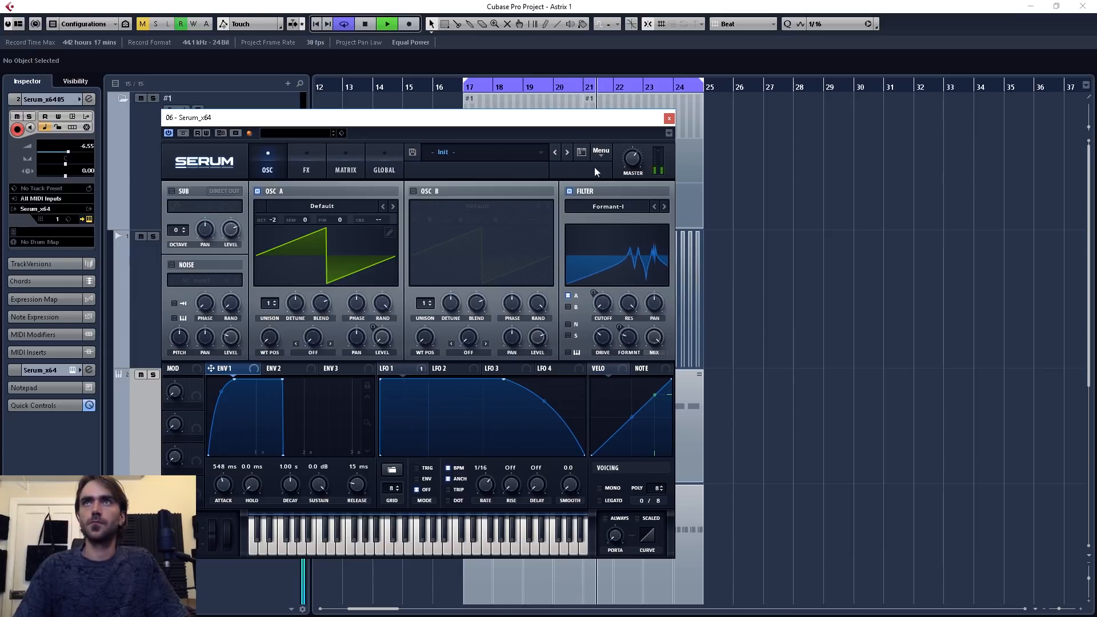
{"action": "left_click", "coordinate": [306, 164]}
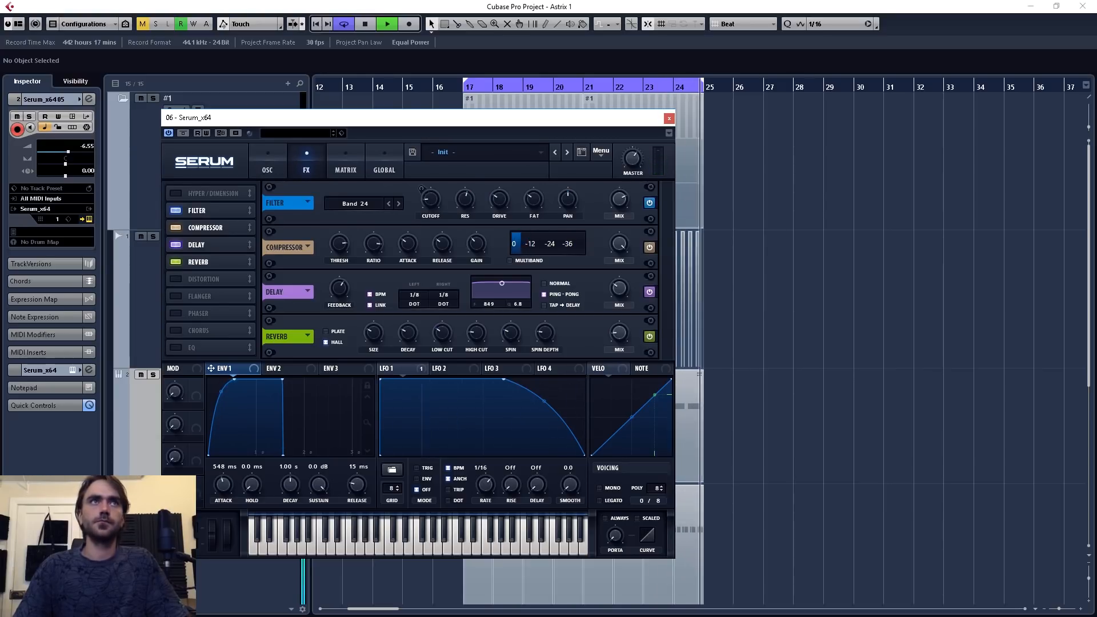
{"action": "key", "text": "alt+Tab"}
{"action": "left_click", "coordinate": [931, 276]}
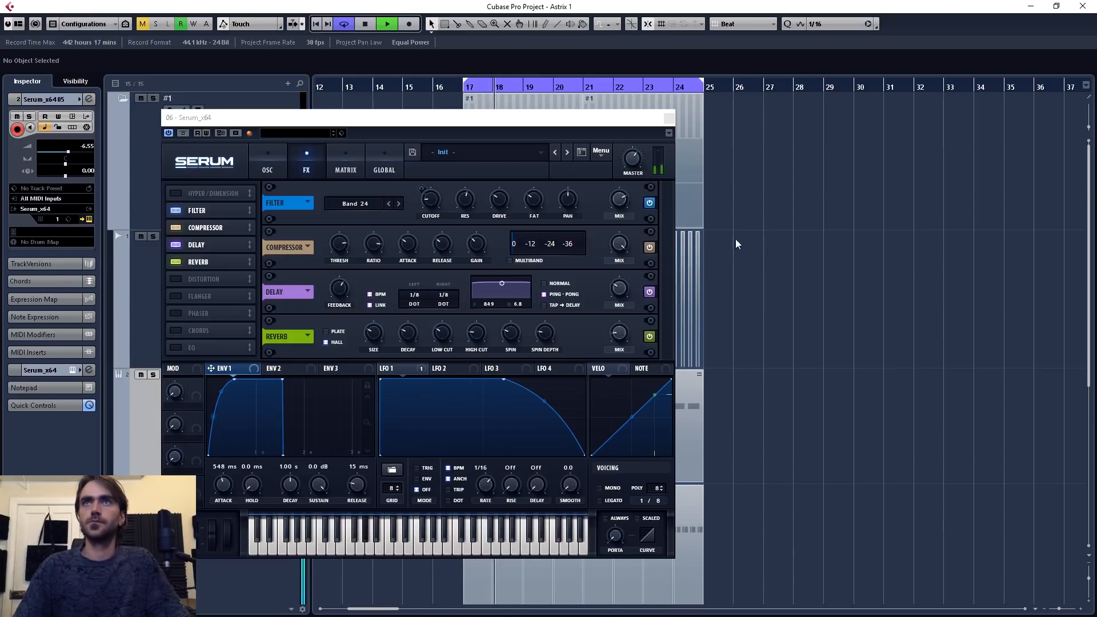
Bend LFO 1's falling segment outward to make its curve fuller, and stop playback.
{"action": "left_click", "coordinate": [267, 163]}
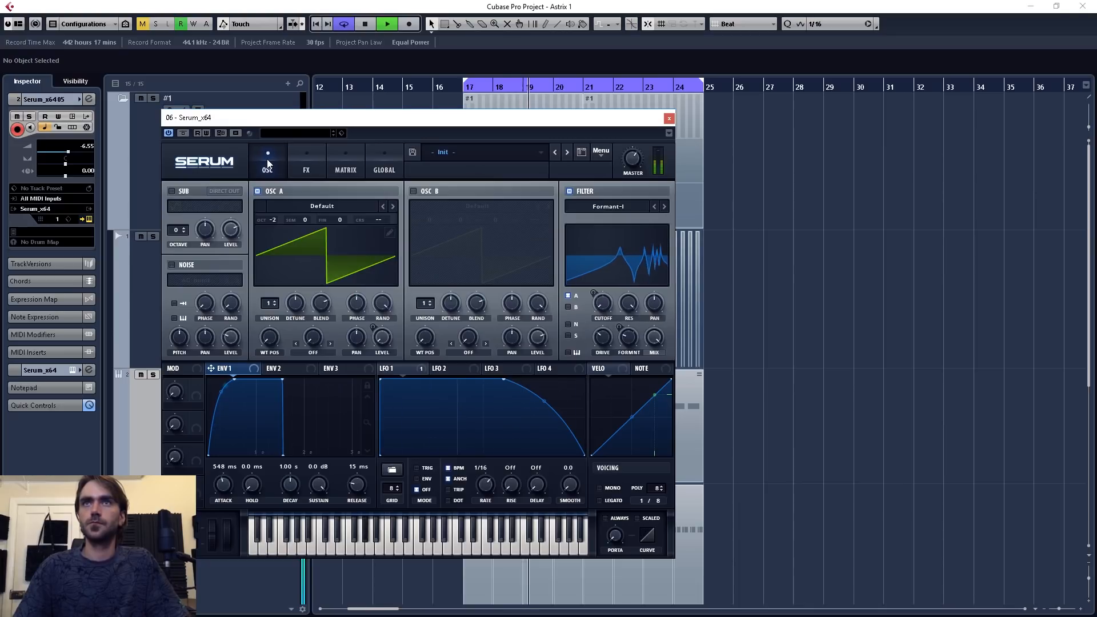
{"action": "left_click_drag", "start_coordinate": [544, 401], "coordinate": [545, 389]}
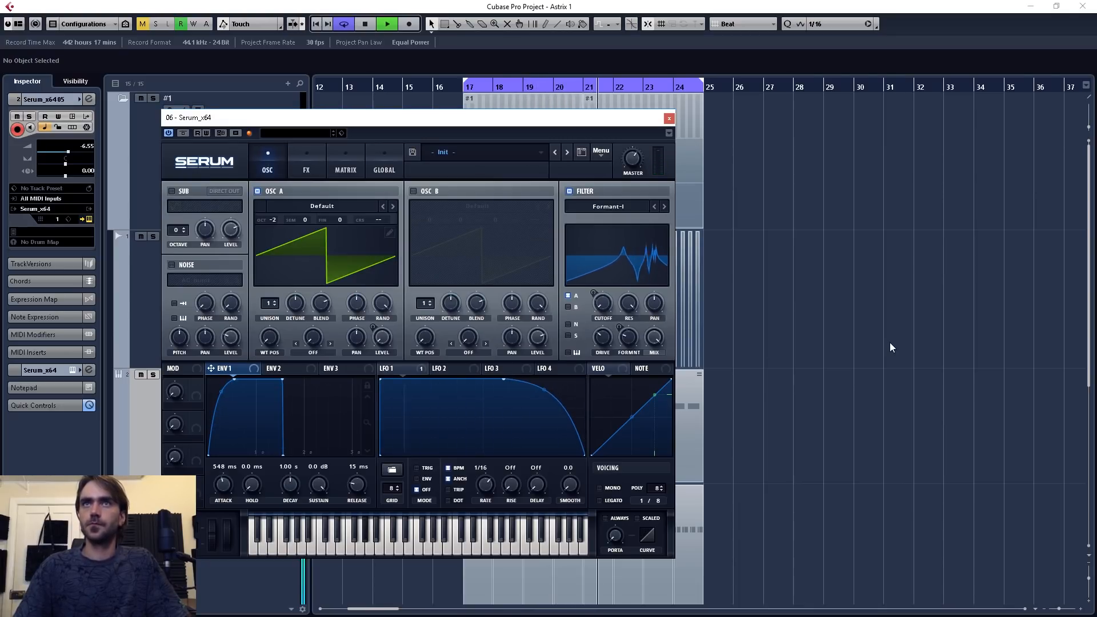
{"action": "key", "text": "space"}
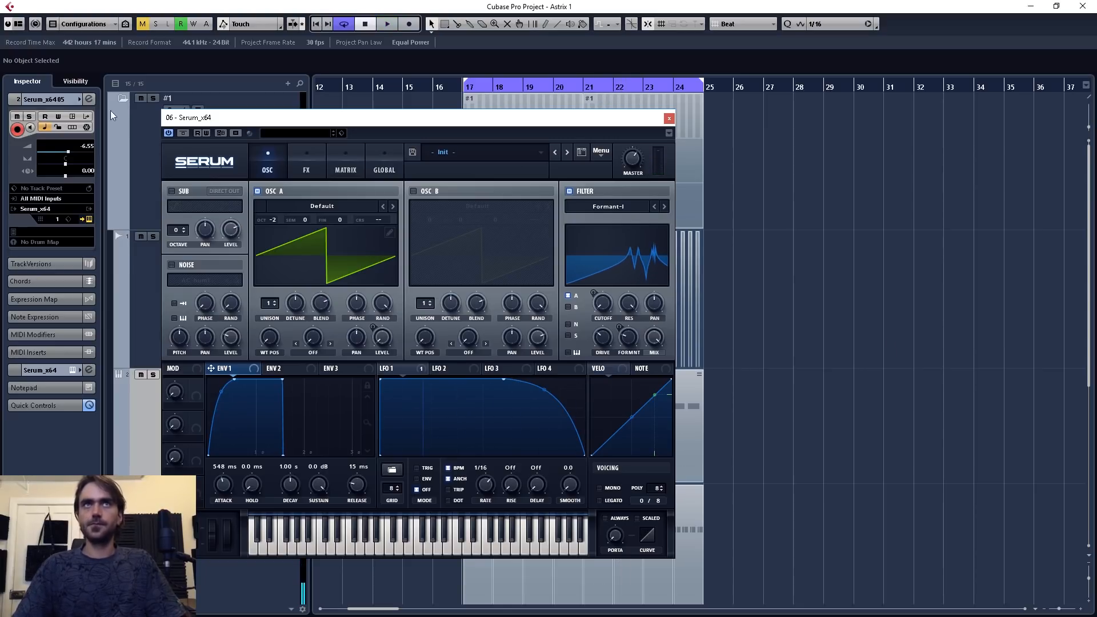
{"action": "key", "text": "alt+Tab"}
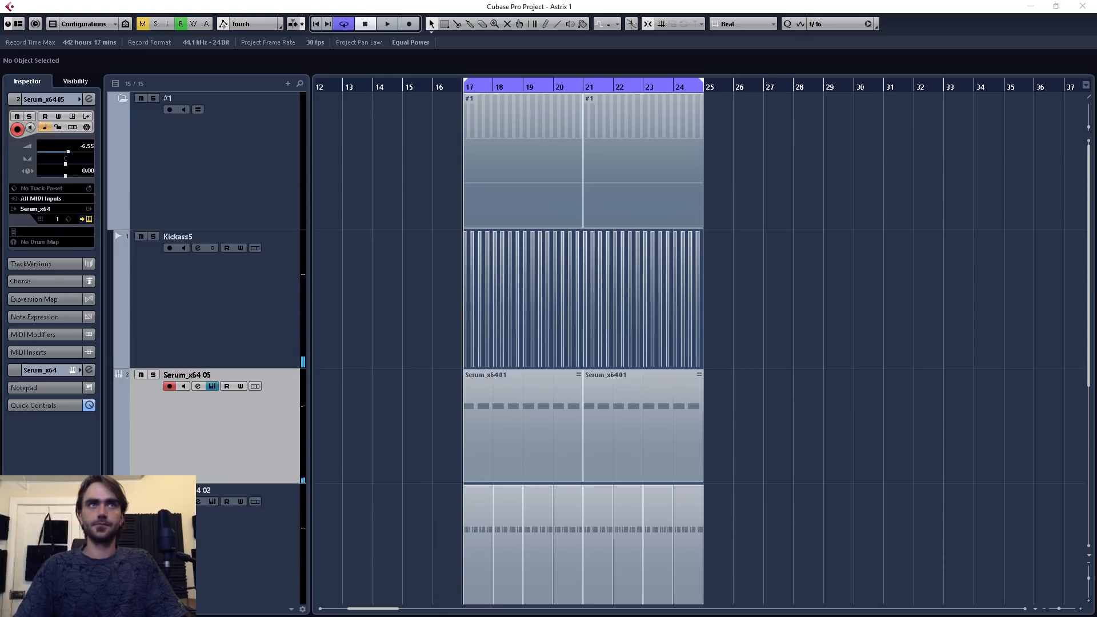
{"action": "key", "text": "alt+Tab"}
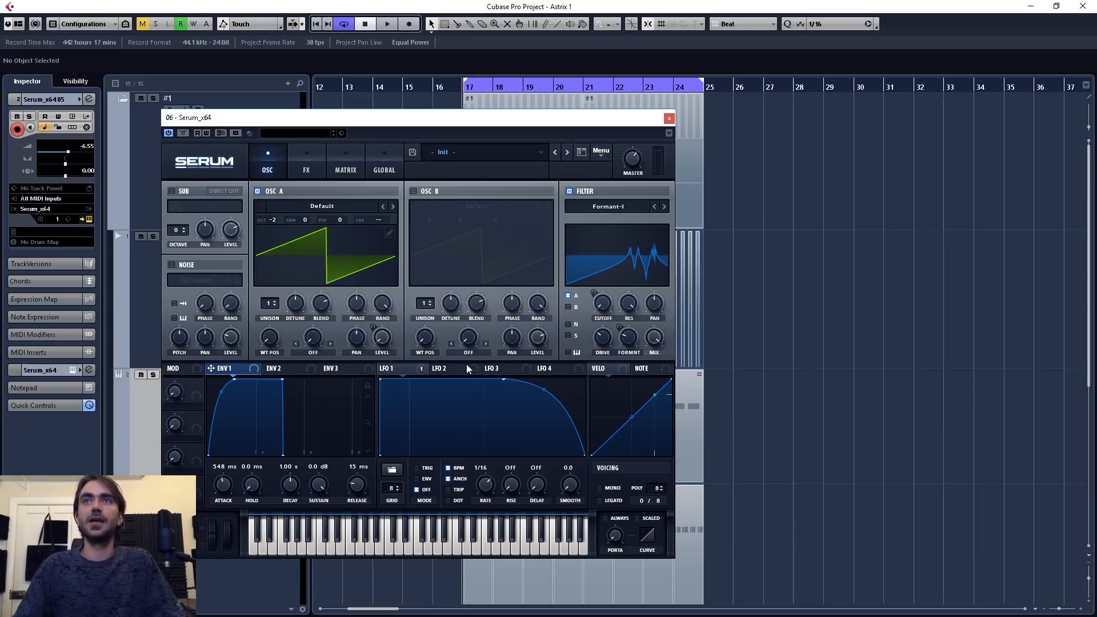
Set LFO 2 as the modulation source for Fil Cutoff, Fil Var and FX Fil Freq in Serum's modulation matrix.
{"action": "left_click", "coordinate": [448, 368]}
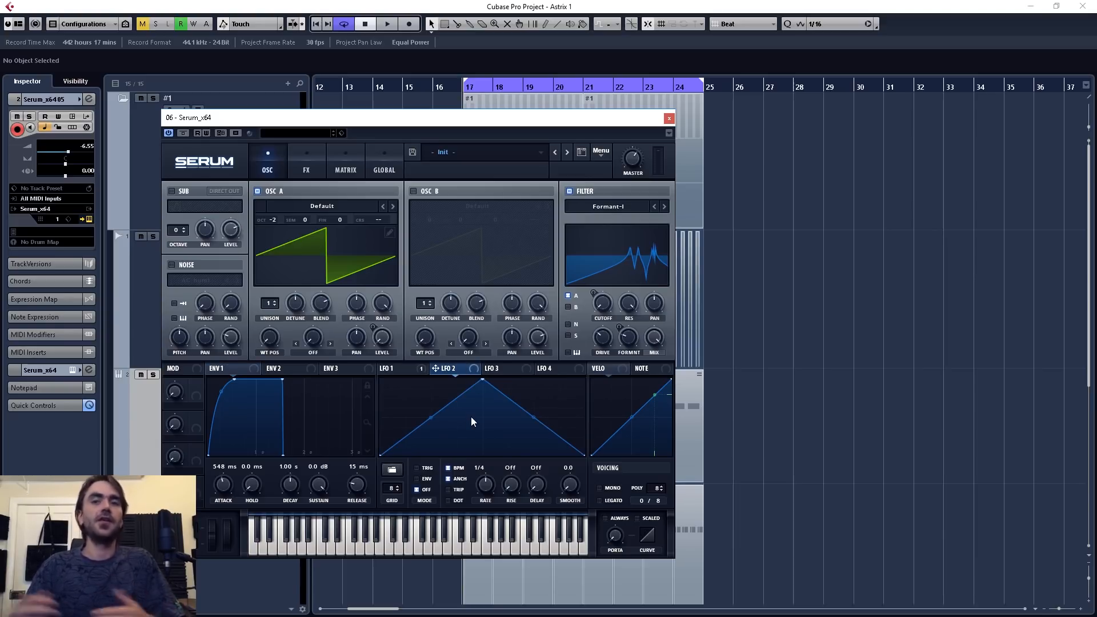
{"action": "left_click", "coordinate": [346, 165]}
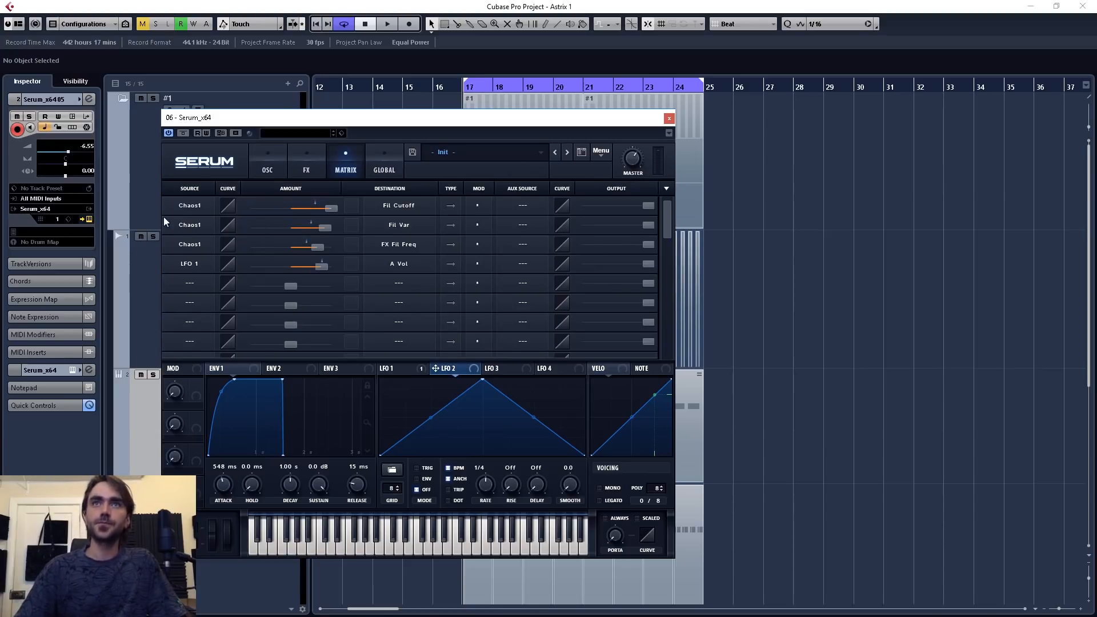
{"action": "left_click", "coordinate": [193, 207]}
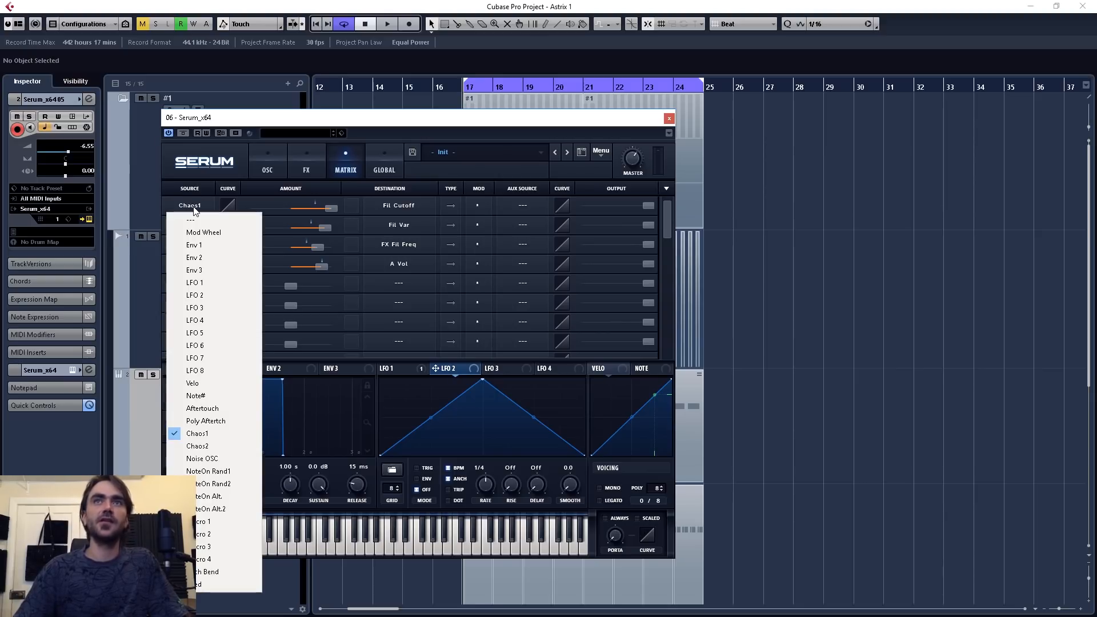
{"action": "left_click", "coordinate": [209, 295]}
{"action": "left_click", "coordinate": [193, 225]}
{"action": "left_click", "coordinate": [217, 316]}
{"action": "left_click", "coordinate": [197, 250]}
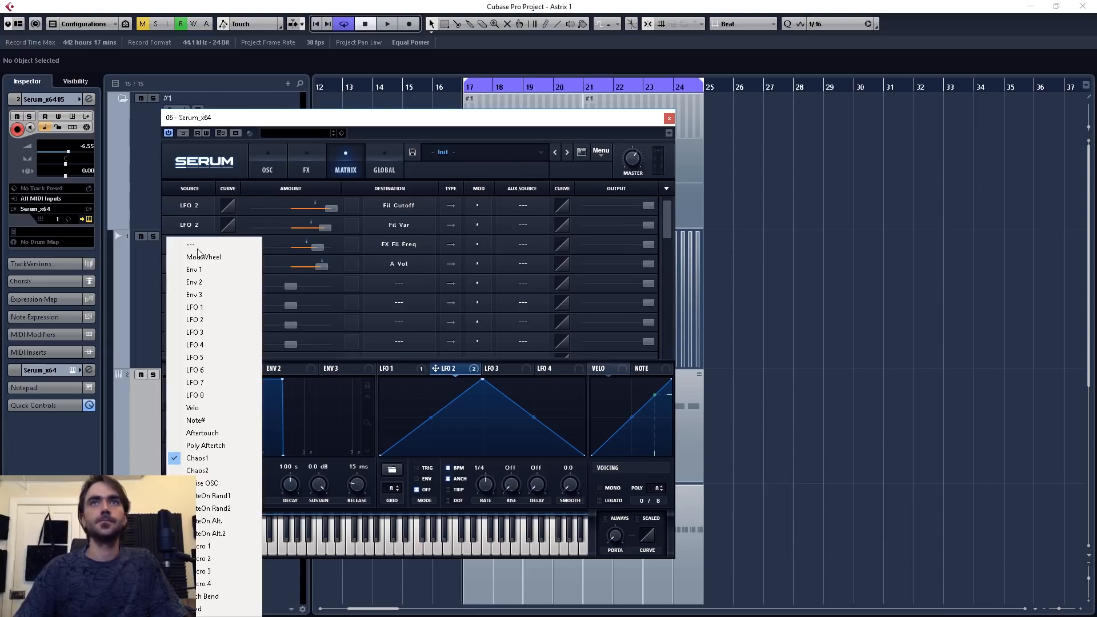
{"action": "left_click", "coordinate": [209, 320]}
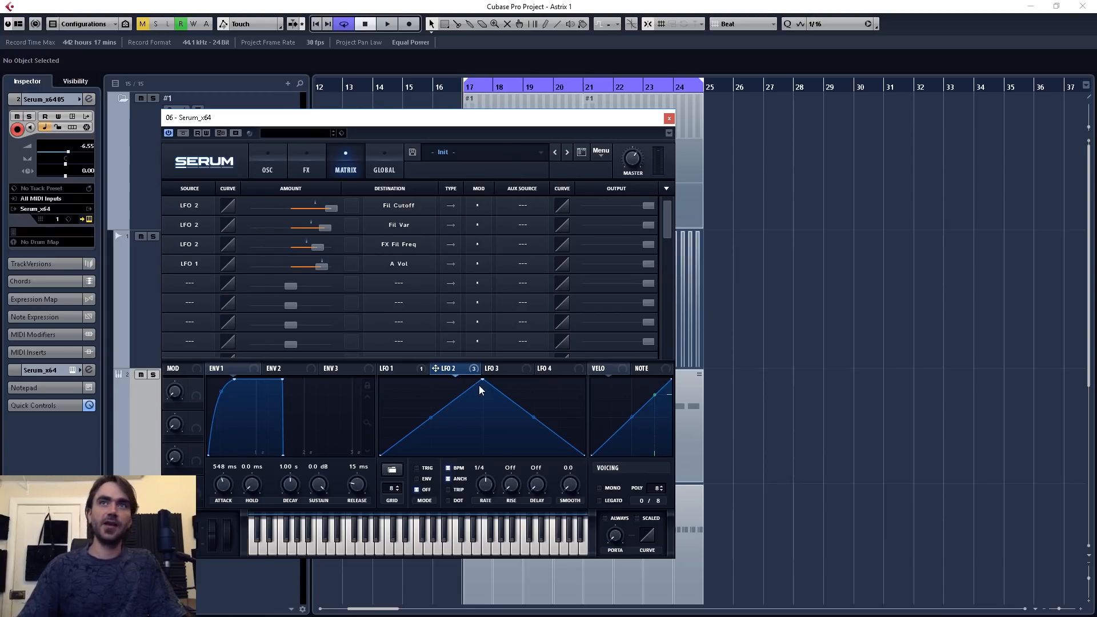
Set LFO 2's rate to one bar and draw an irregular stepped shape across its eight grid divisions while the loop plays.
{"action": "left_click_drag", "start_coordinate": [485, 485], "coordinate": [489, 492]}
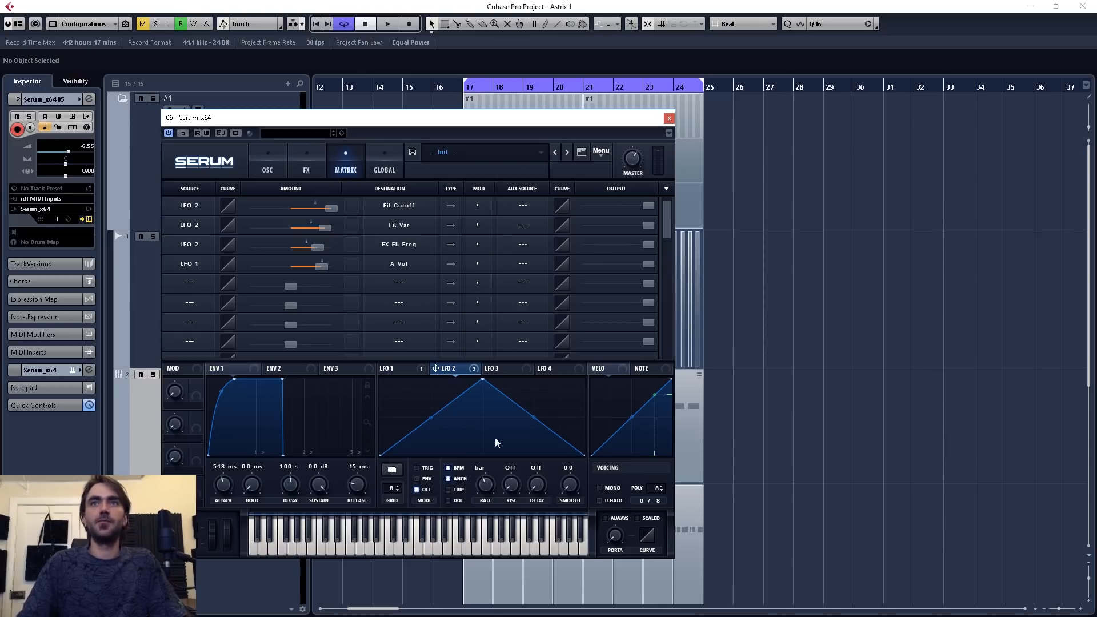
{"action": "key", "text": "space"}
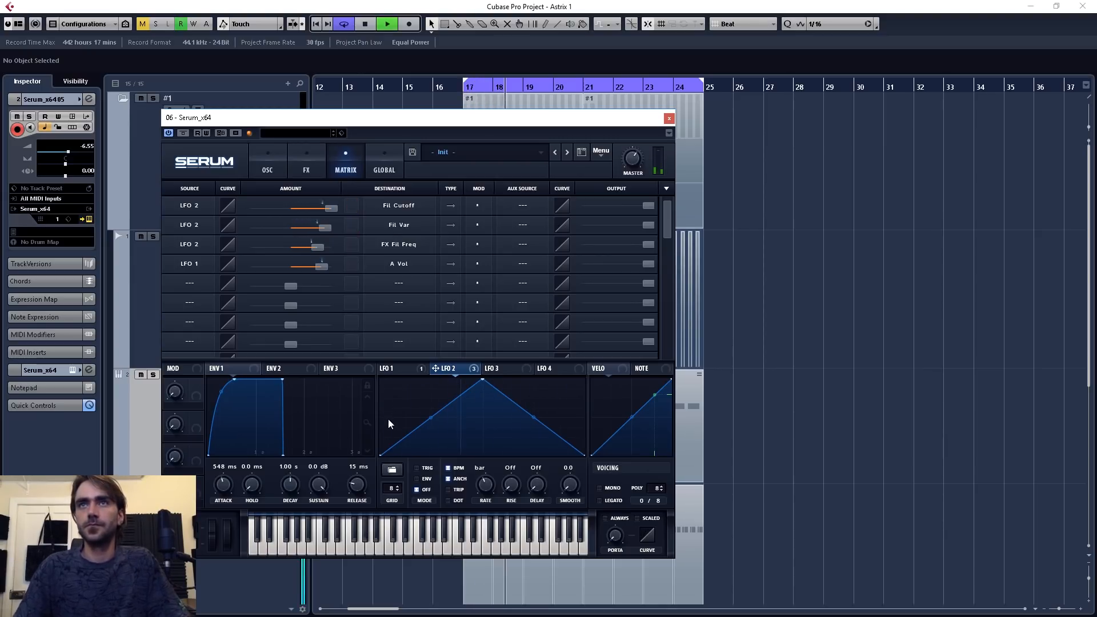
{"action": "mouse_move", "coordinate": [389, 419]}
{"action": "left_mouse_down"}
{"action": "mouse_move", "coordinate": [389, 377]}
{"action": "mouse_move", "coordinate": [420, 465]}
{"action": "mouse_move", "coordinate": [444, 412]}
{"action": "mouse_move", "coordinate": [487, 448]}
{"action": "left_mouse_up"}
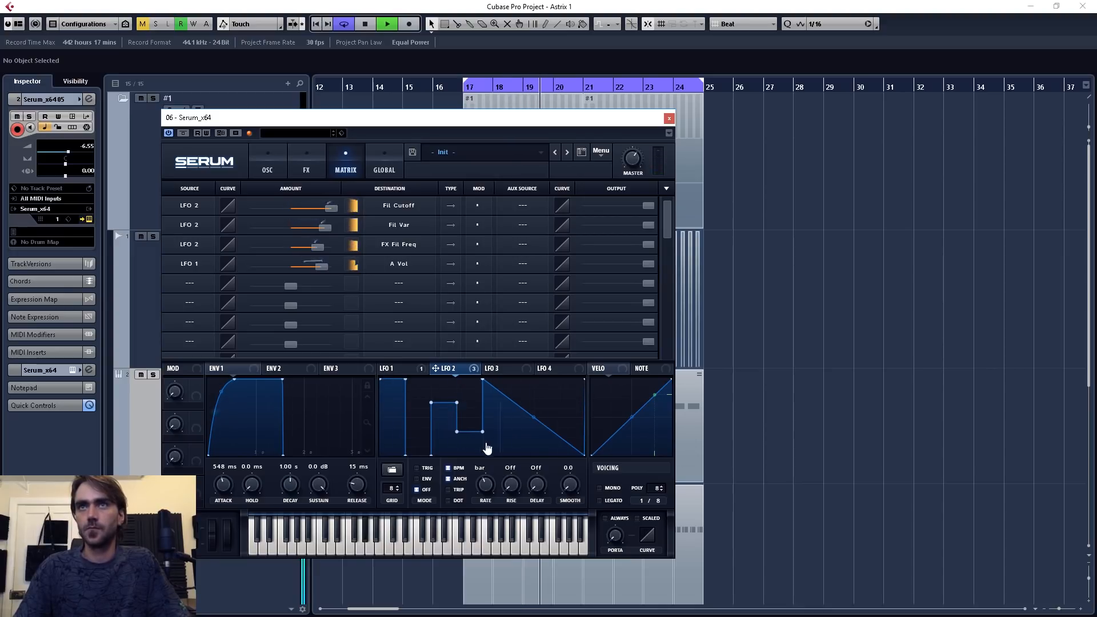
{"action": "mouse_move", "coordinate": [494, 407]}
{"action": "left_mouse_down"}
{"action": "mouse_move", "coordinate": [523, 396]}
{"action": "mouse_move", "coordinate": [551, 453]}
{"action": "mouse_move", "coordinate": [572, 411]}
{"action": "mouse_move", "coordinate": [591, 430]}
{"action": "left_mouse_up"}
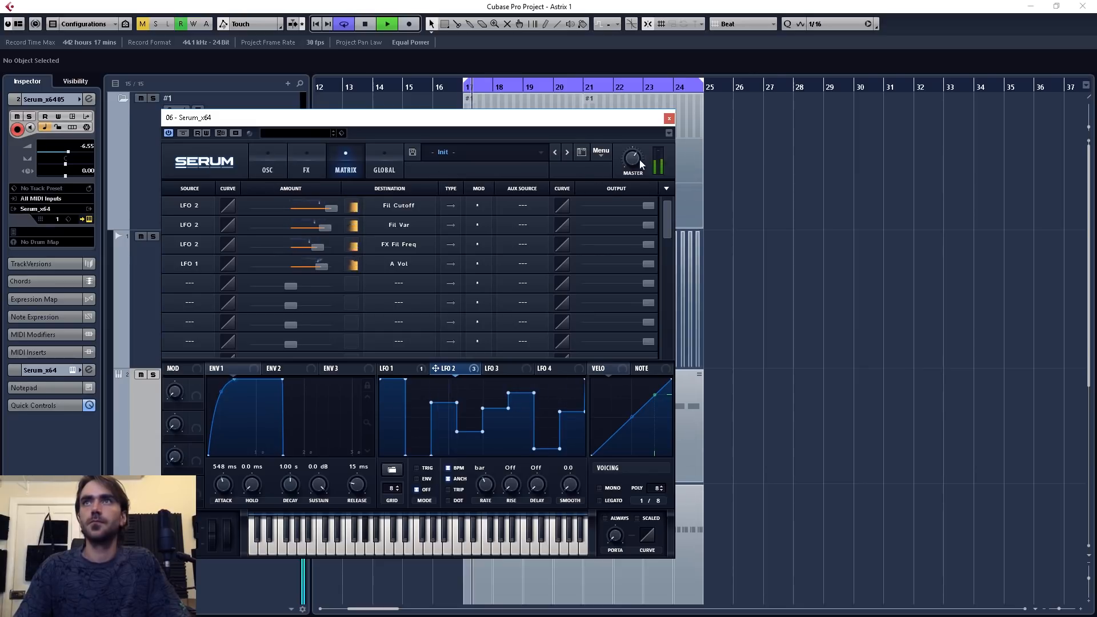
Set LFO 2's rate to 2 bar and its grid to 16, and add finer steps at varied heights to its shape.
{"action": "mouse_move", "coordinate": [643, 155]}
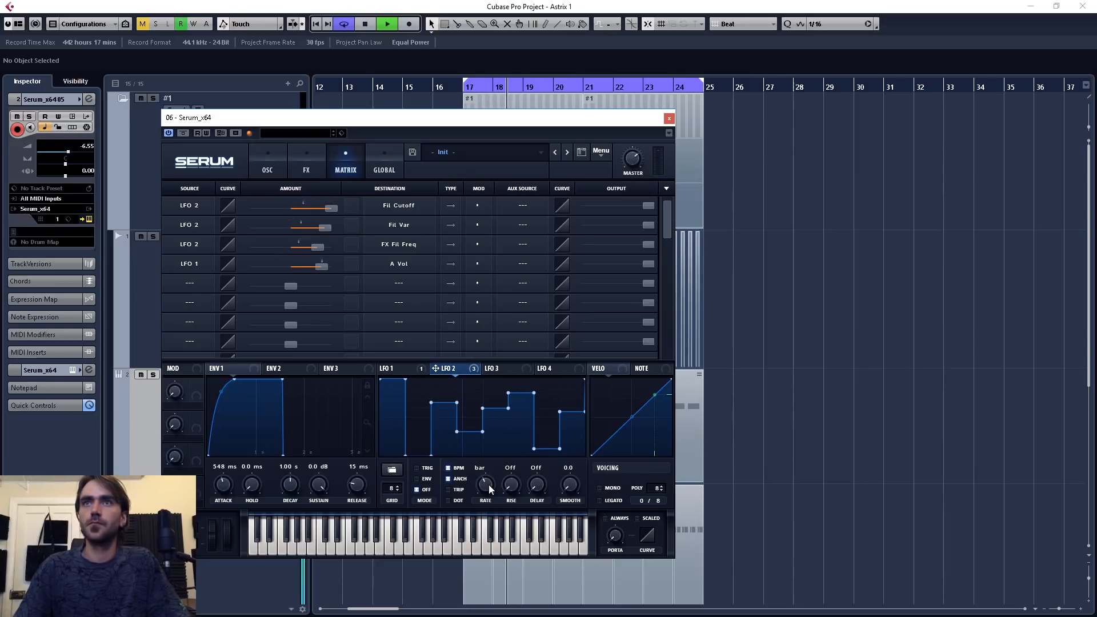
{"action": "left_click_drag", "start_coordinate": [488, 484], "coordinate": [483, 505]}
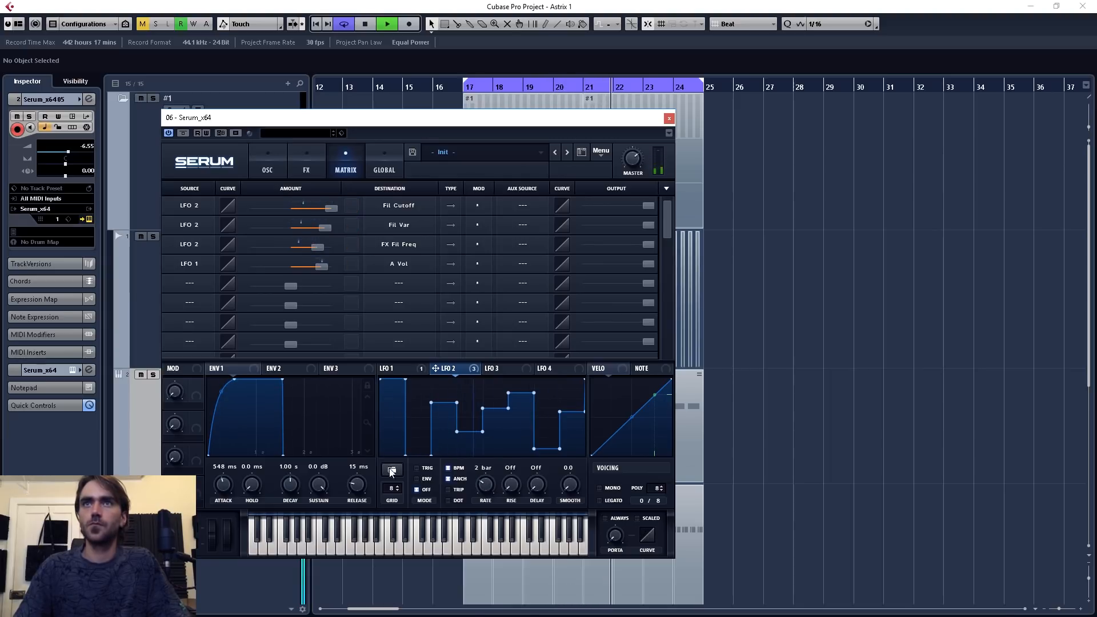
{"action": "mouse_move", "coordinate": [389, 496]}
{"action": "left_mouse_down"}
{"action": "mouse_move", "coordinate": [401, 410]}
{"action": "mouse_move", "coordinate": [400, 455]}
{"action": "left_mouse_up"}
{"action": "left_click", "coordinate": [409, 410], "text": "shift"}
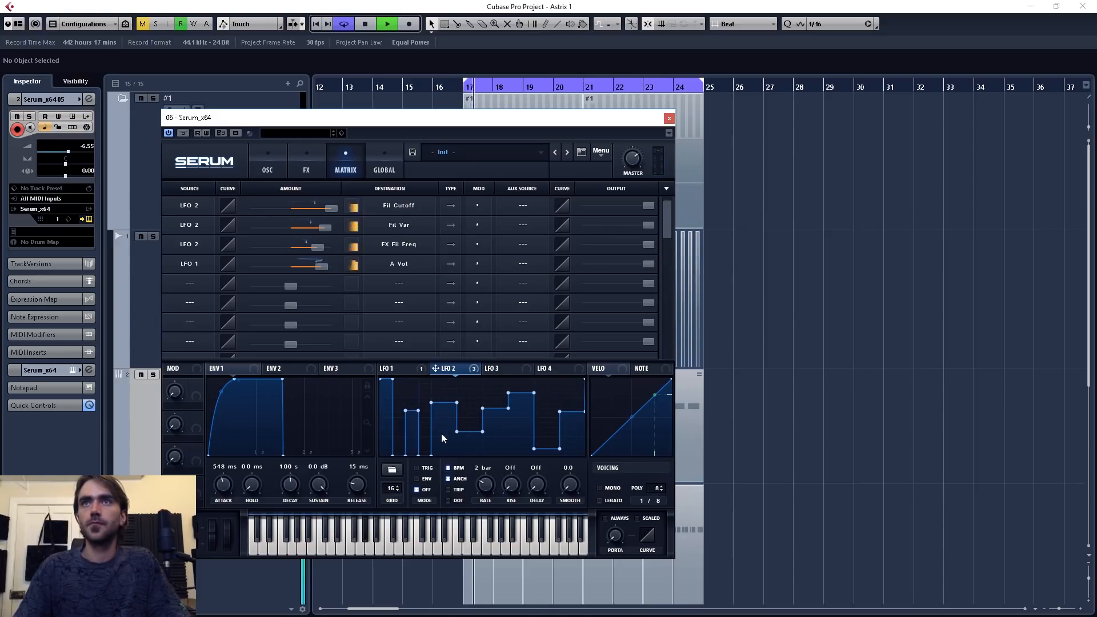
{"action": "left_click_drag", "start_coordinate": [398, 416], "coordinate": [394, 385]}
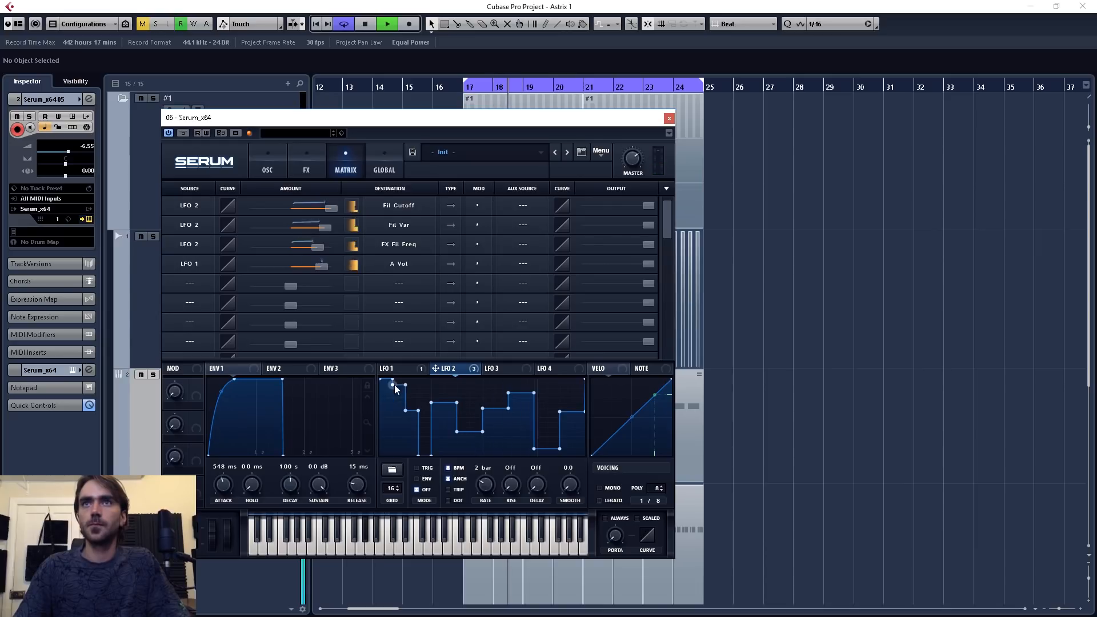
{"action": "left_click", "coordinate": [438, 433]}
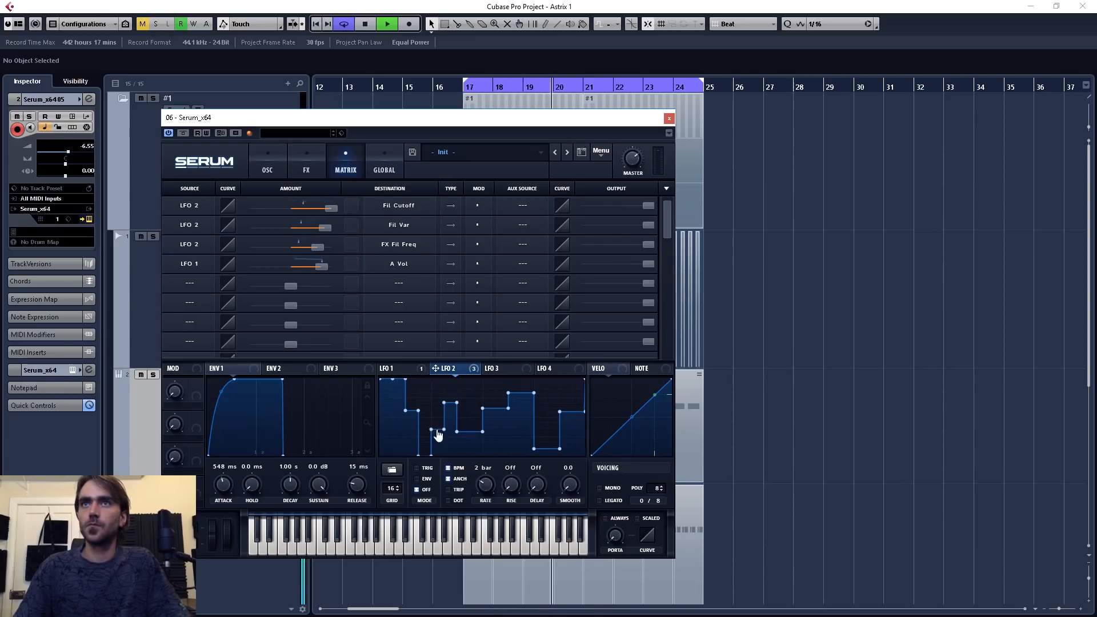
{"action": "left_click", "coordinate": [463, 390]}
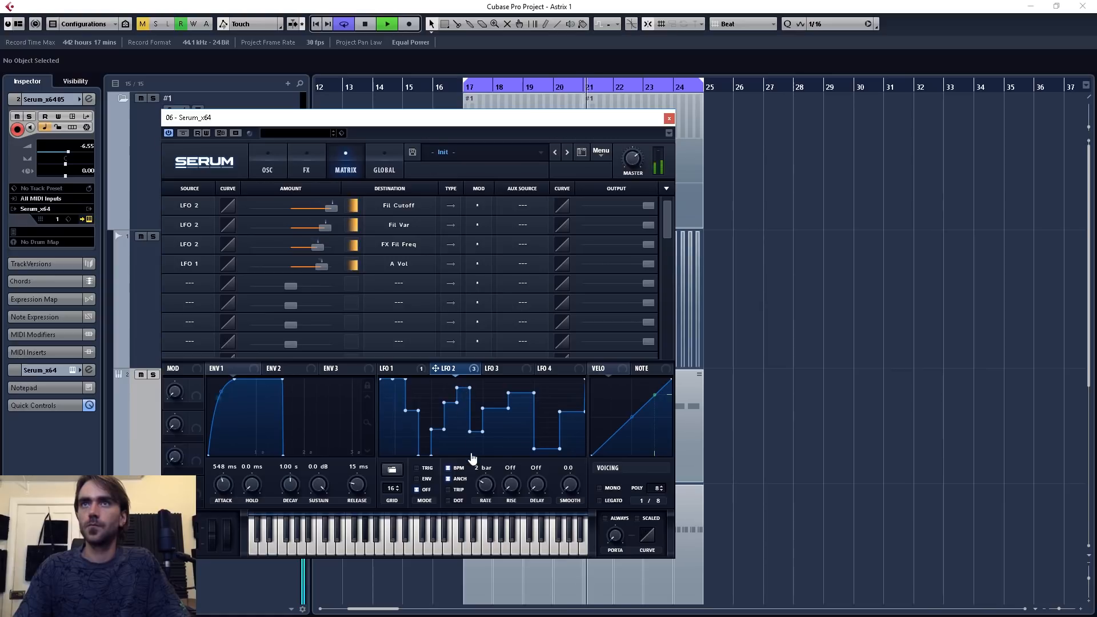
{"action": "left_click", "coordinate": [518, 427]}
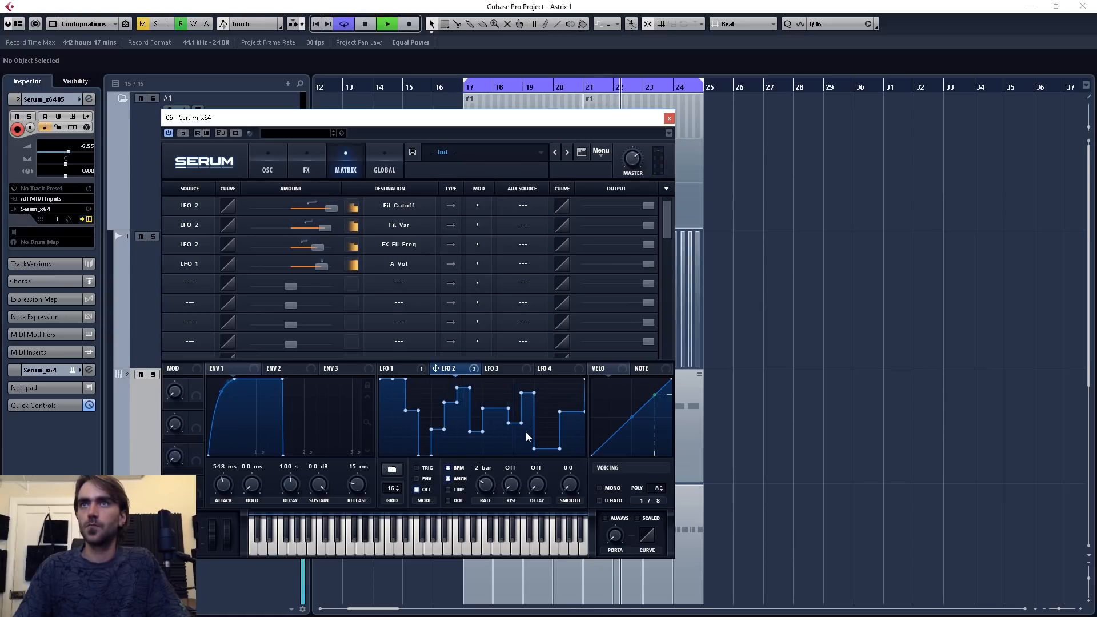
Reshape the end of LFO 2 into a rising curve and round off the drop near its start.
{"action": "double_click", "coordinate": [584, 412]}
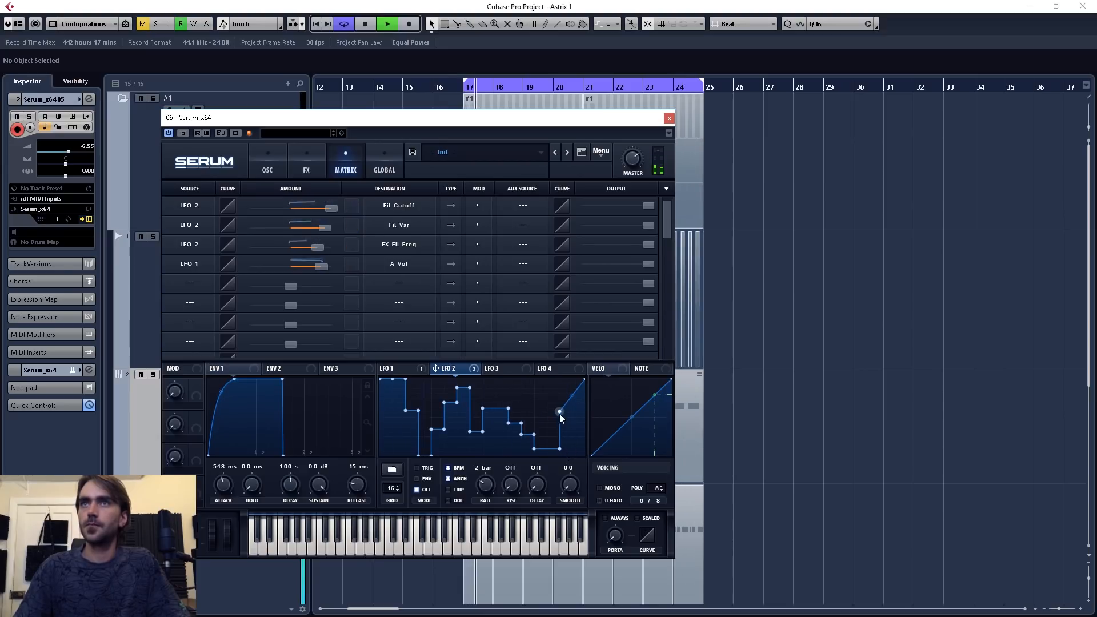
{"action": "left_click_drag", "start_coordinate": [570, 414], "coordinate": [573, 421]}
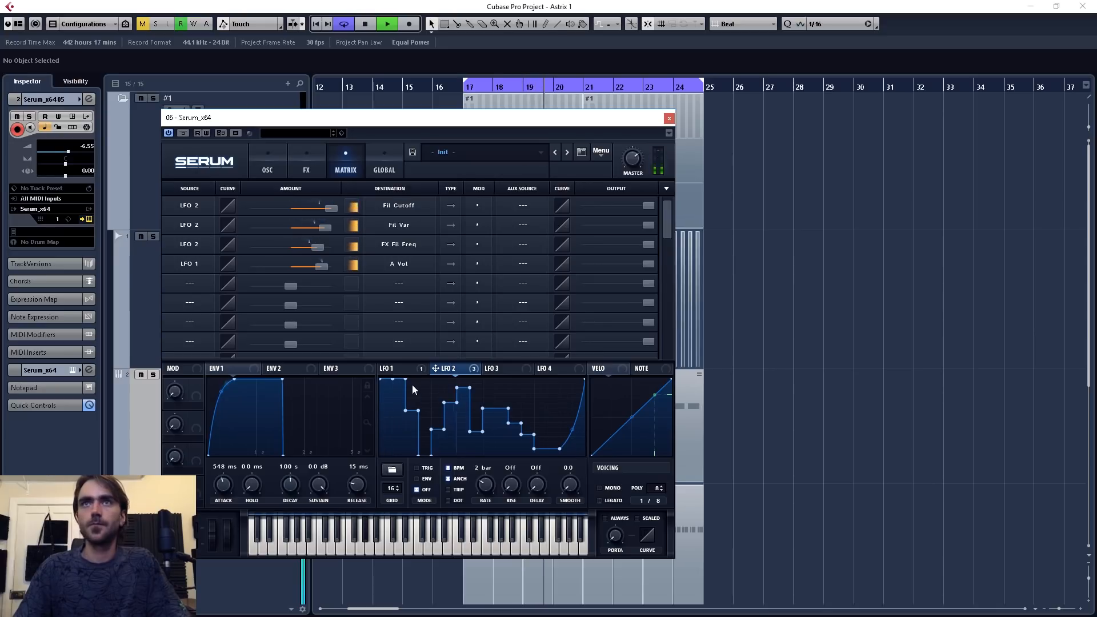
{"action": "left_click_drag", "start_coordinate": [401, 395], "coordinate": [405, 385]}
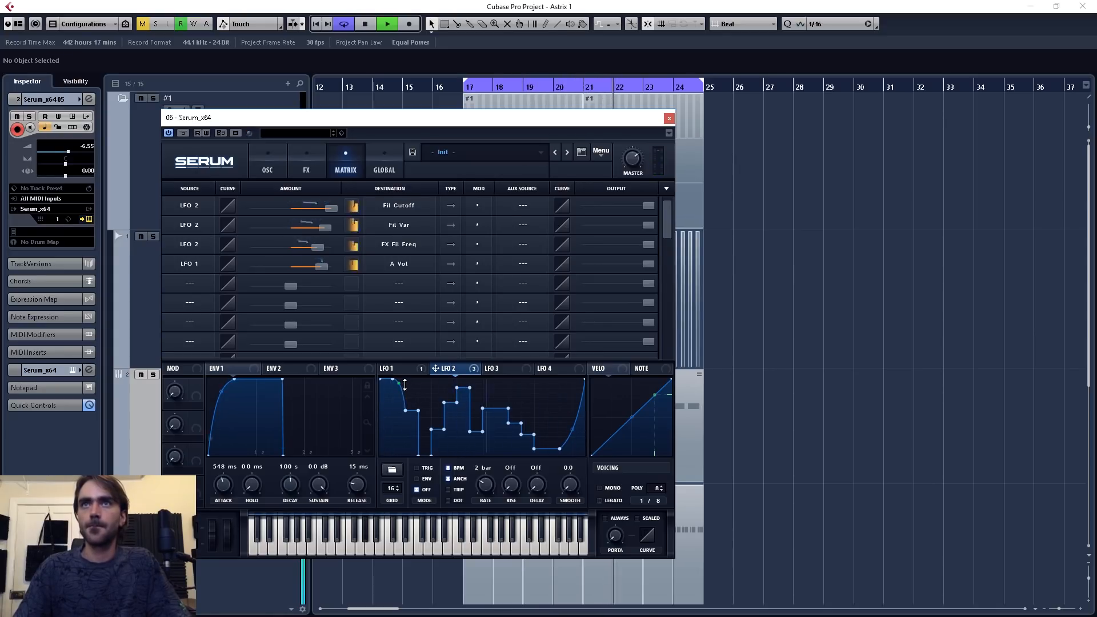
Redraw LFO 2's opening and closing segments as flat steps, set its rate to 4 bar, and stop playback.
{"action": "left_click", "coordinate": [267, 170]}
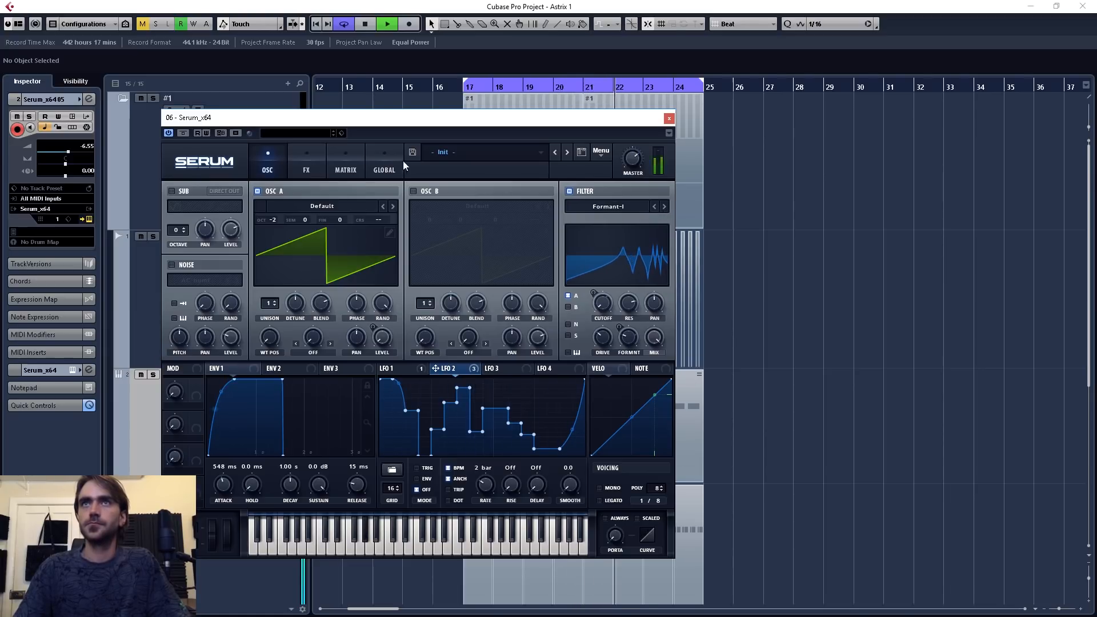
{"action": "left_click", "coordinate": [309, 160]}
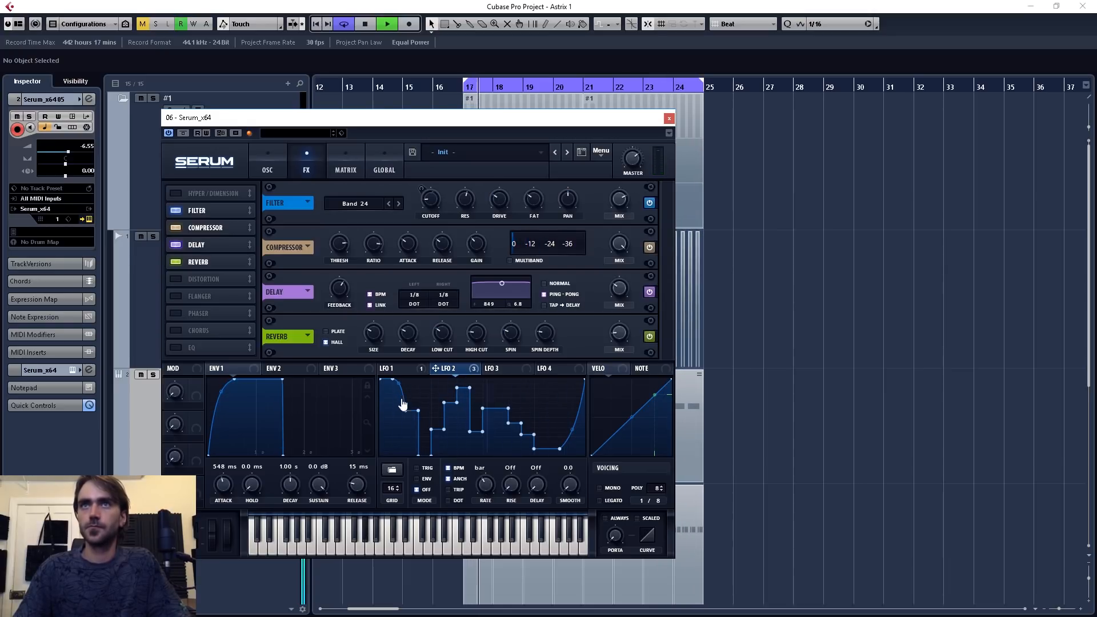
{"action": "left_click", "coordinate": [569, 414], "text": "shift"}
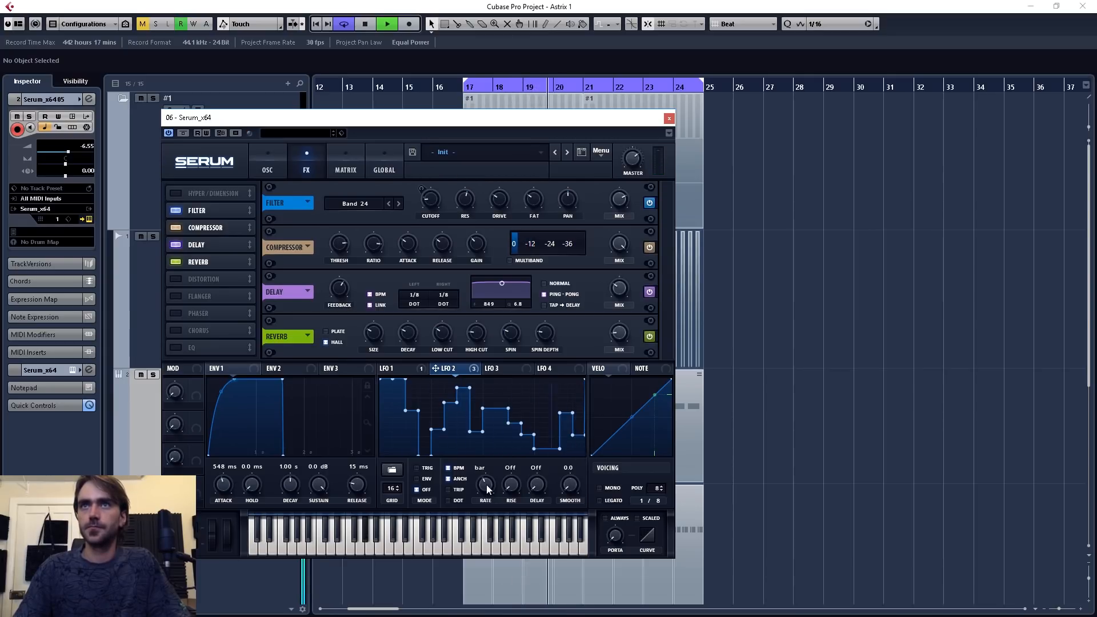
{"action": "left_click_drag", "start_coordinate": [481, 492], "coordinate": [484, 519]}
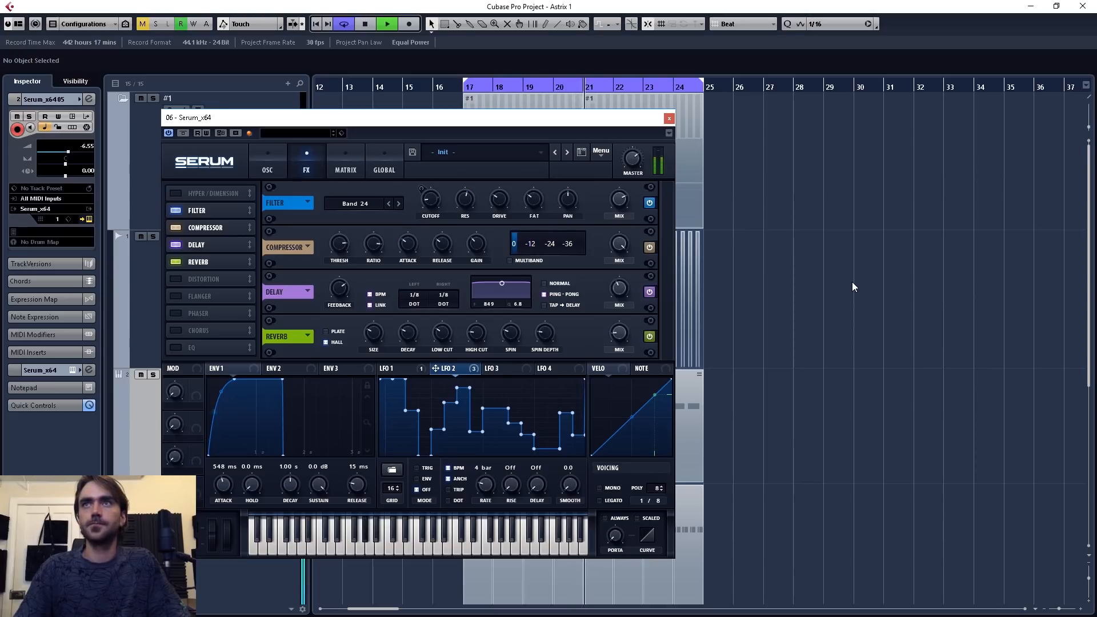
{"action": "key", "text": "space"}
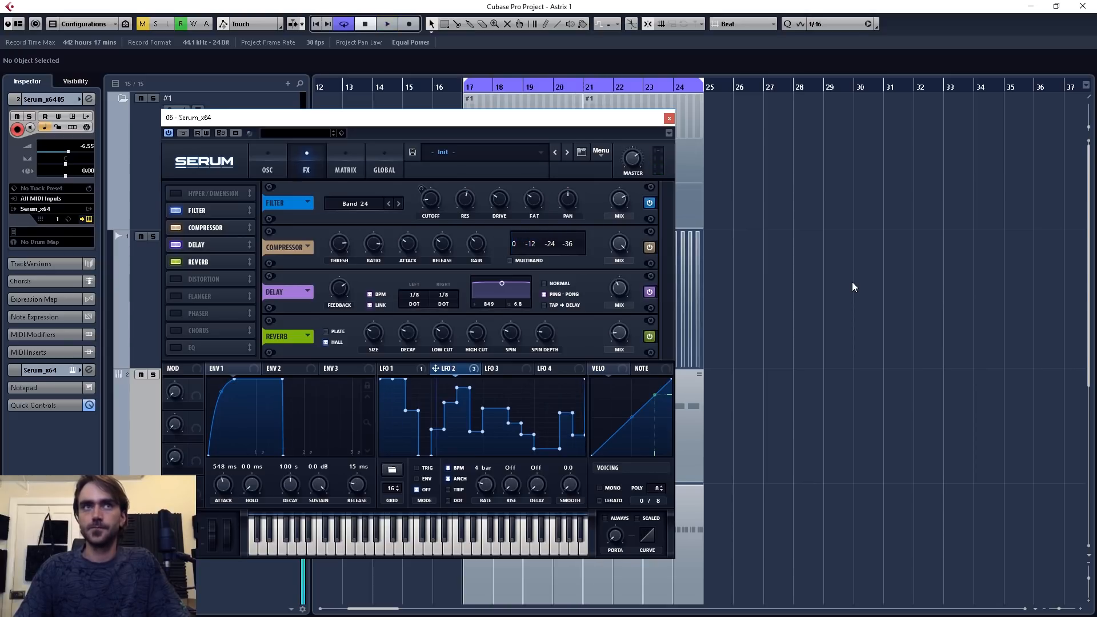